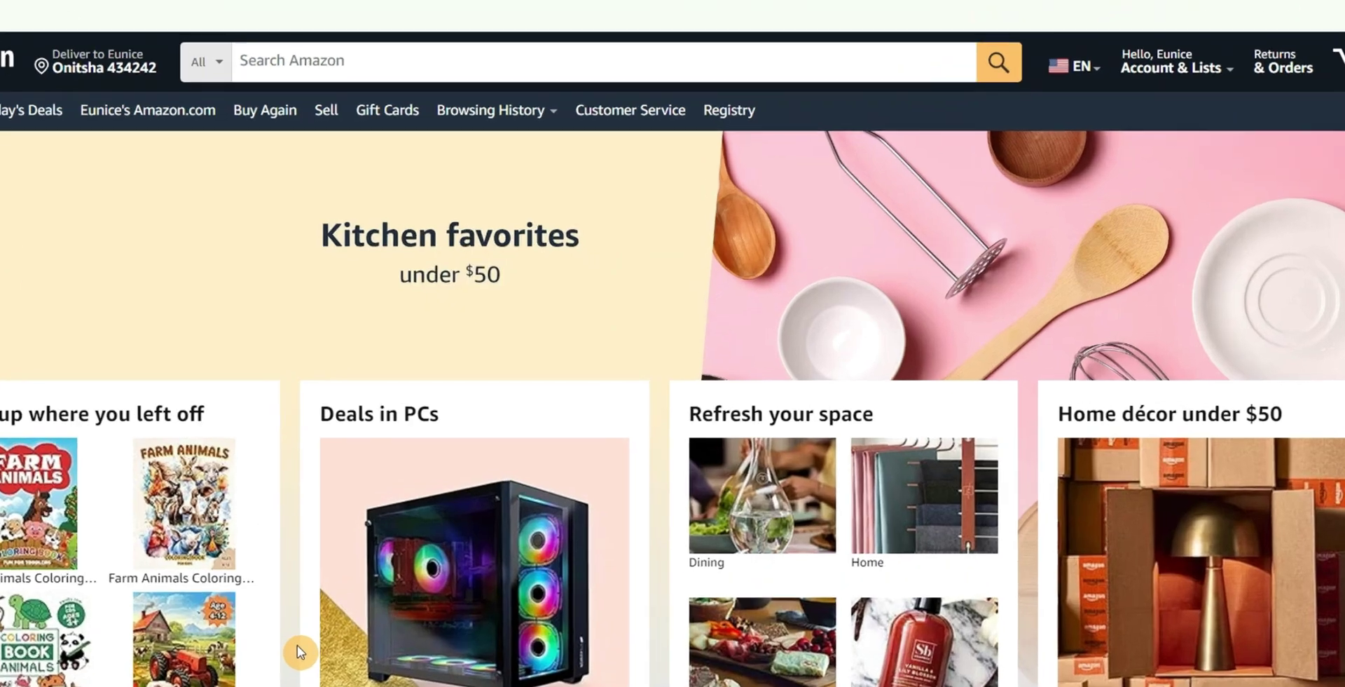
Search Amazon for farm animals coloring books for kids ages 4-8 and open Happy Animals Coloring Book
click(310, 96)
text(Farm animals coloring book)
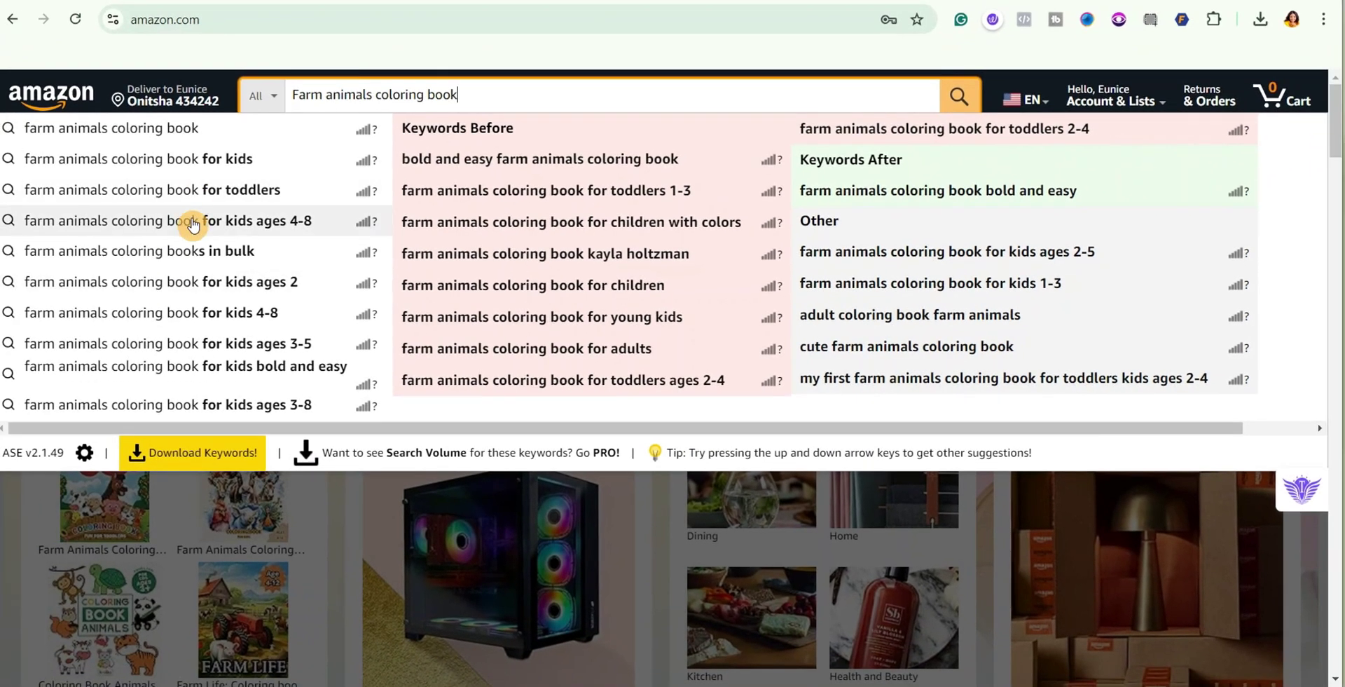
click(193, 226)
scroll(946, 316, down, 15)
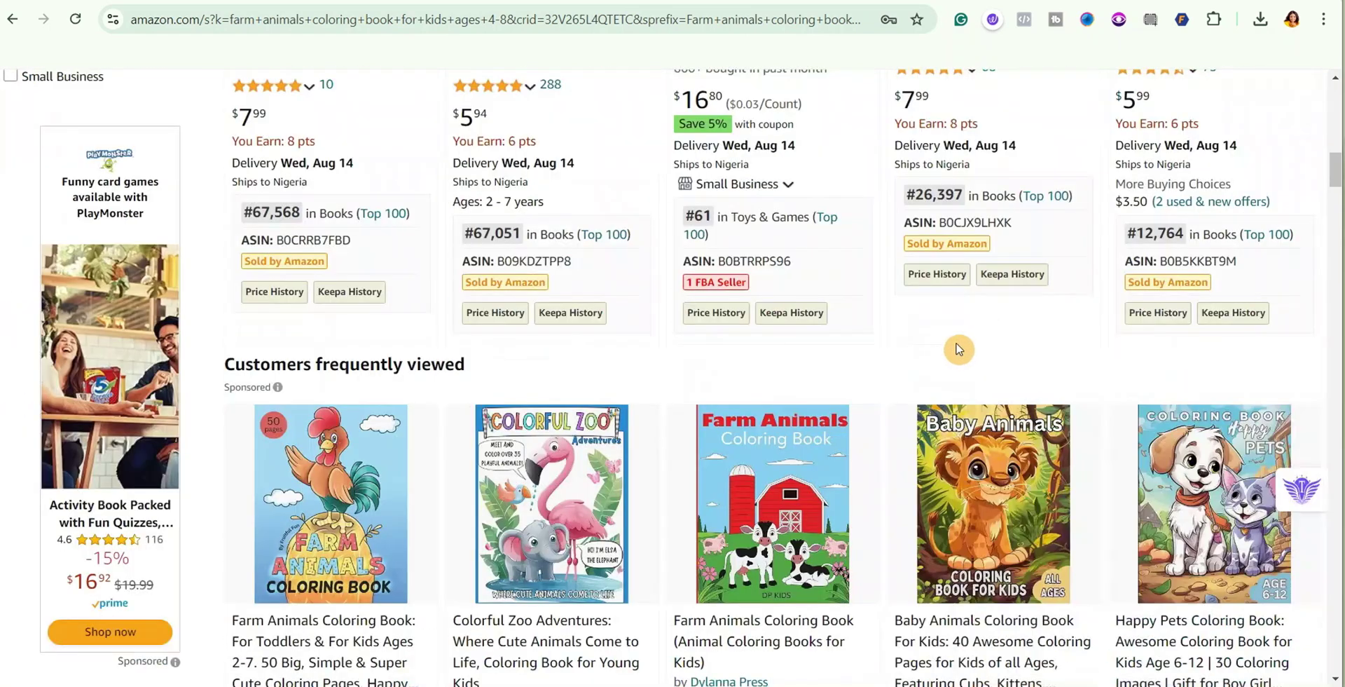
scroll(954, 350, down, 10)
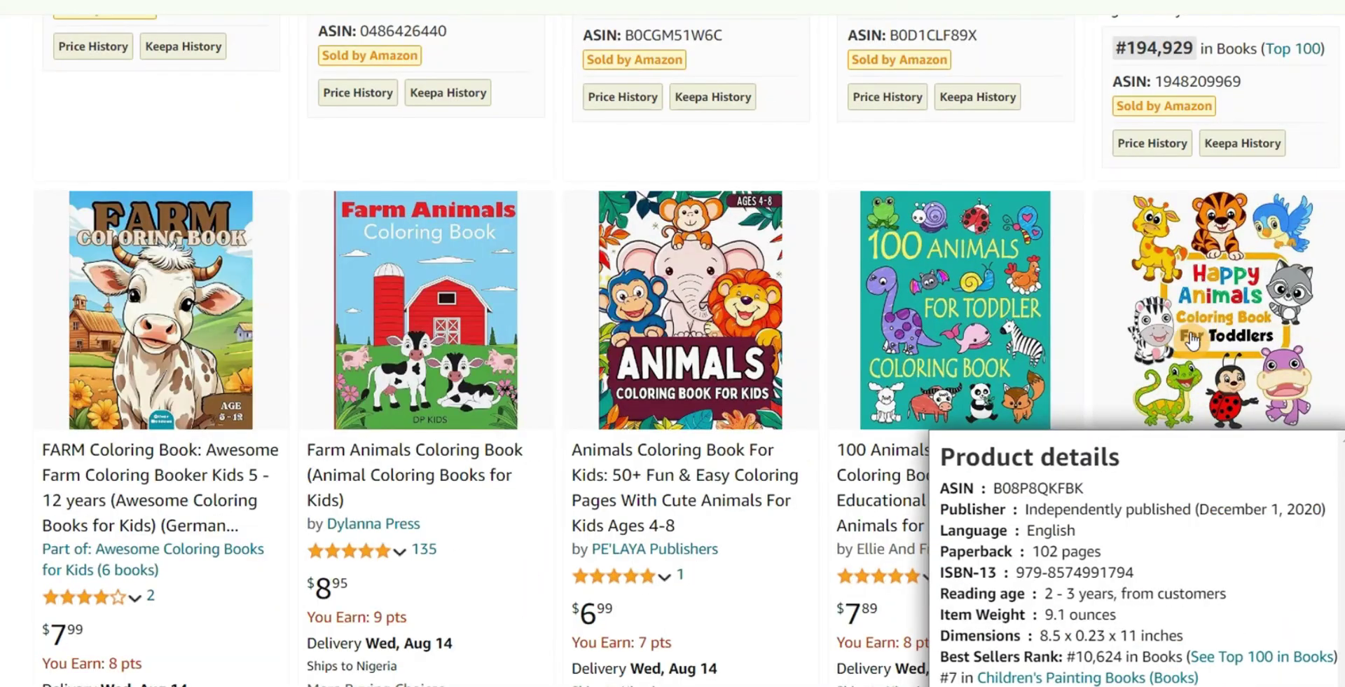
click(1199, 465)
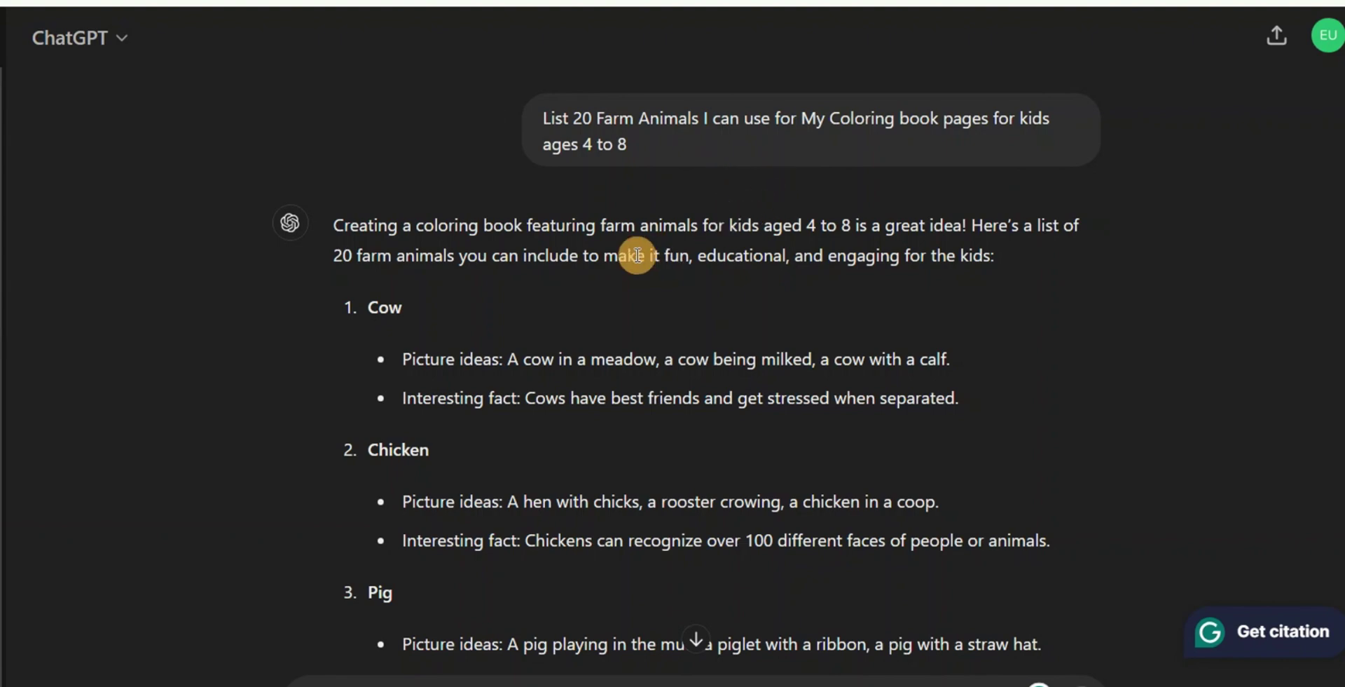
scroll(424, 337, down, 20)
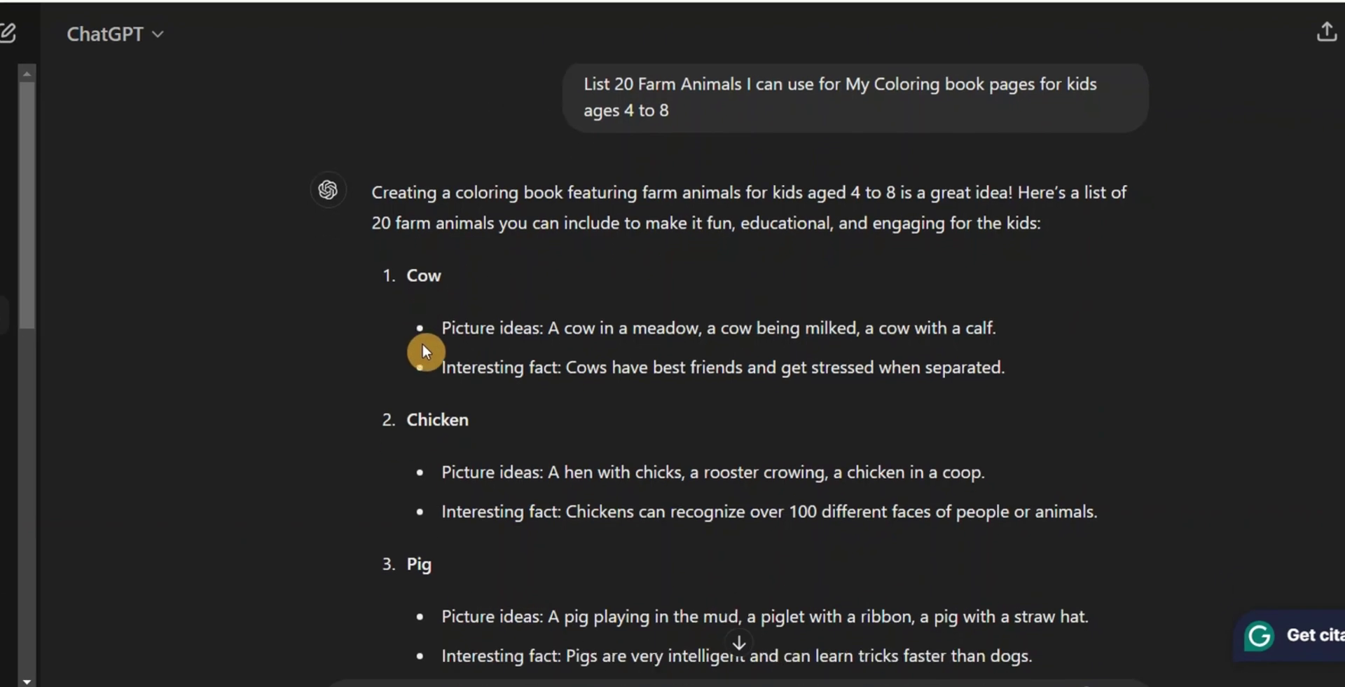
scroll(426, 352, down, 4)
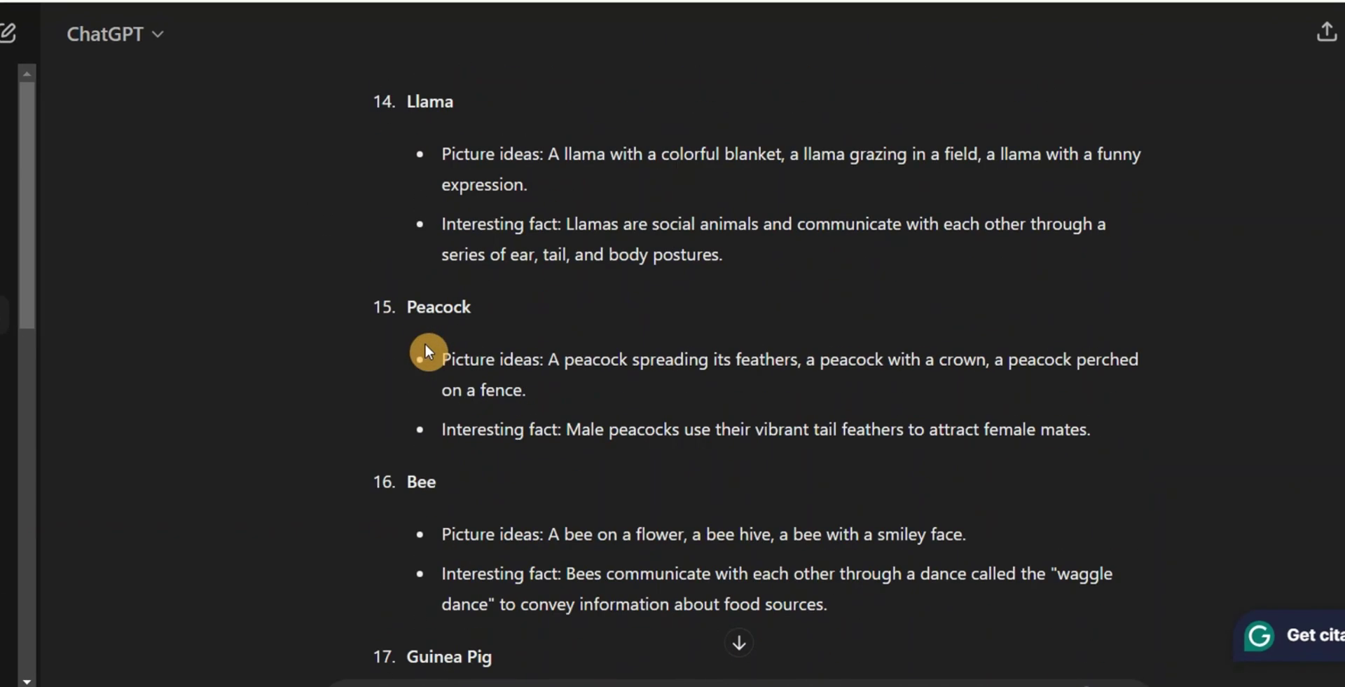
scroll(448, 351, up, 14)
scroll(461, 344, down, 13)
scroll(465, 319, up, 15)
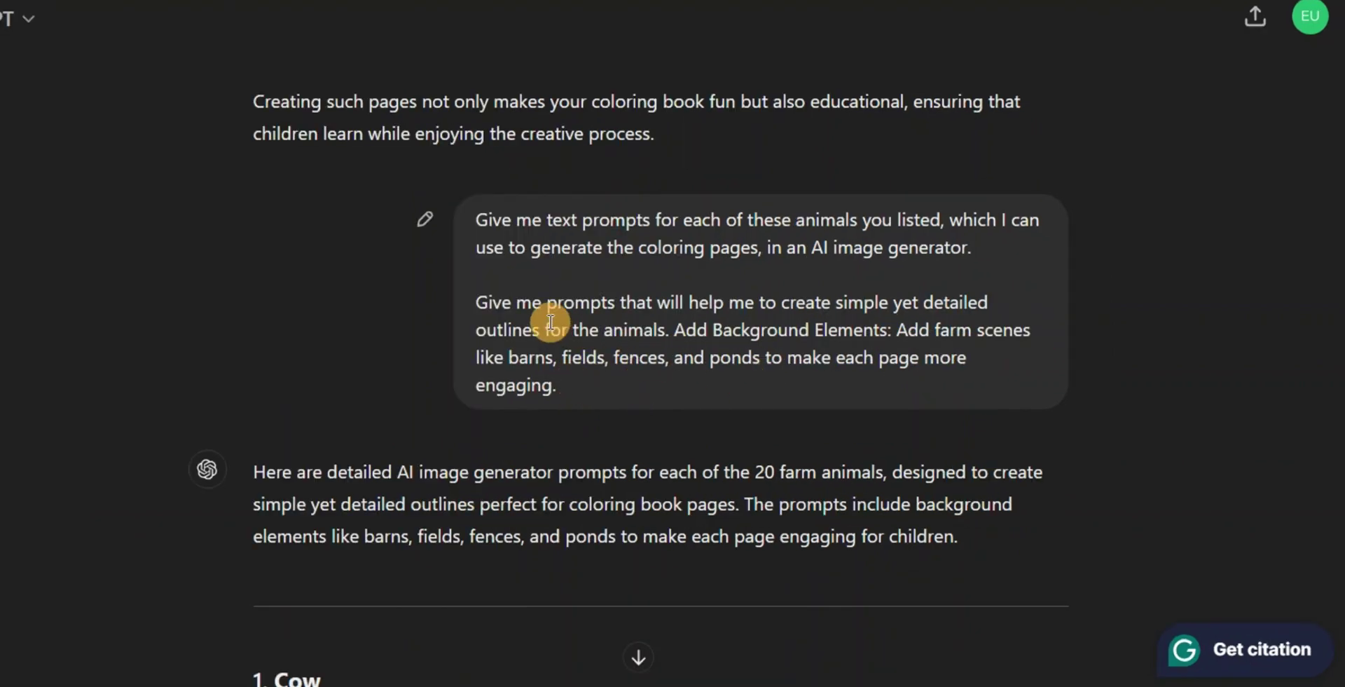
scroll(407, 280, down, 20)
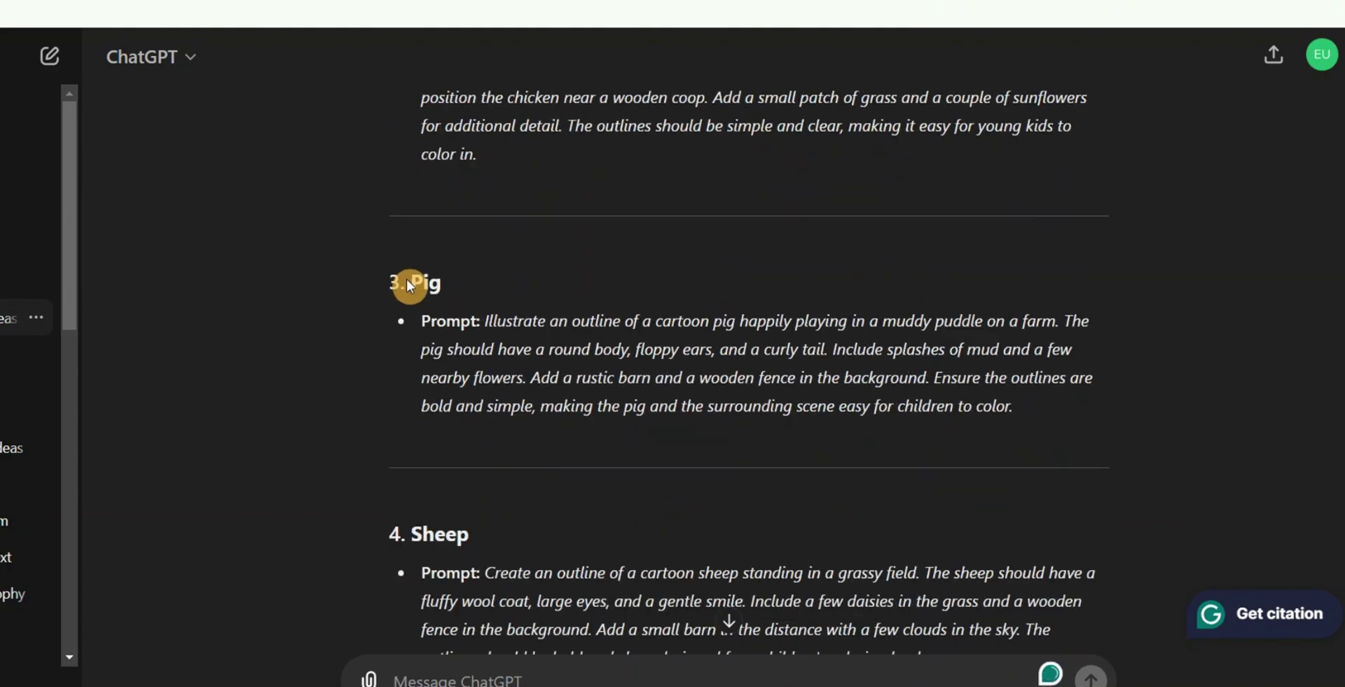
scroll(411, 284, down, 20)
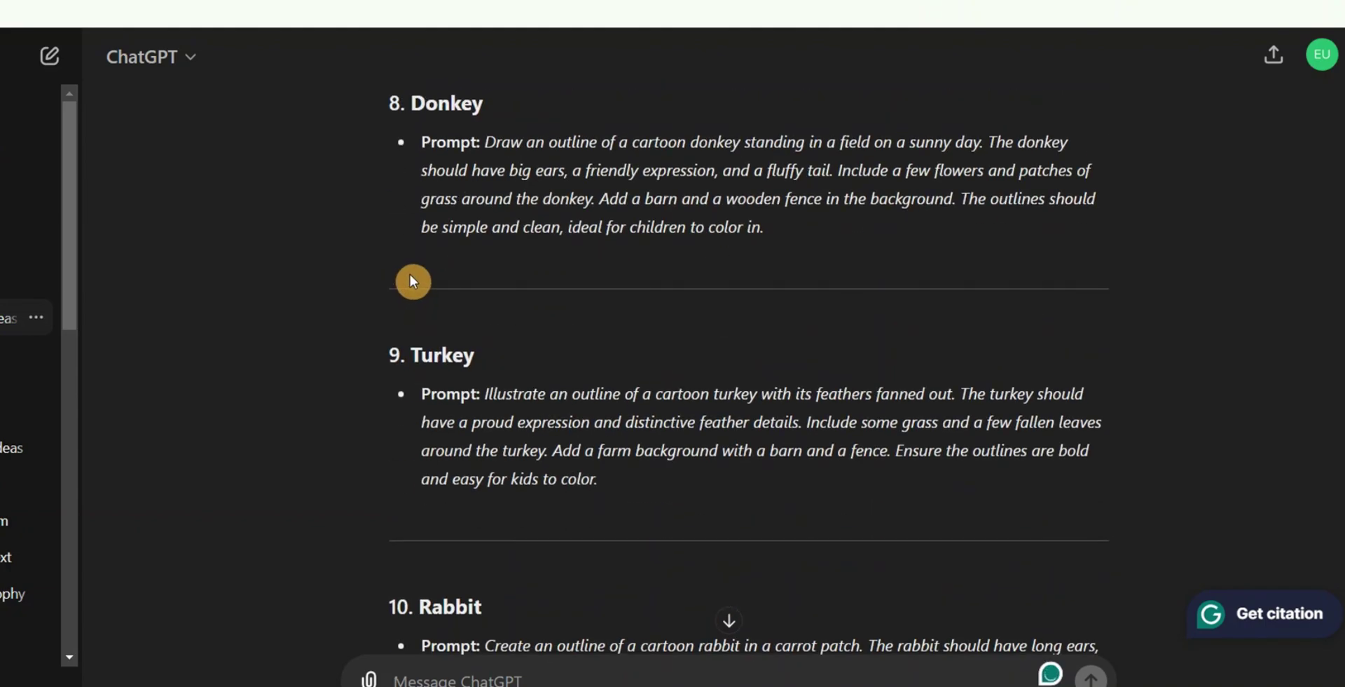
scroll(423, 272, up, 20)
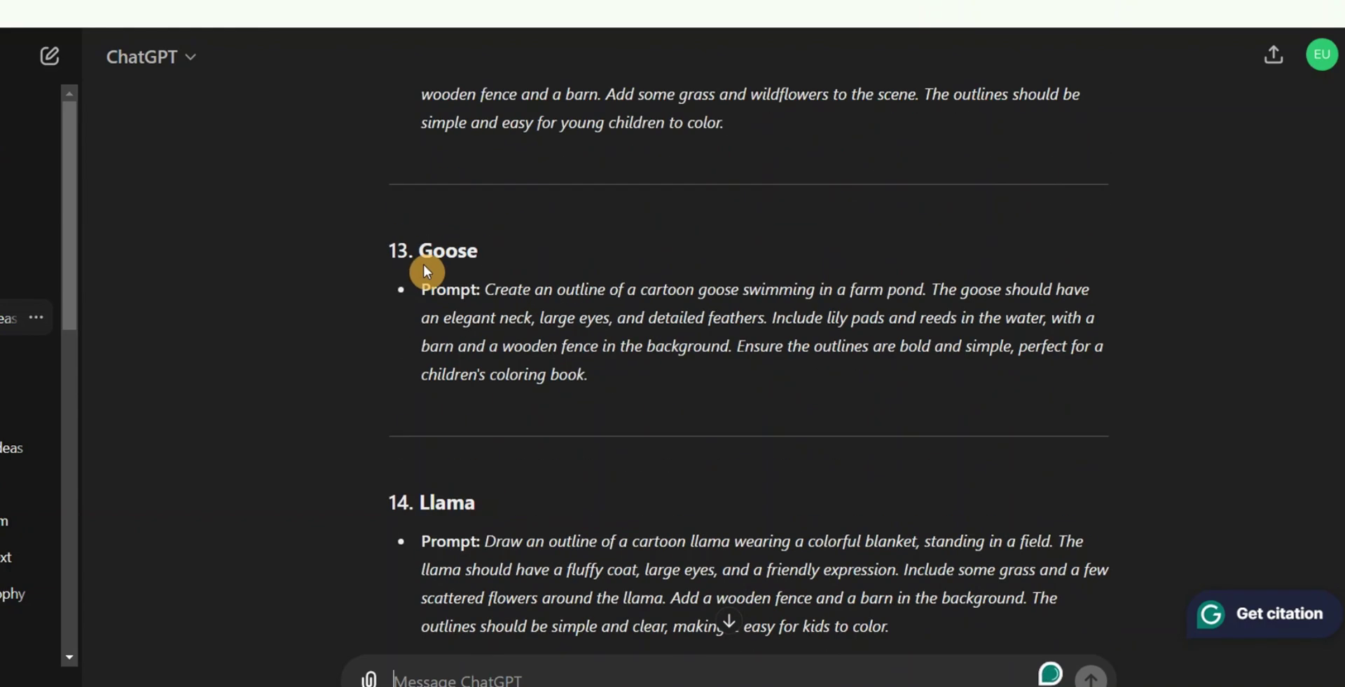
scroll(426, 268, up, 20)
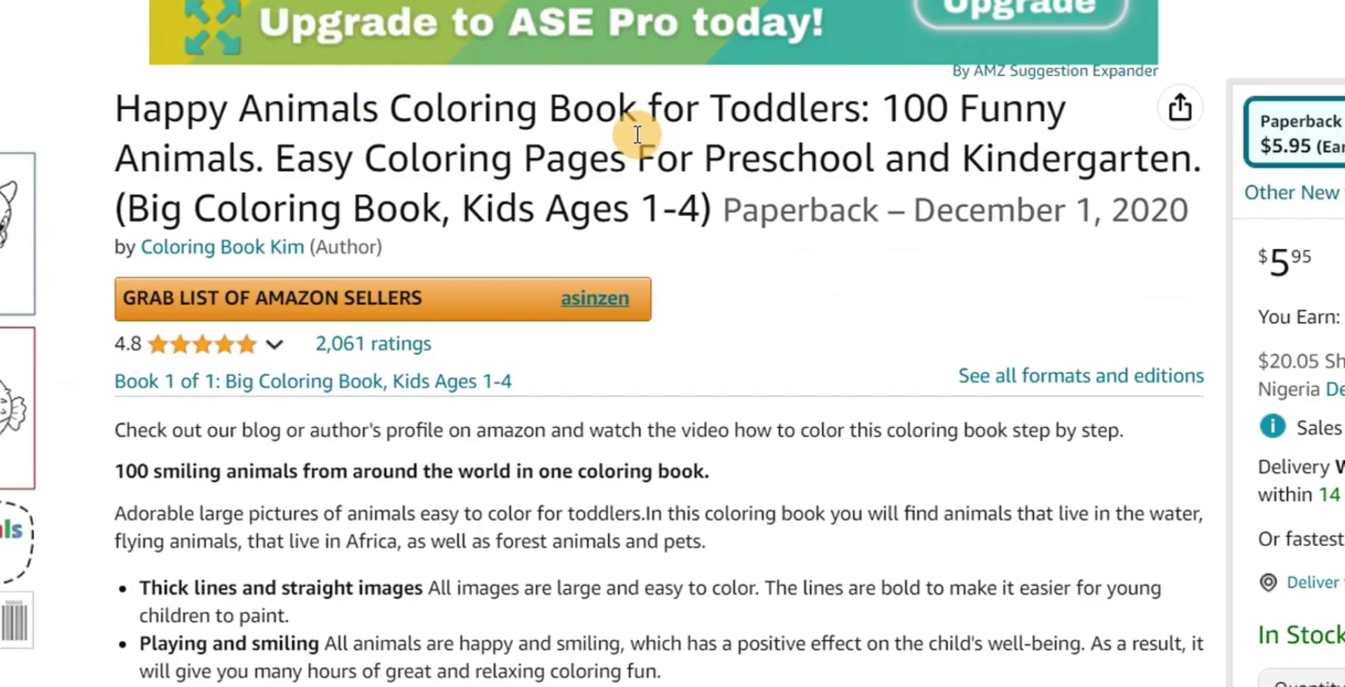
Create a custom-size blank design, 8.5 in wide by 11 in high
scroll(637, 134, down, 6)
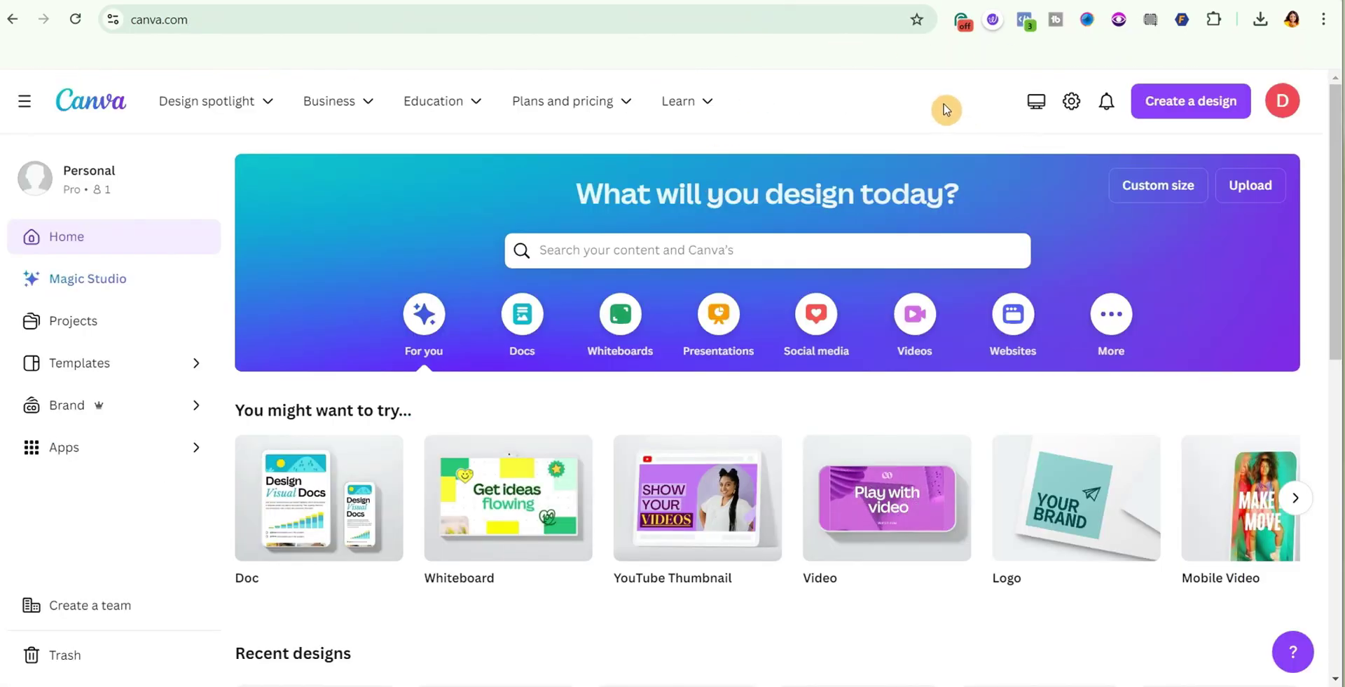
click(1163, 189)
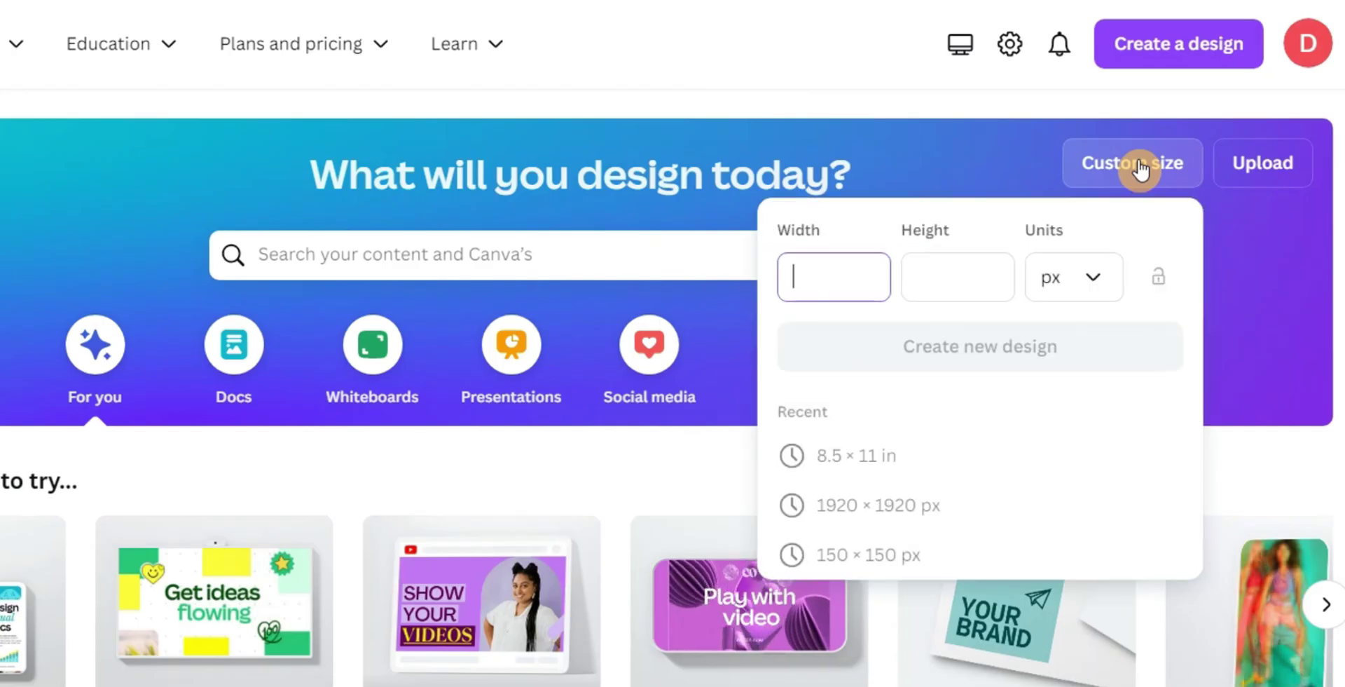
click(1089, 284)
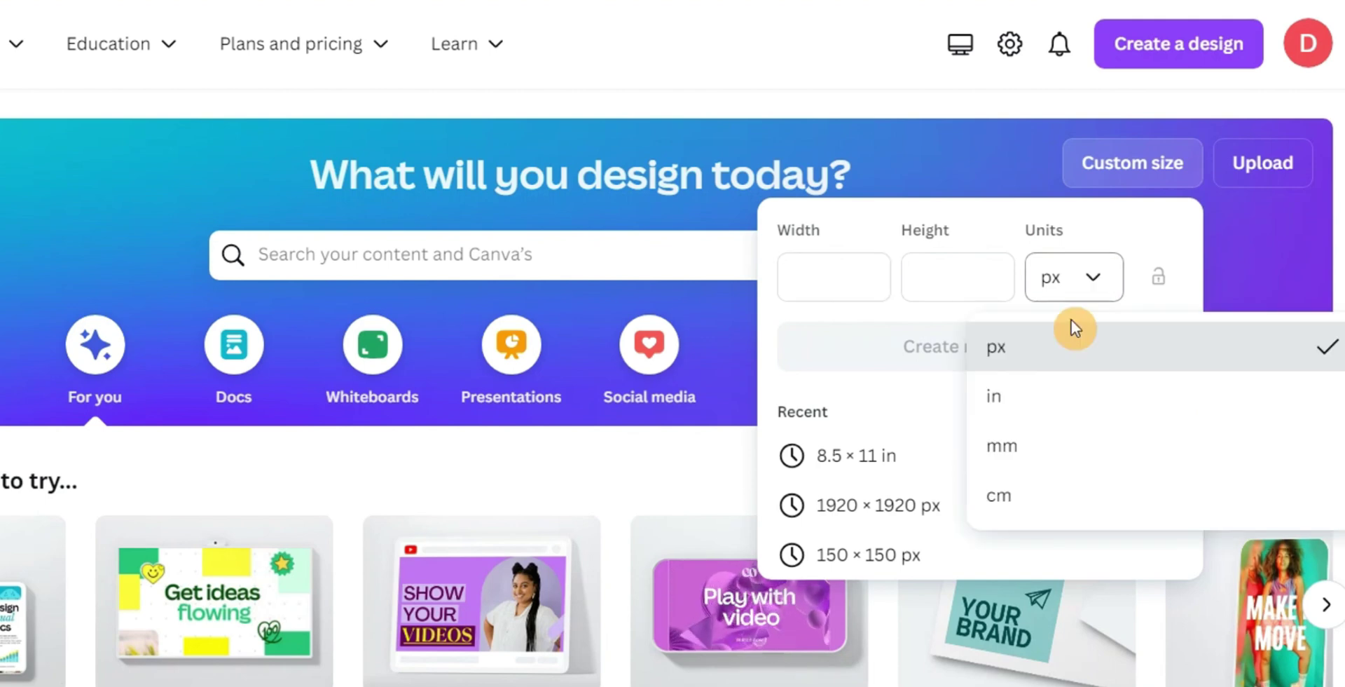
click(1058, 396)
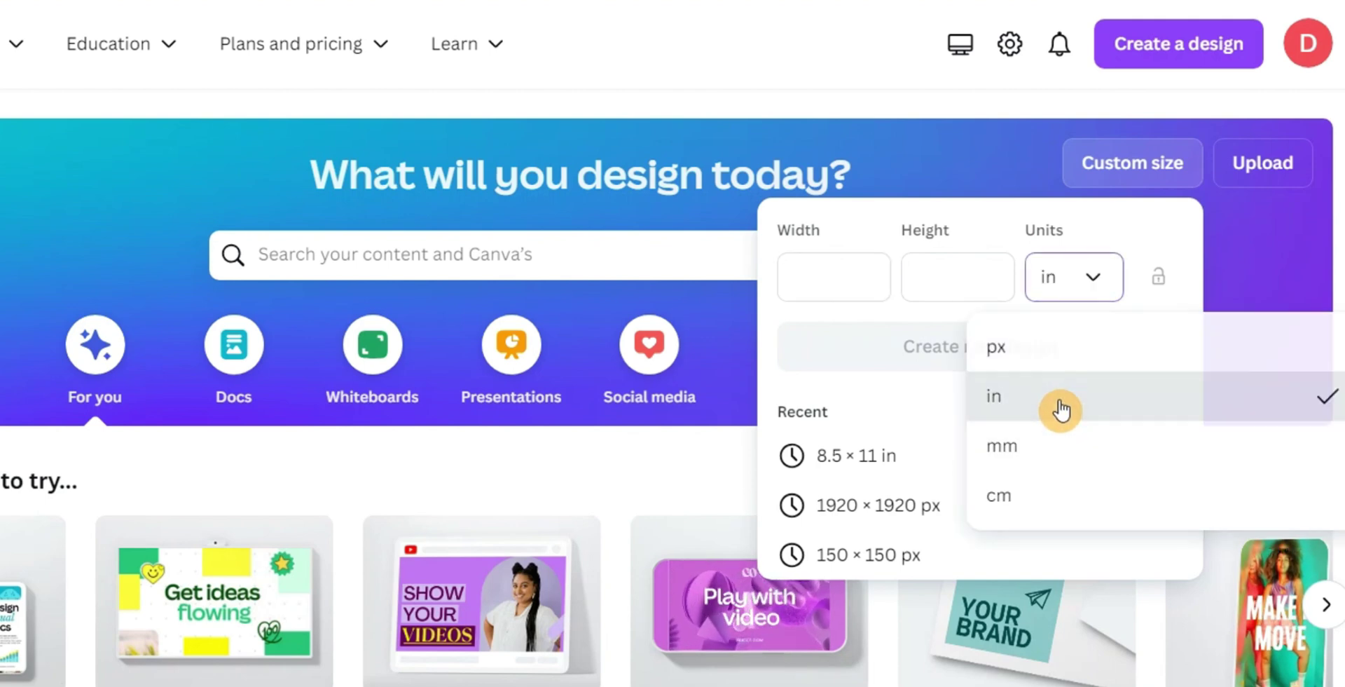
click(804, 281)
text(8.5)
click(929, 284)
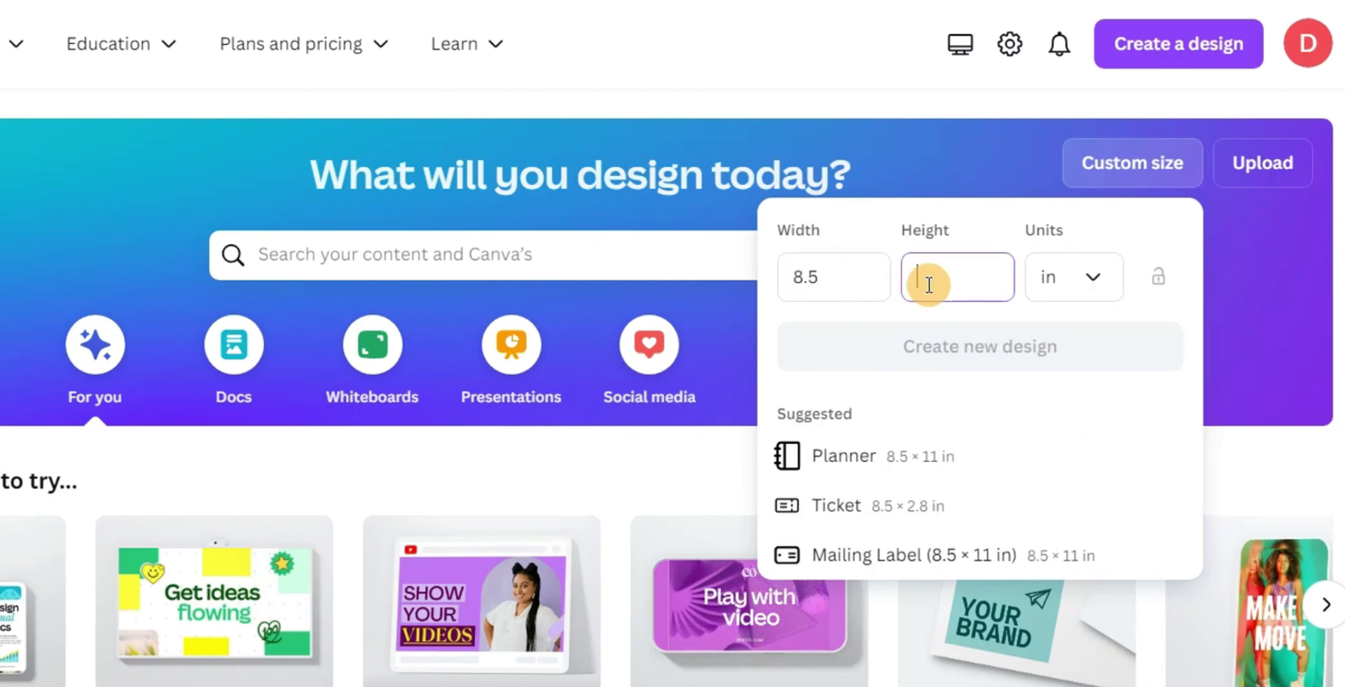
text(11)
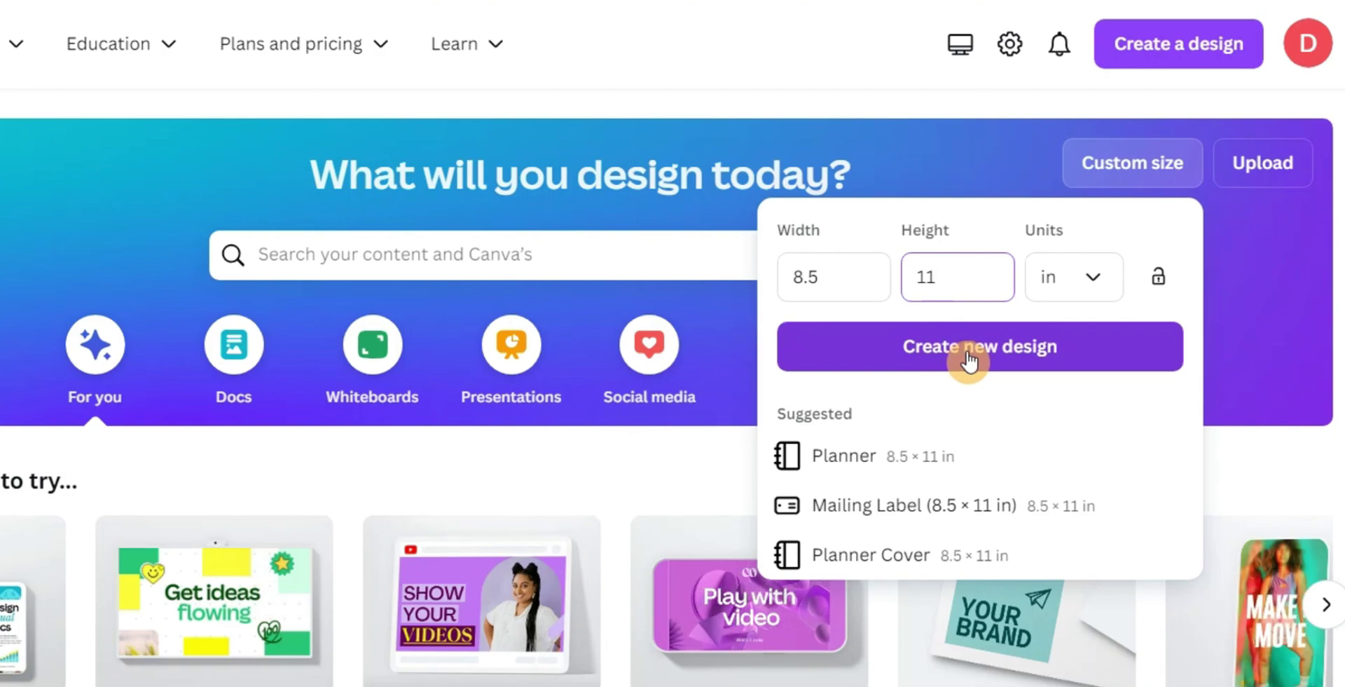
click(962, 359)
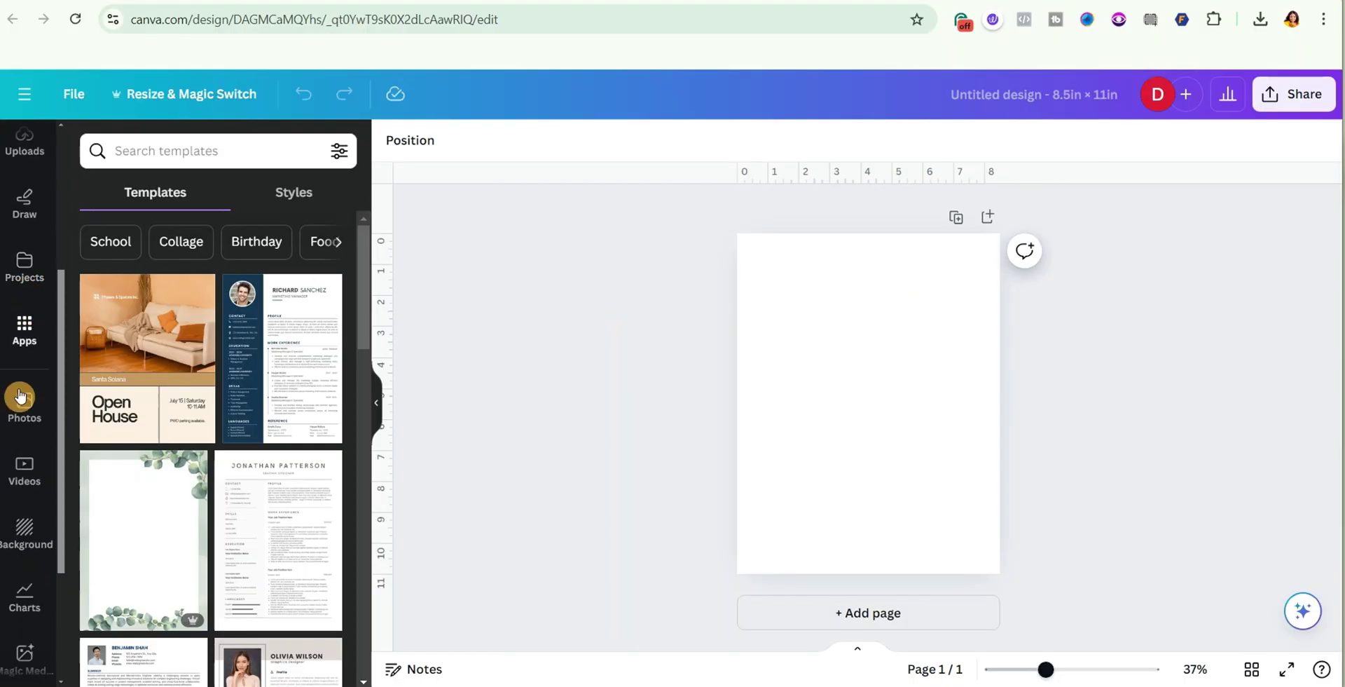
Find the Magic Media app under Apps by searching 'magic media' and open it
click(21, 326)
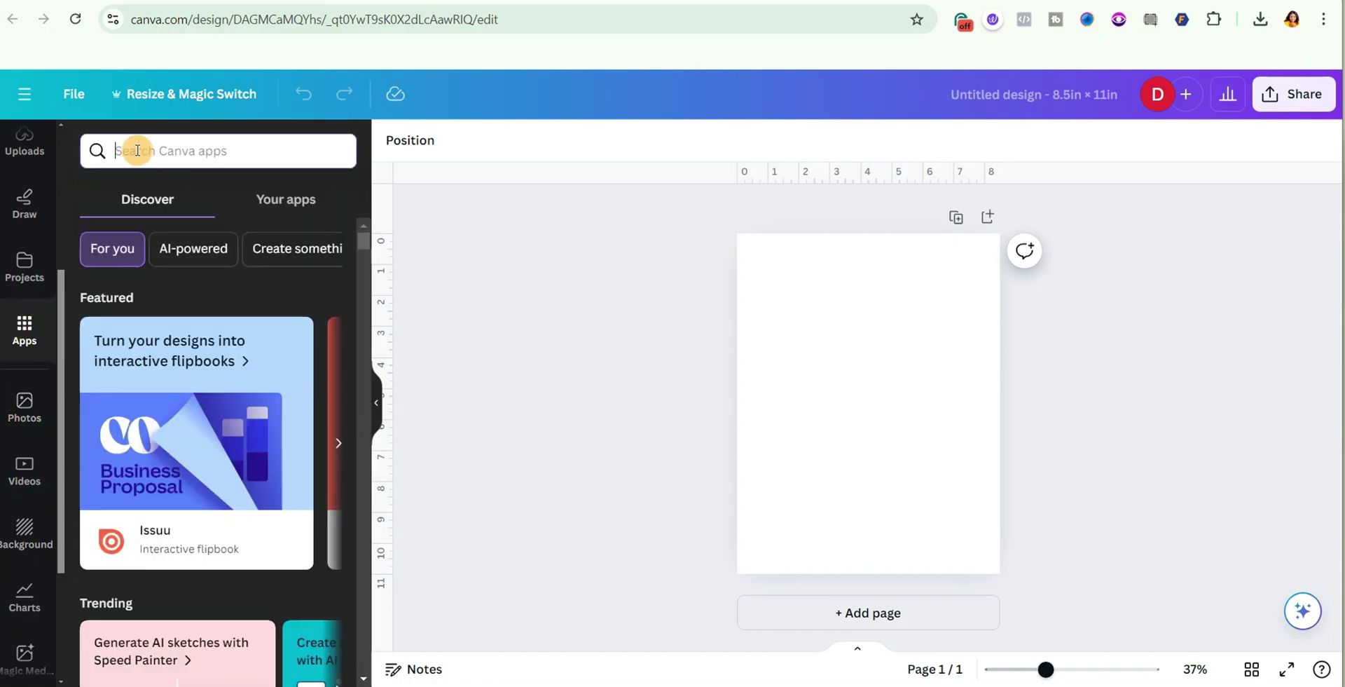
click(137, 150)
text(mag)
click(77, 212)
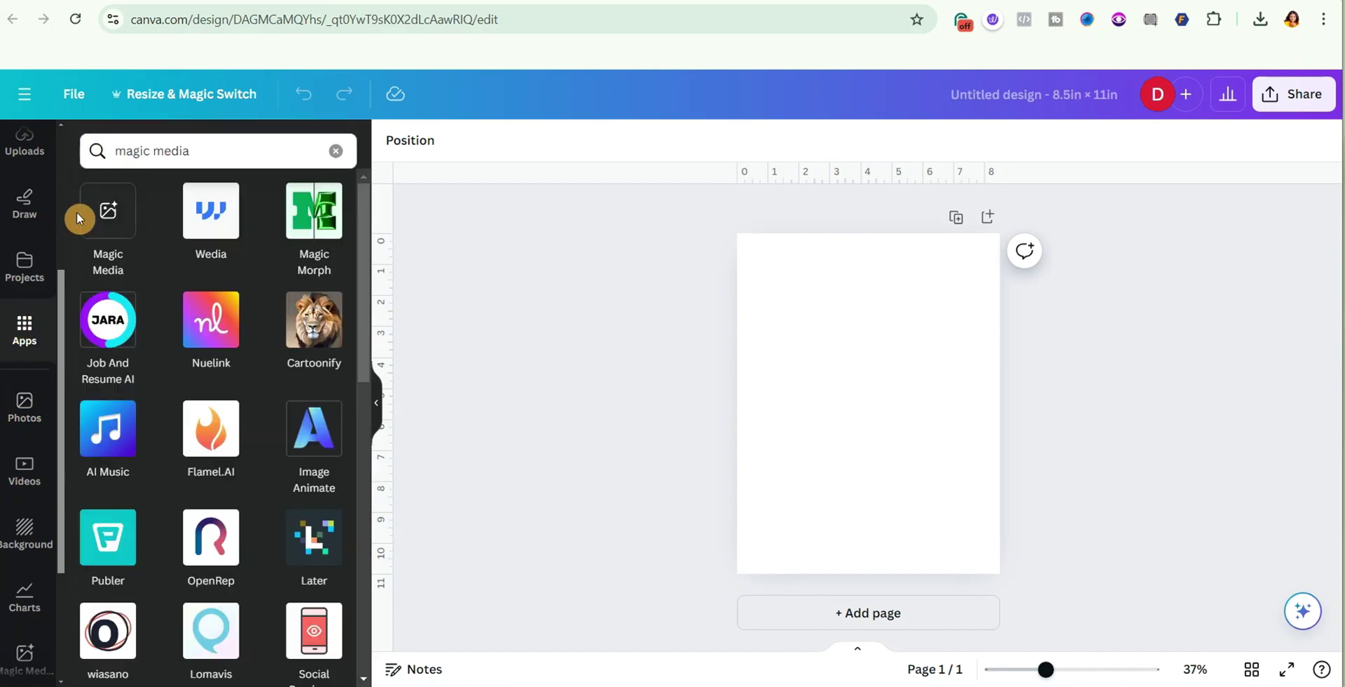
click(102, 219)
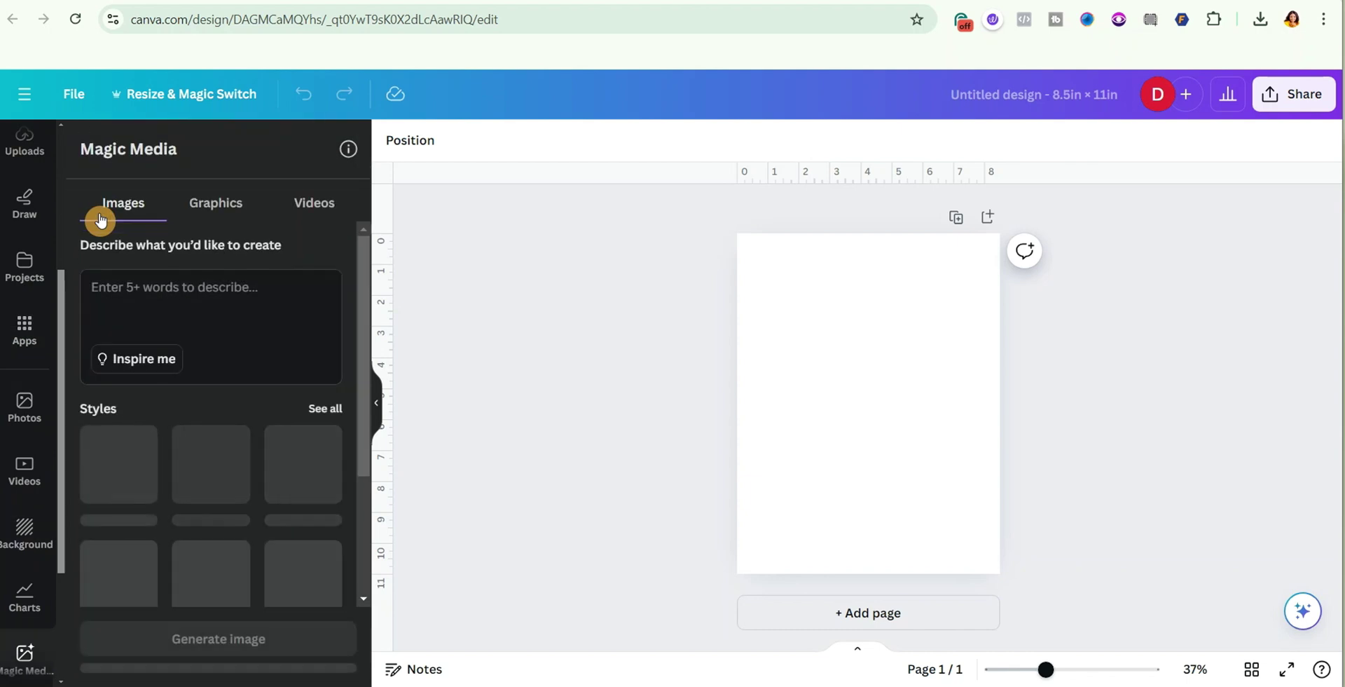
Switch Magic Media to Graphics and choose the Line art style
click(212, 206)
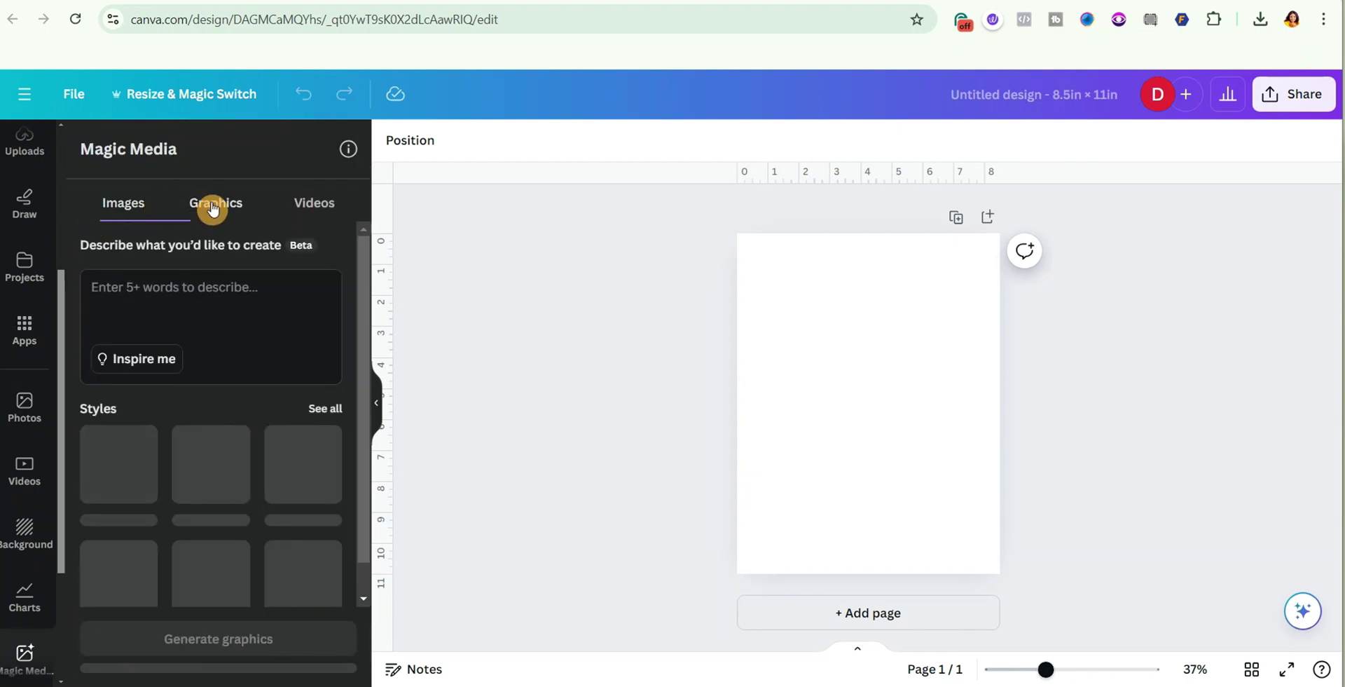
scroll(215, 414, down, 1)
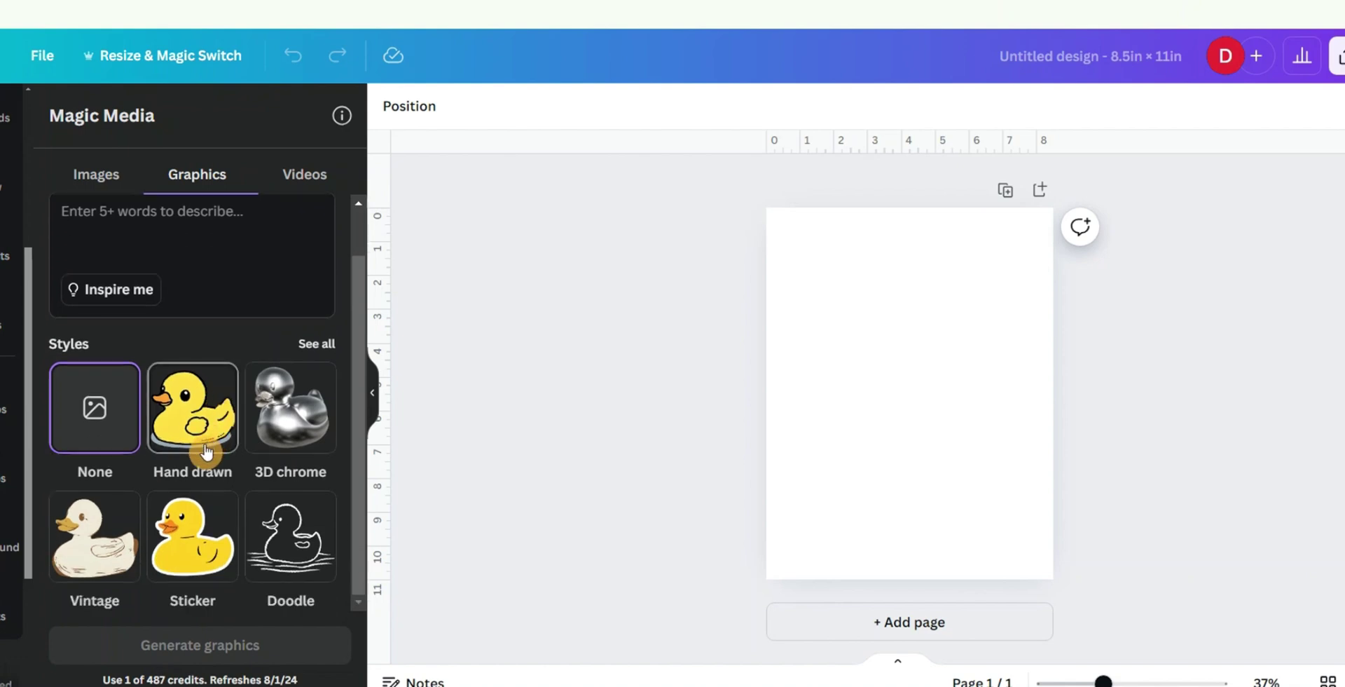
click(308, 345)
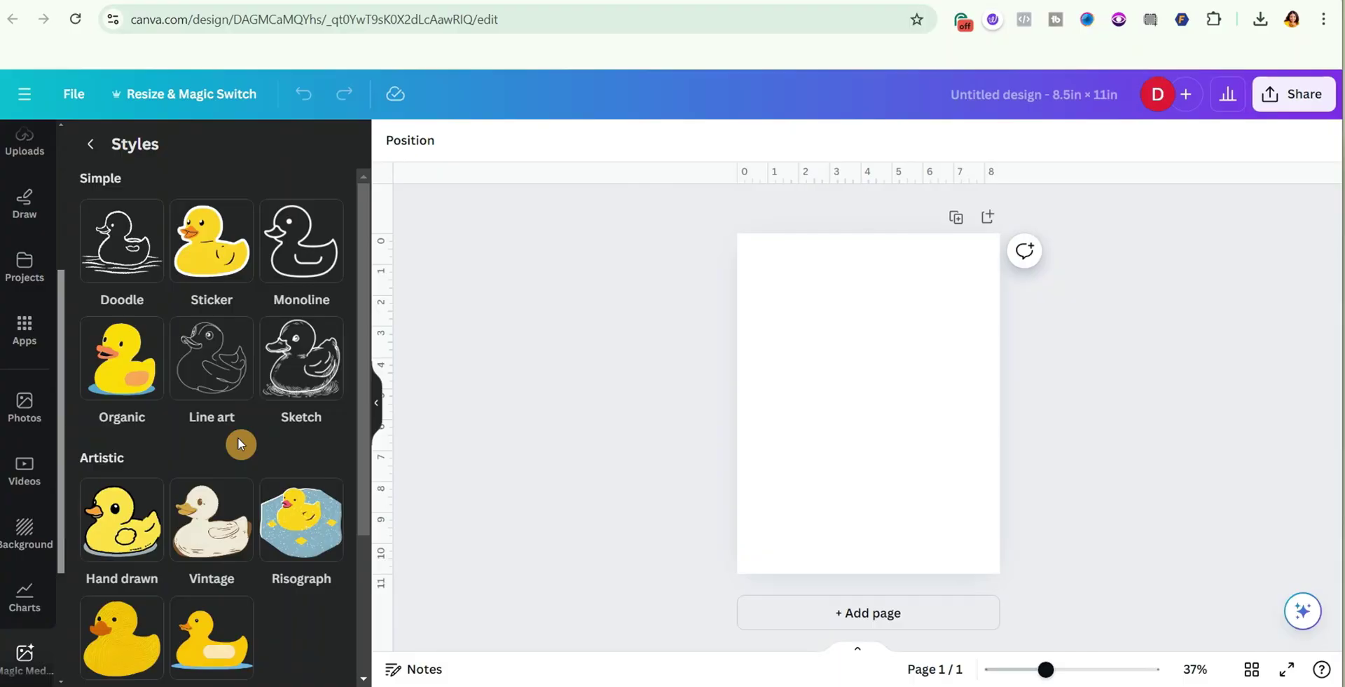
click(216, 372)
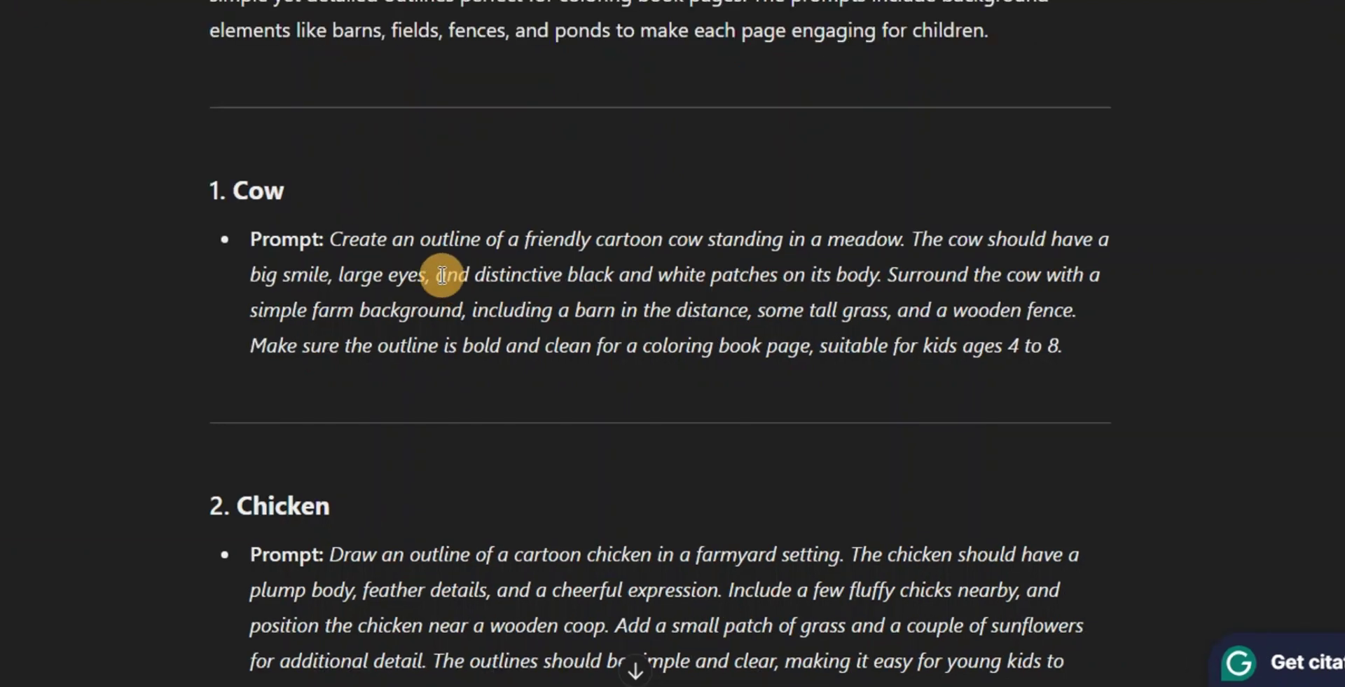
Select the entire cow coloring-page prompt in Google Keep
drag(442, 274, 885, 274)
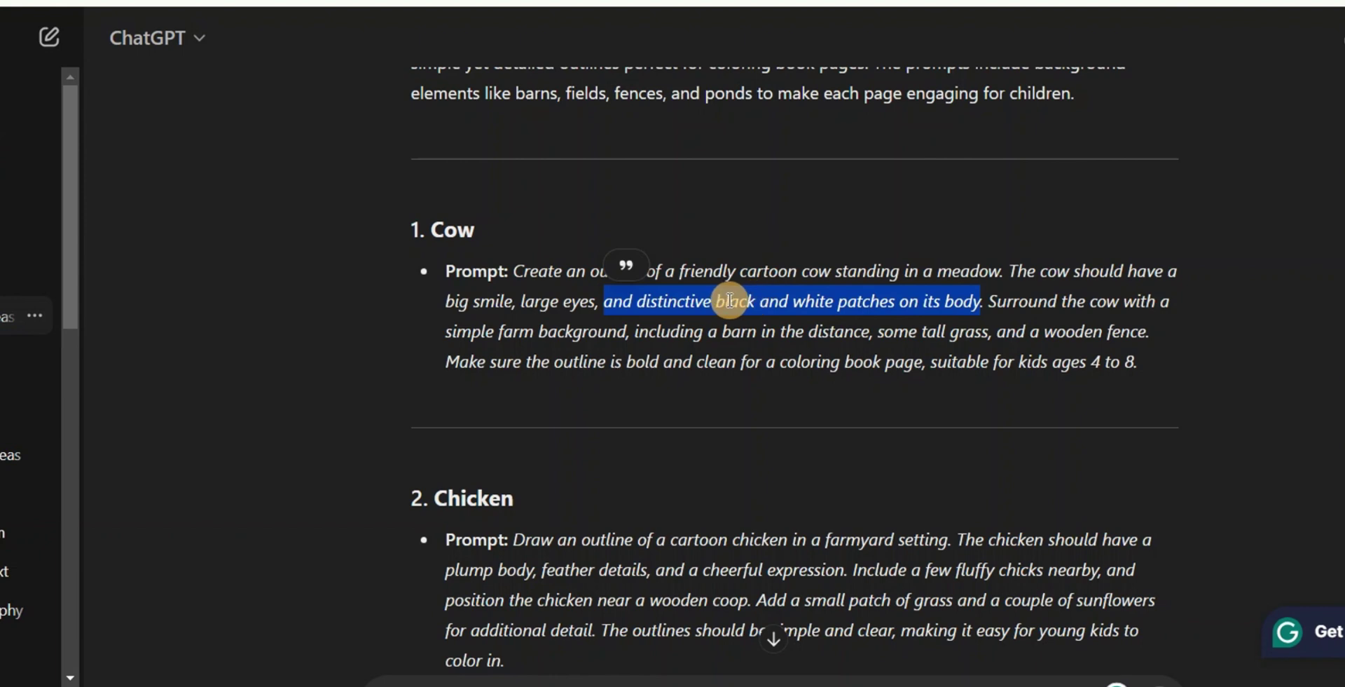
click(729, 300)
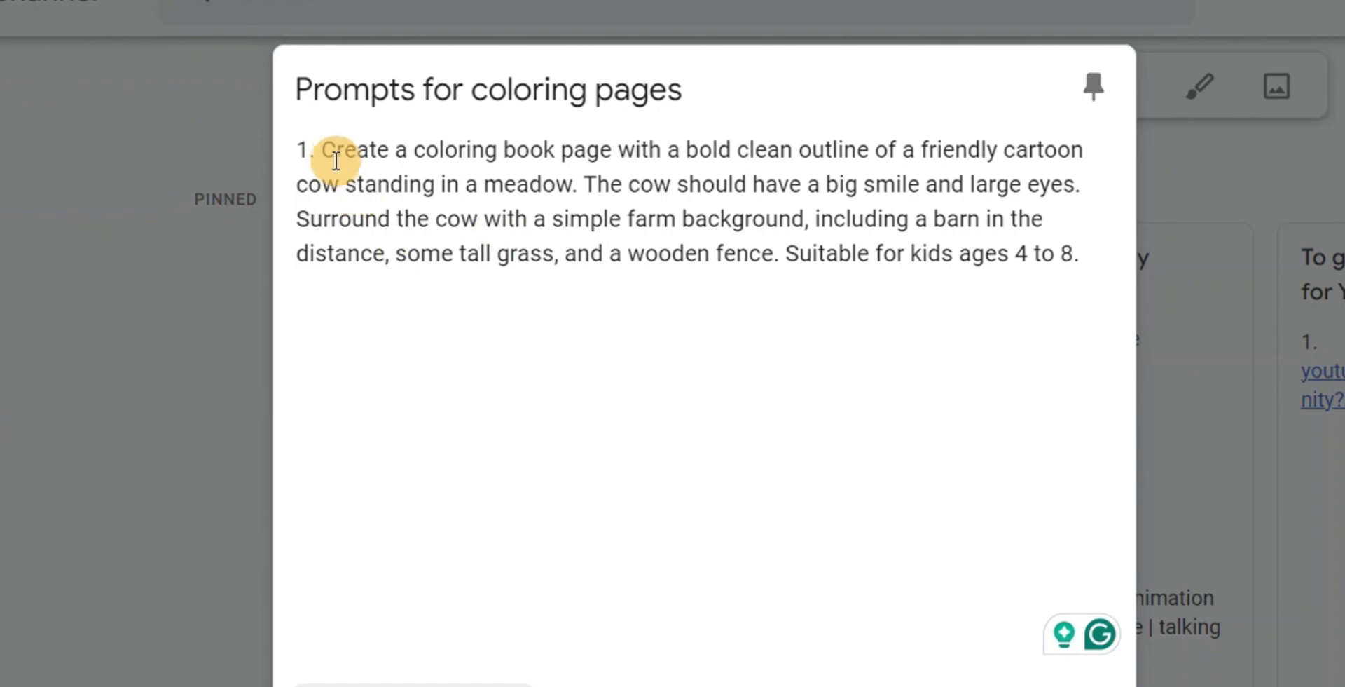
drag(324, 150, 654, 300)
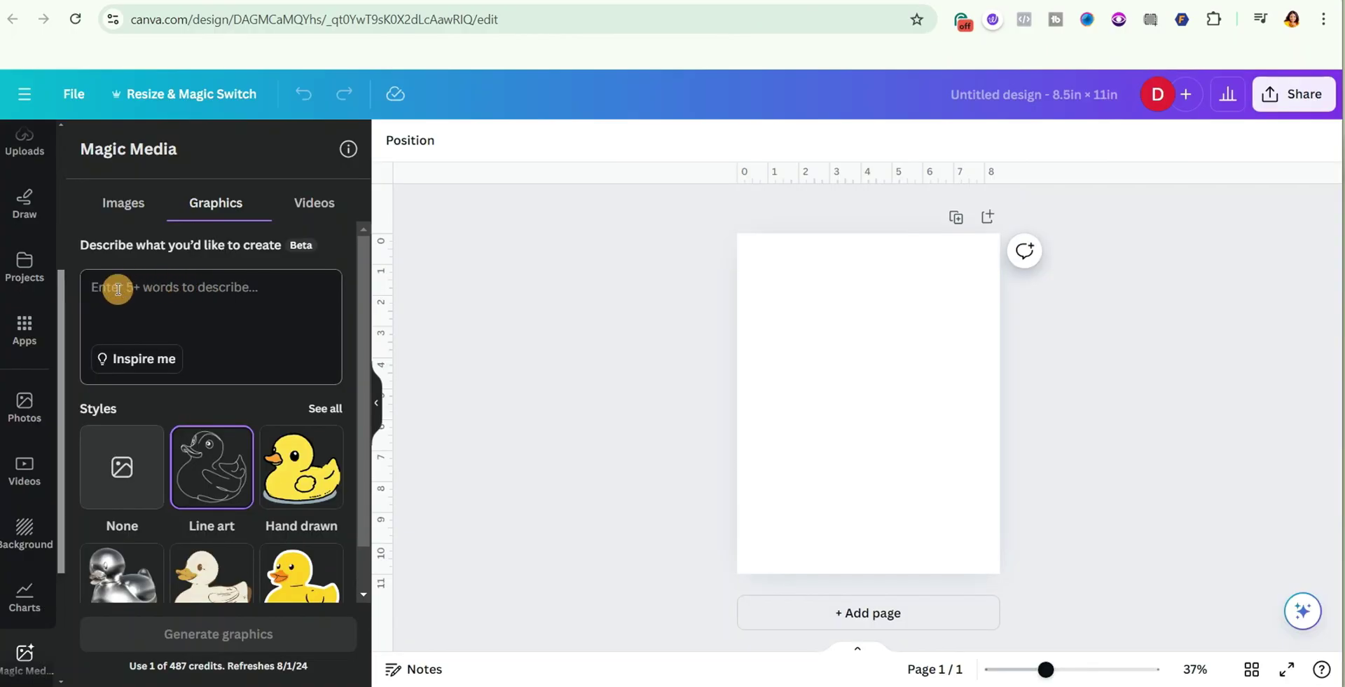
Paste the cow prompt into Magic Media and generate Line art cow graphics
key(ctrl+v)
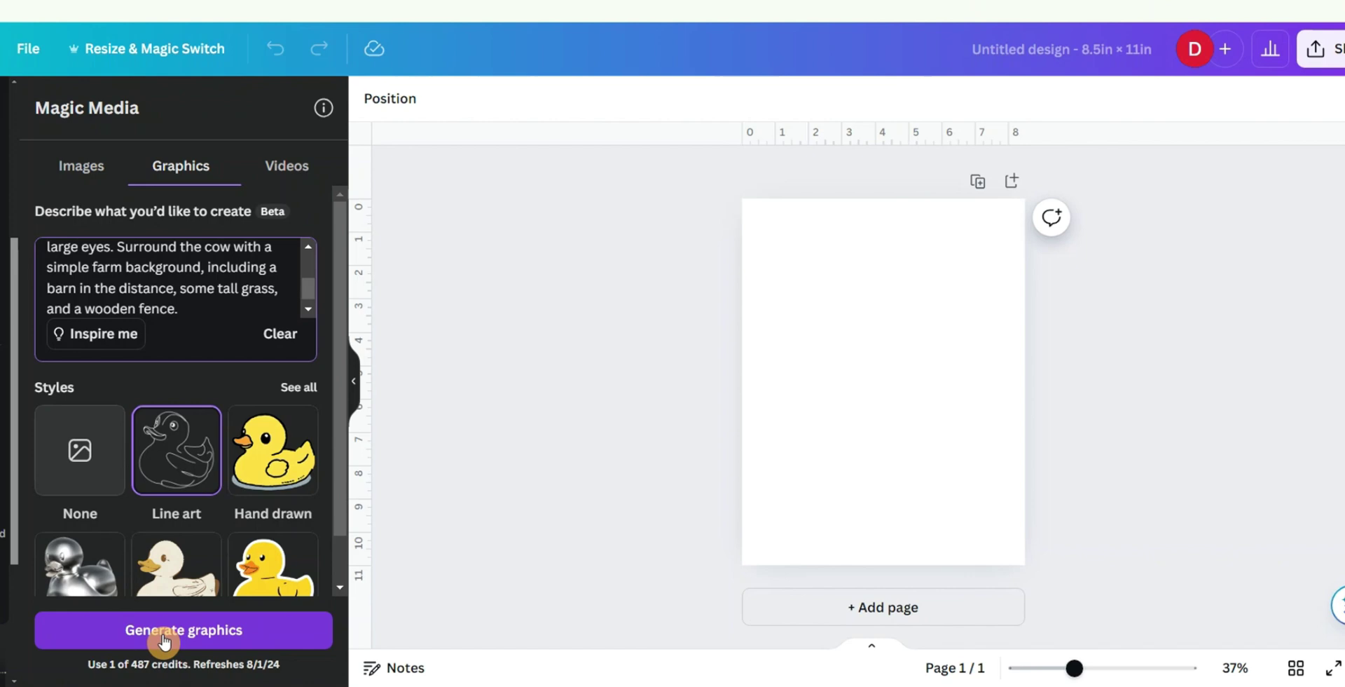
click(198, 634)
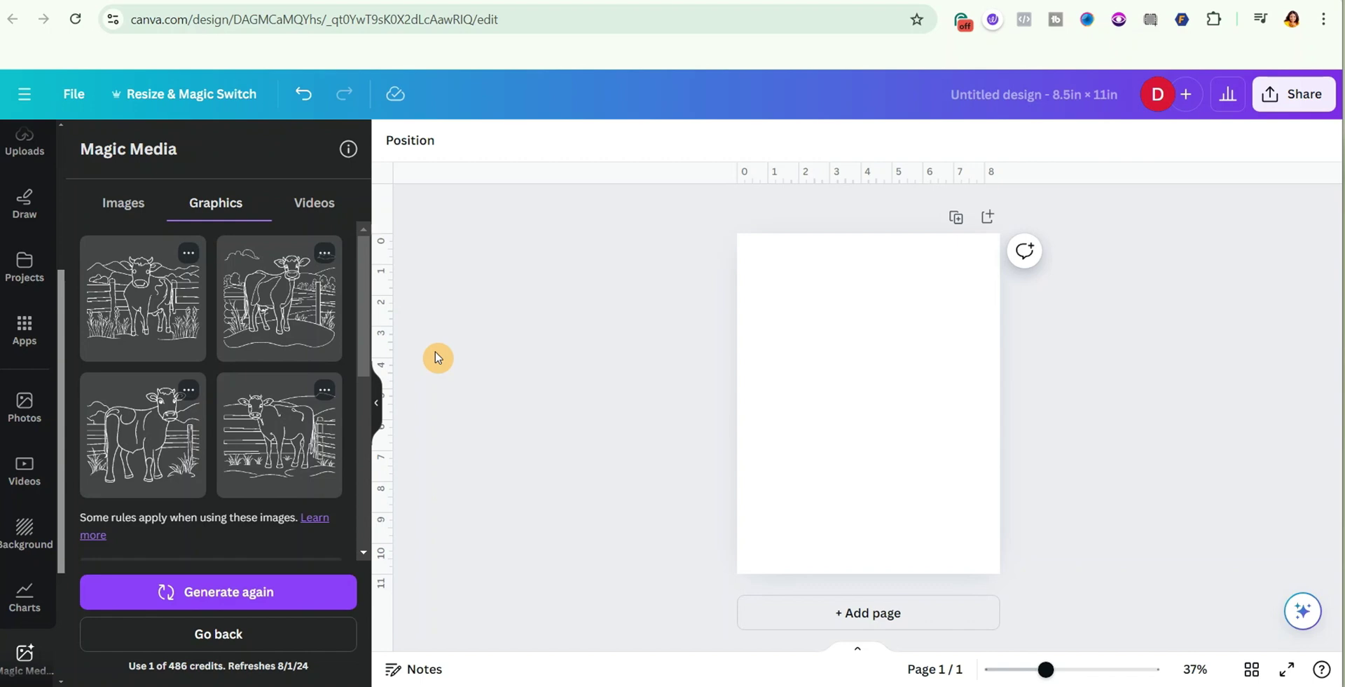
Place the first cow on page 1 and add other cow results on new pages
drag(156, 291, 906, 402)
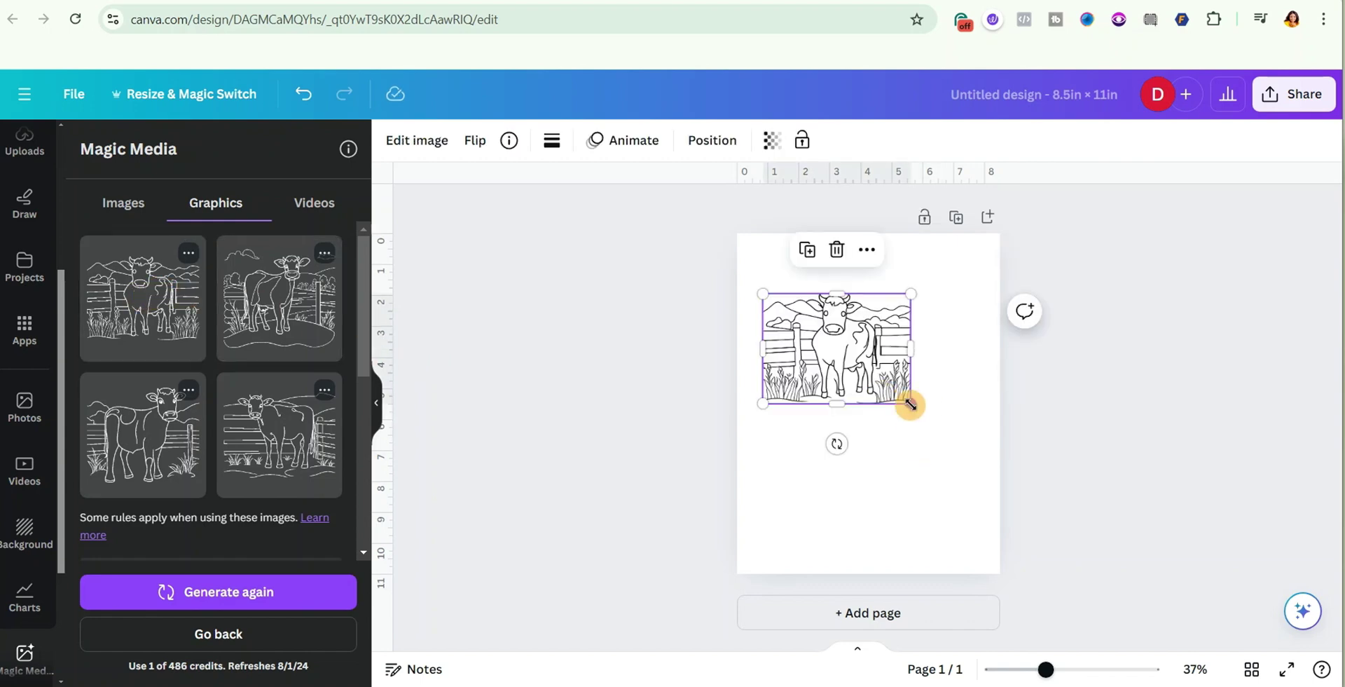
key(ctrl+Return)
click(273, 305)
click(1023, 405)
key(ctrl+d)
key(ctrl+d)
Compare the cow drawings up close, then delete the extra cow pages
scroll(1079, 392, up, 10)
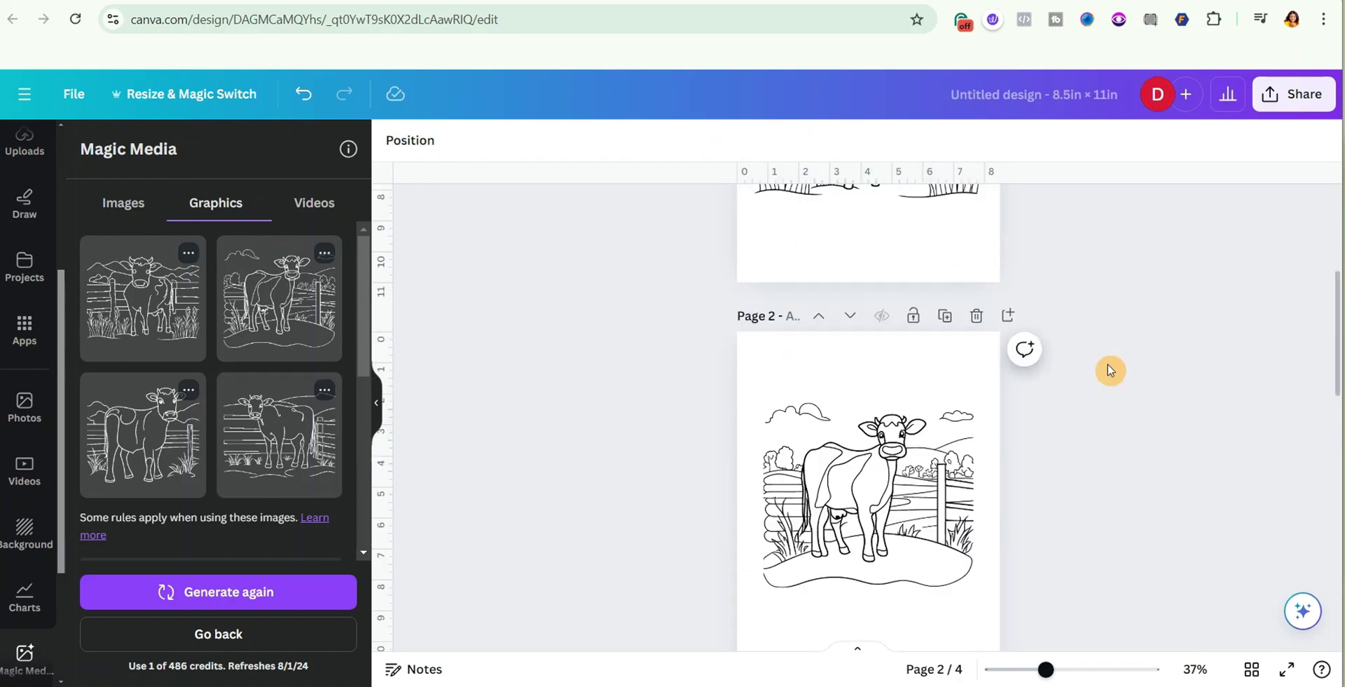
click(362, 447)
scroll(223, 432, down, 3)
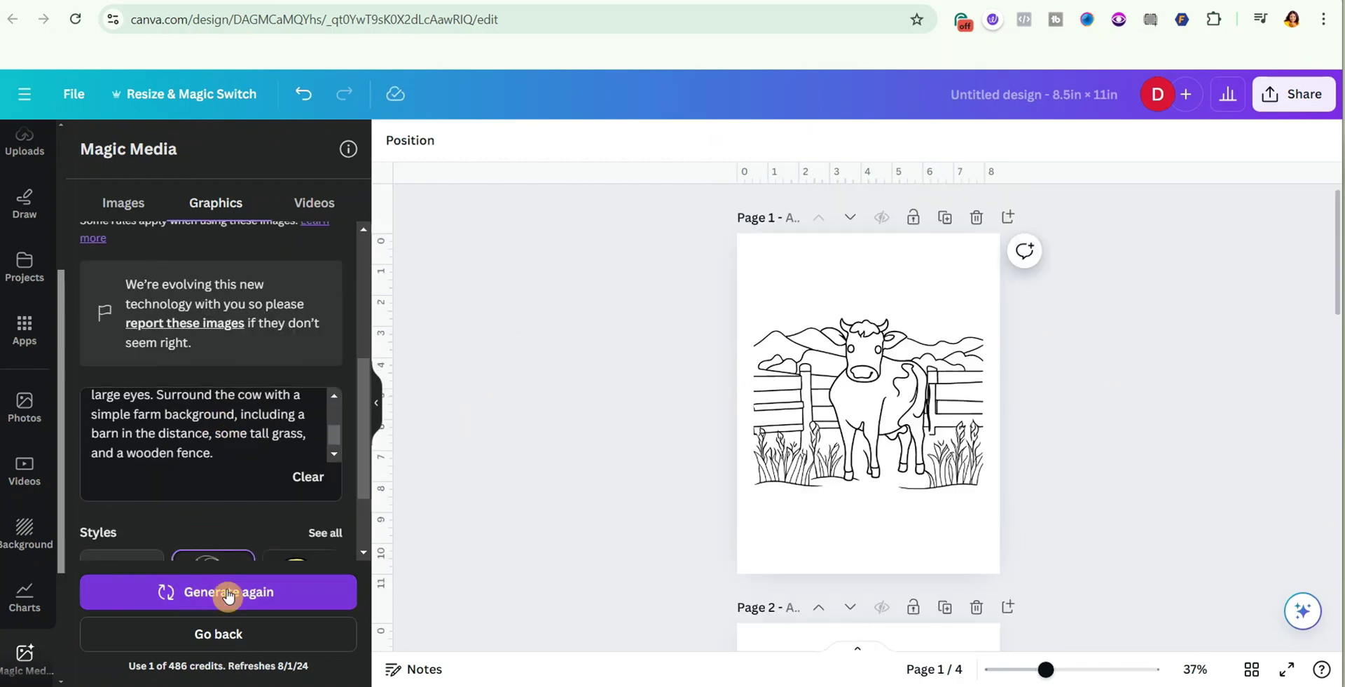
scroll(1056, 382, down, 5)
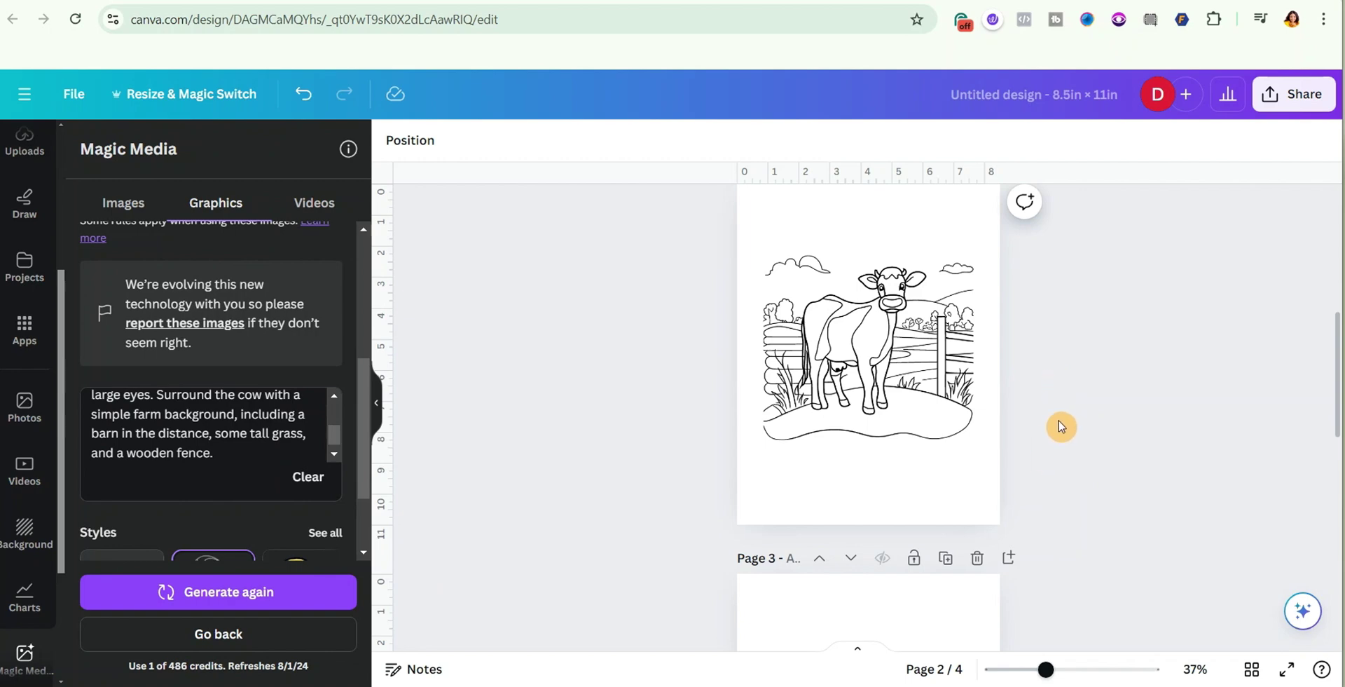
drag(1046, 671, 1064, 670)
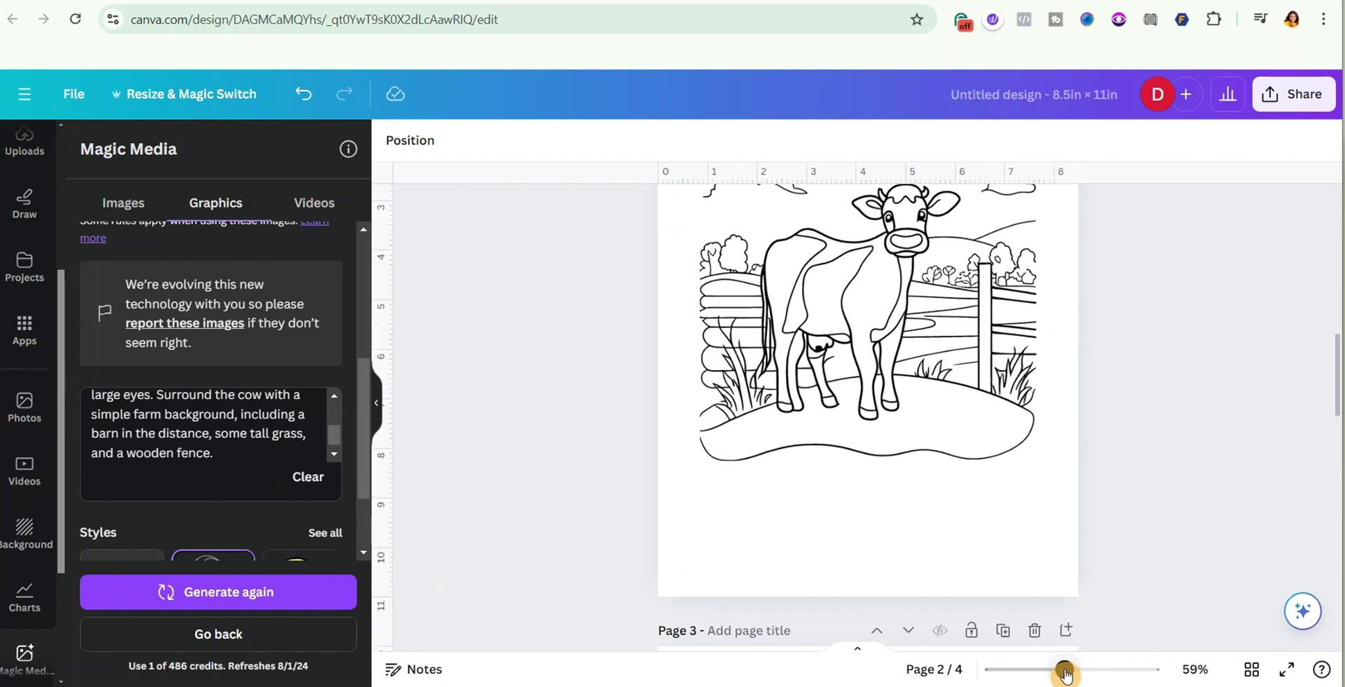
scroll(1185, 304, up, 6)
scroll(1186, 304, down, 8)
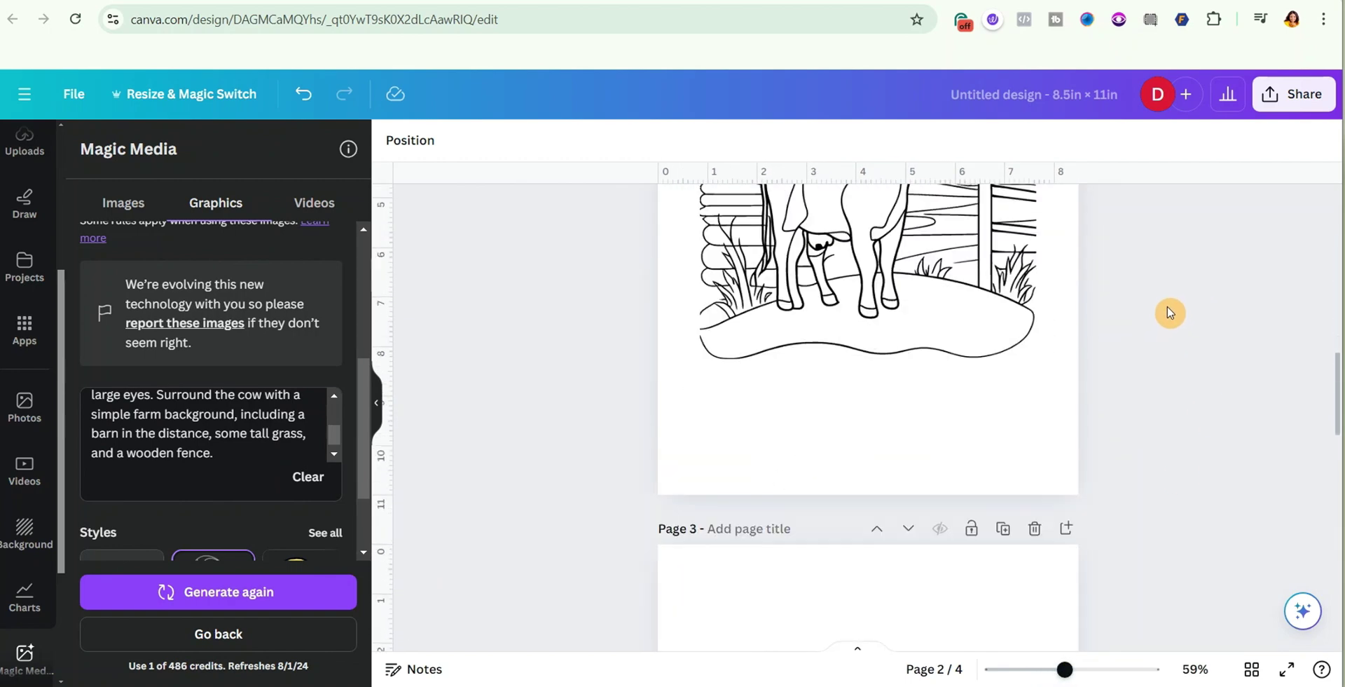
scroll(1173, 308, down, 5)
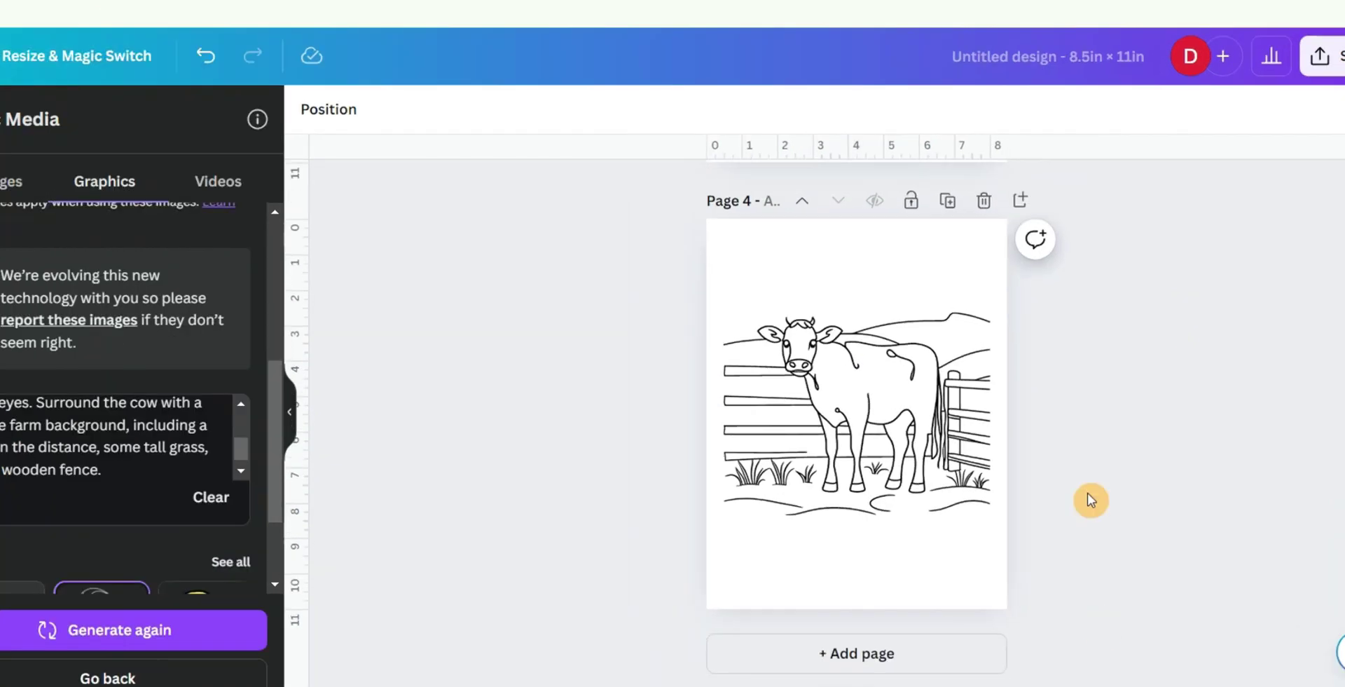
scroll(1110, 407, up, 6)
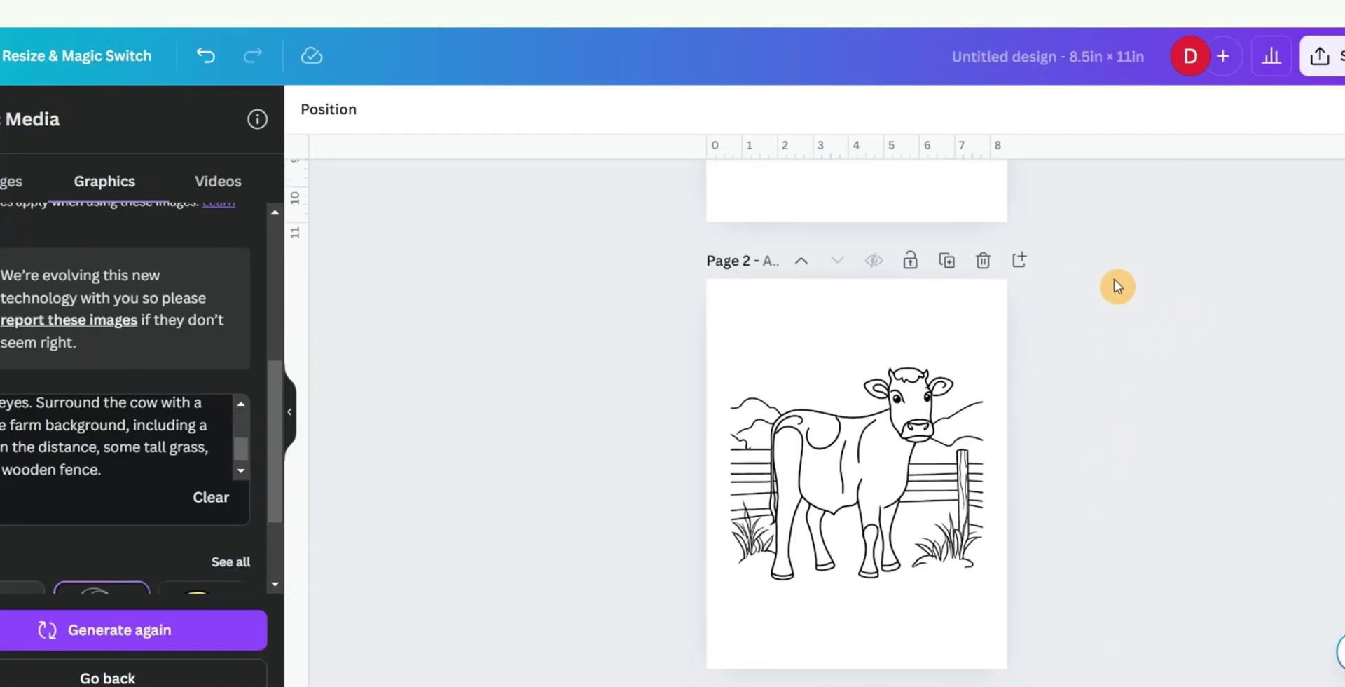
scroll(1051, 273, up, 3)
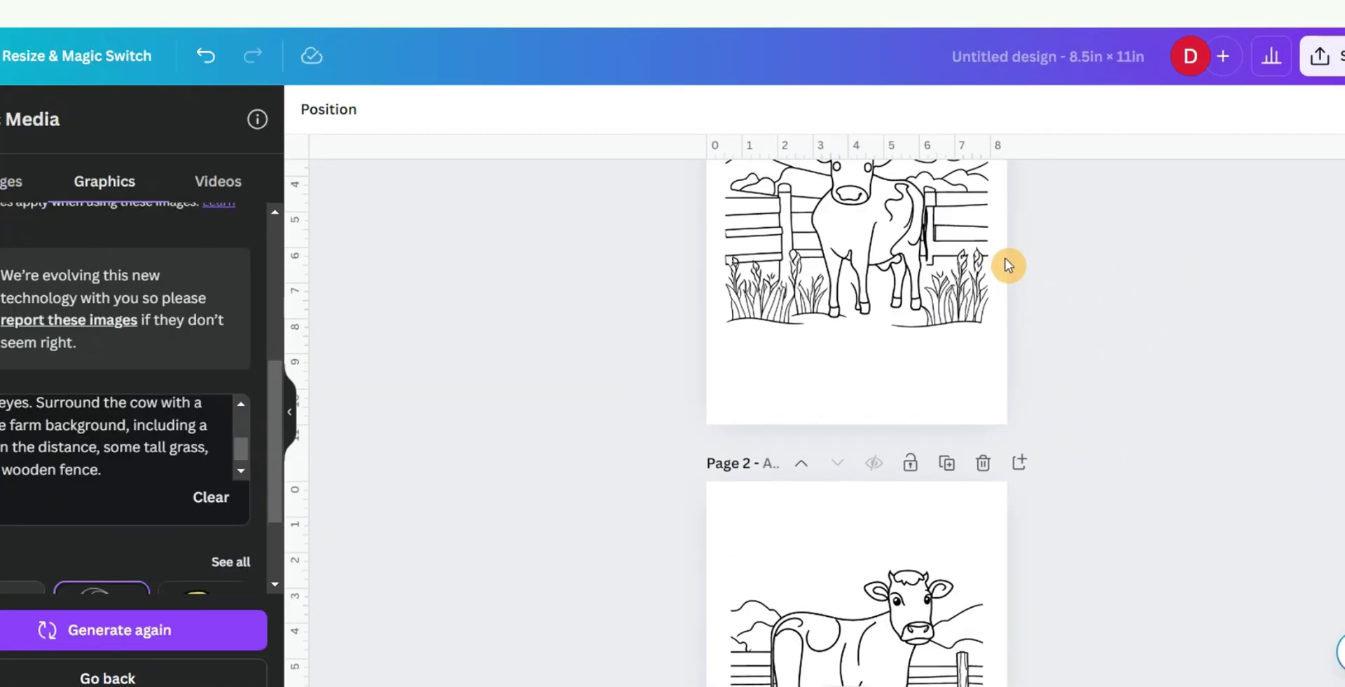
scroll(1006, 265, up, 3)
click(980, 196)
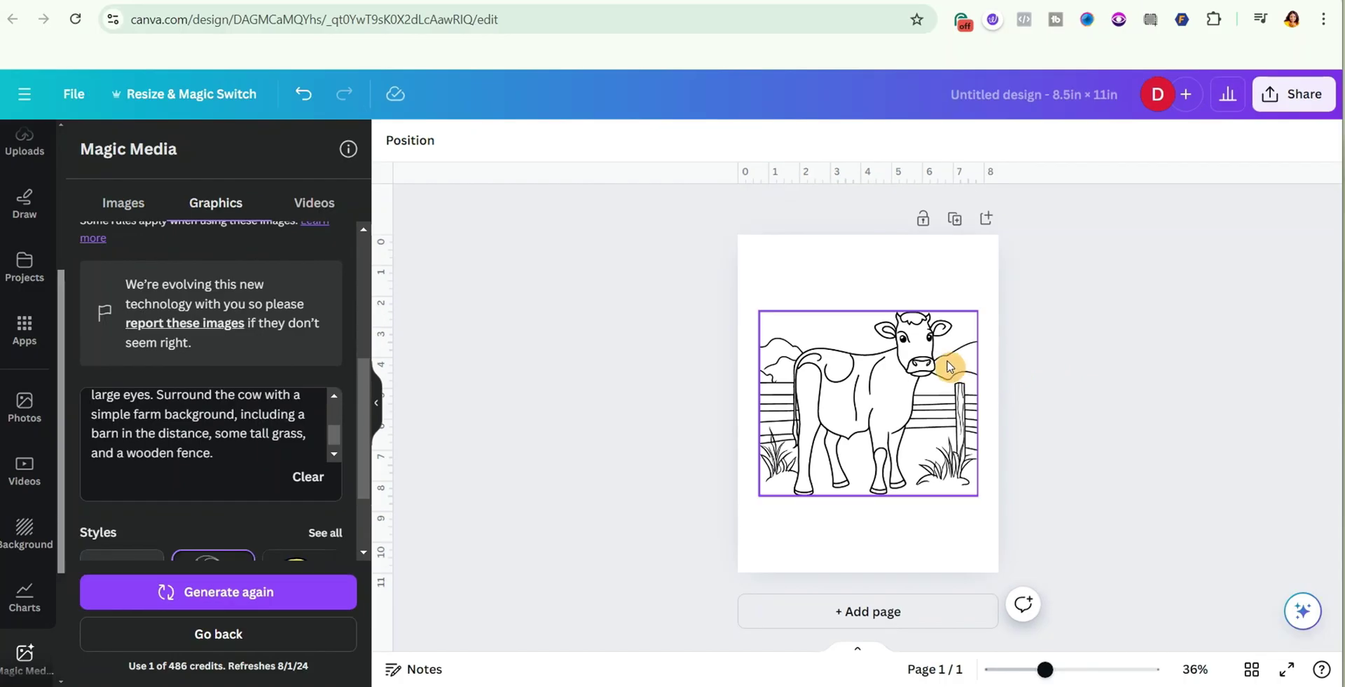
Add the 'Generated with Line Art Style' heading above the cow drawing
click(948, 366)
click(1069, 449)
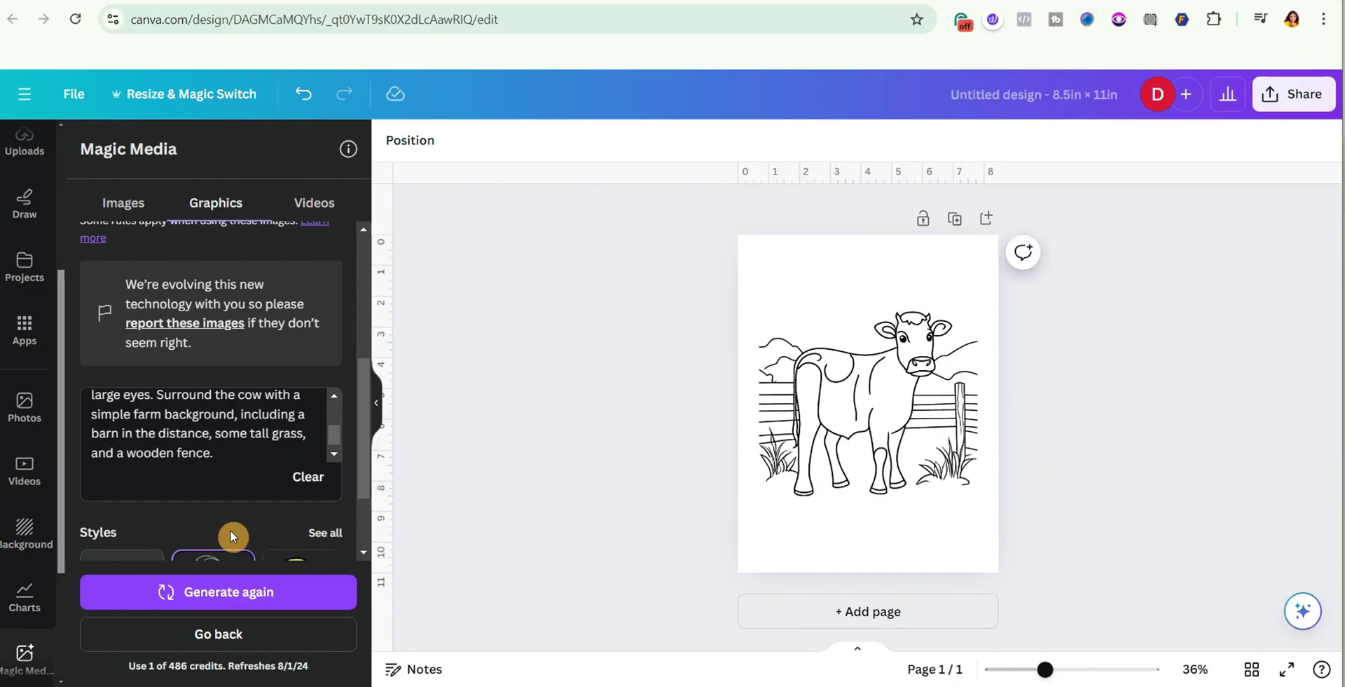
scroll(230, 529, down, 1)
click(878, 320)
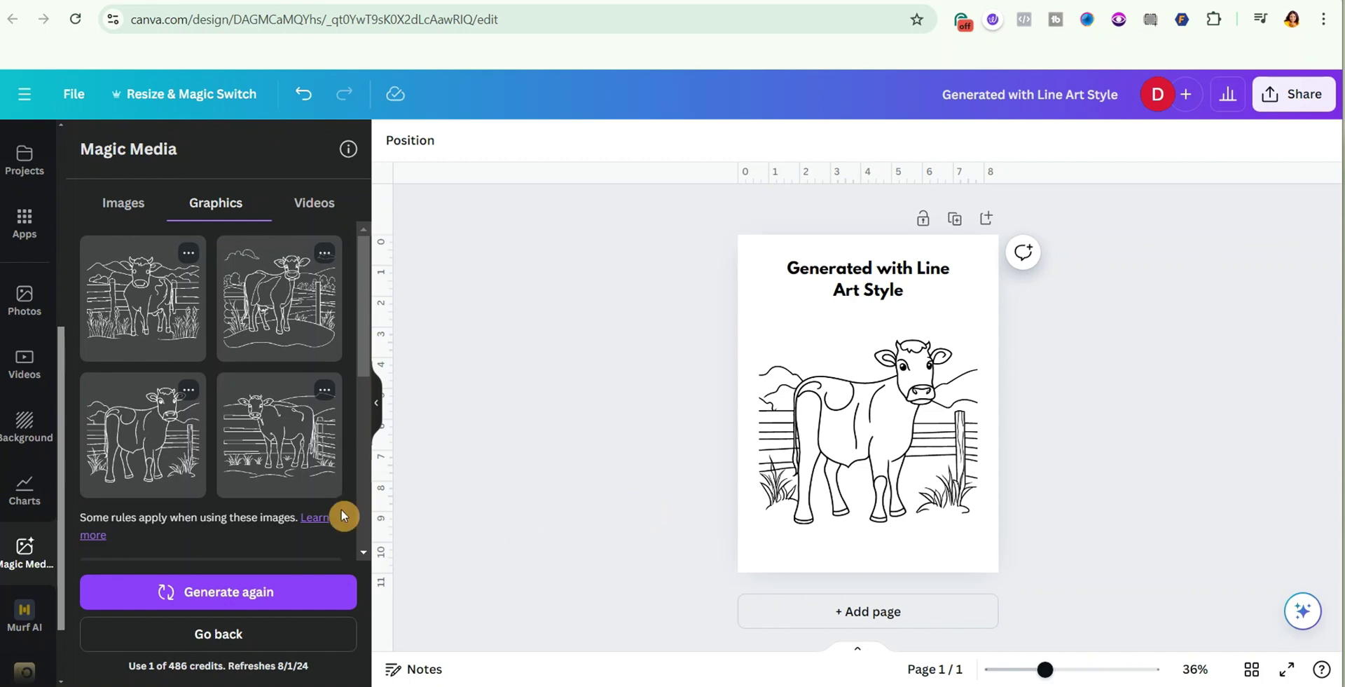
Show the full list of graphic styles in Magic Media
click(360, 515)
click(361, 515)
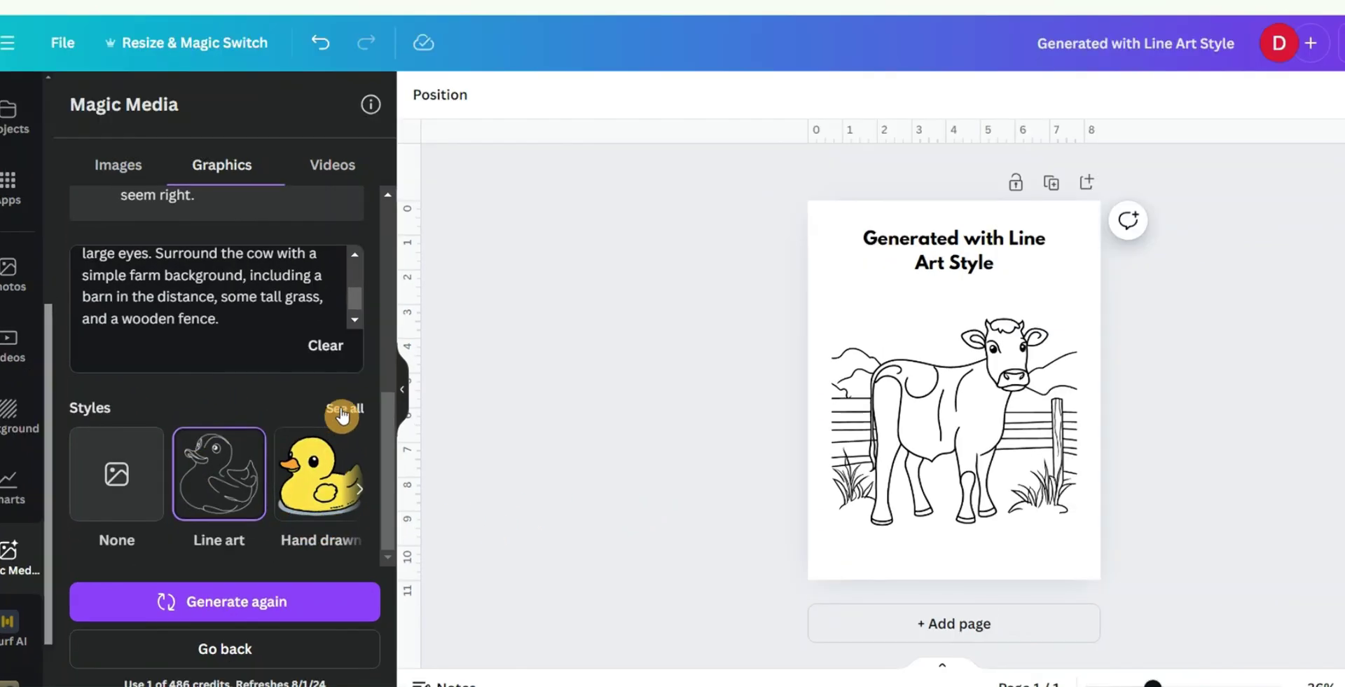
click(341, 412)
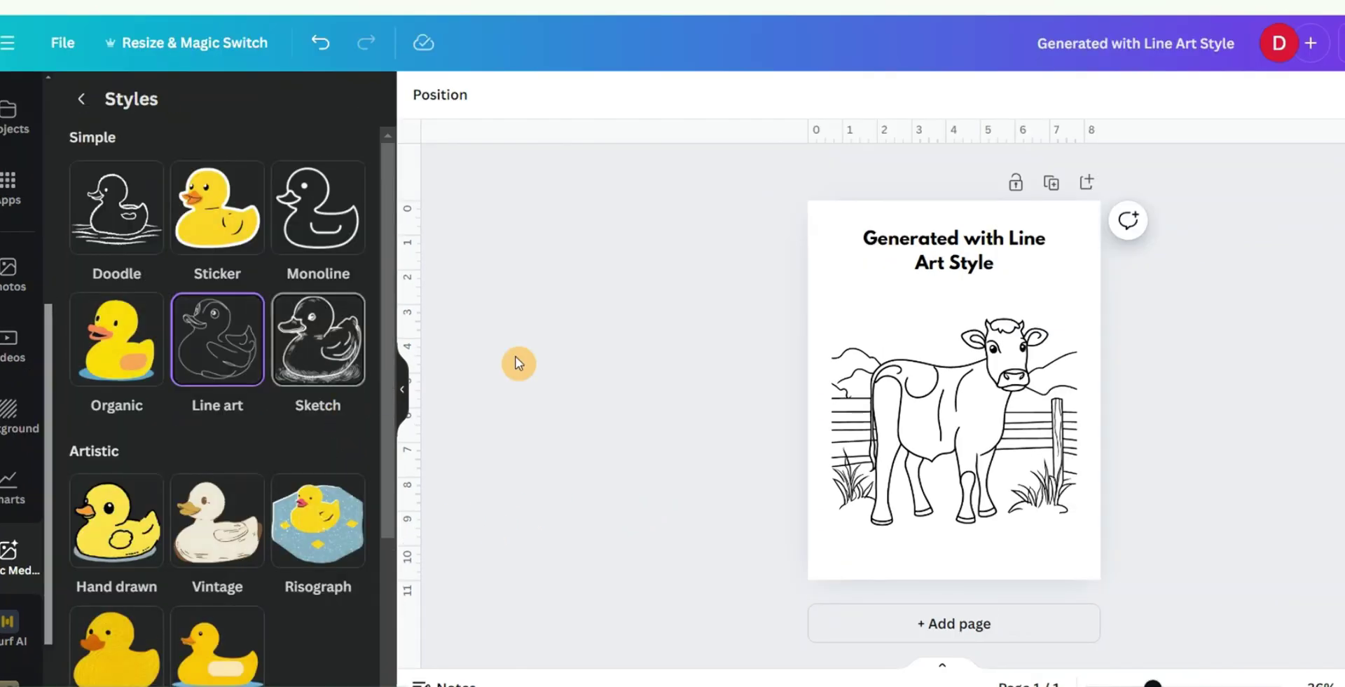
Regenerate the cow graphics in the Monoline style
click(311, 224)
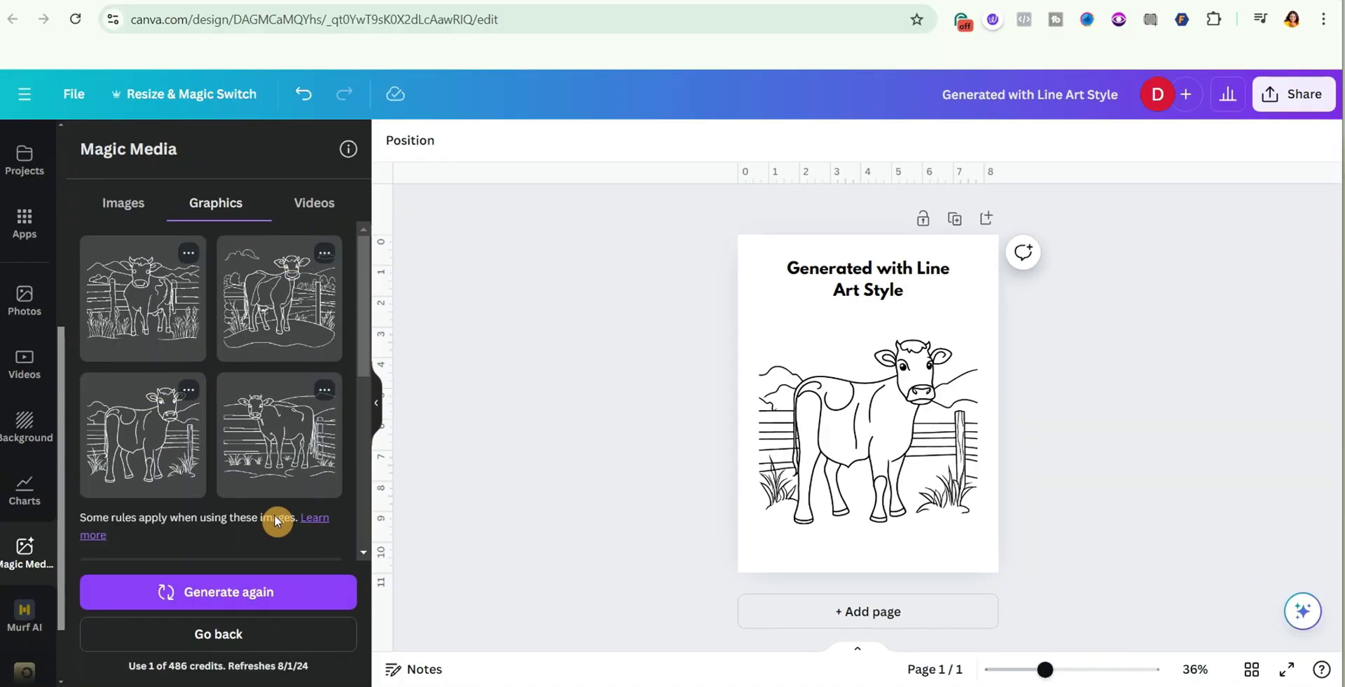
scroll(275, 514, down, 5)
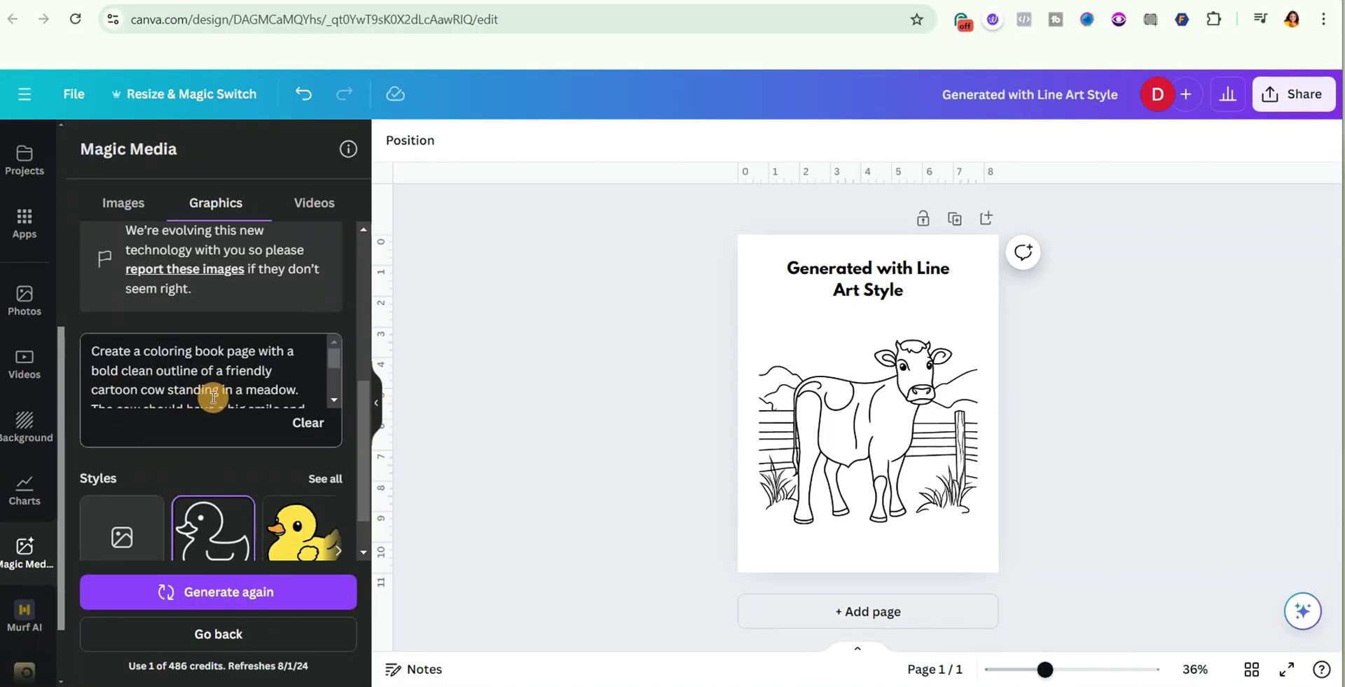
scroll(183, 582, down, 1)
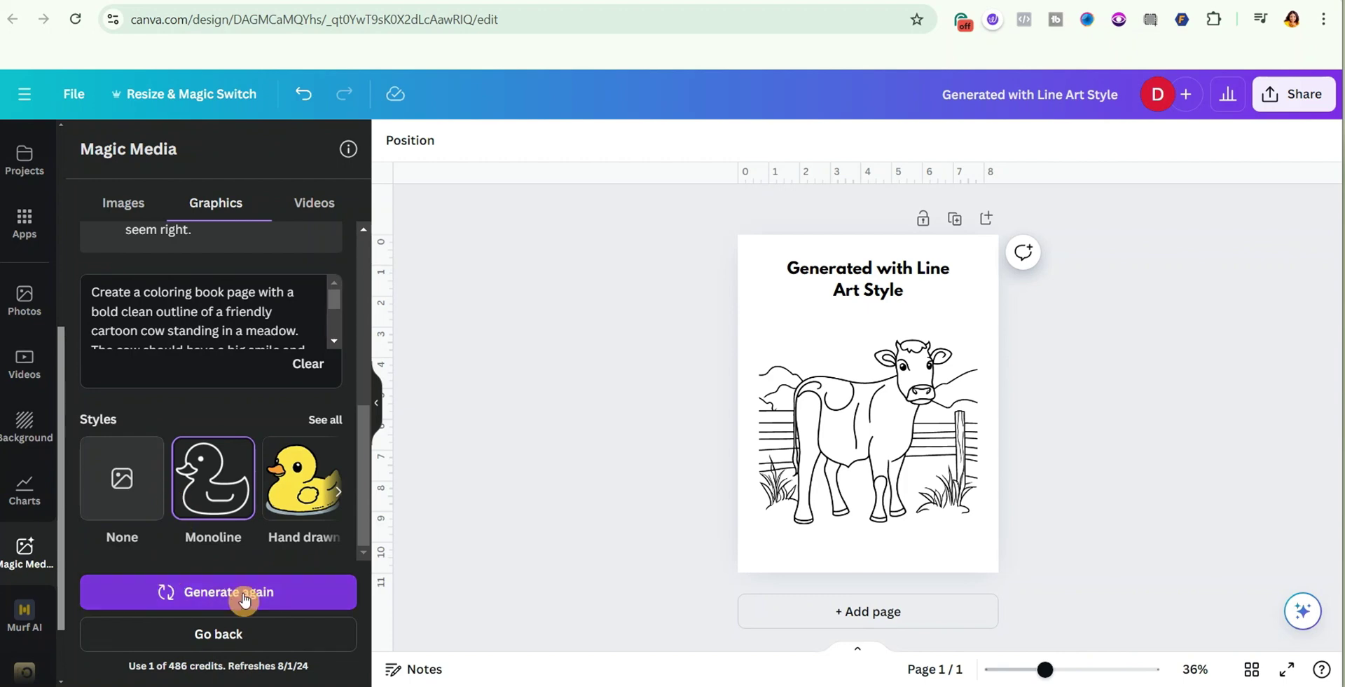
click(243, 594)
Add page 2 with the first Monoline cow, deleting a misplaced copy
key(ctrl+Return)
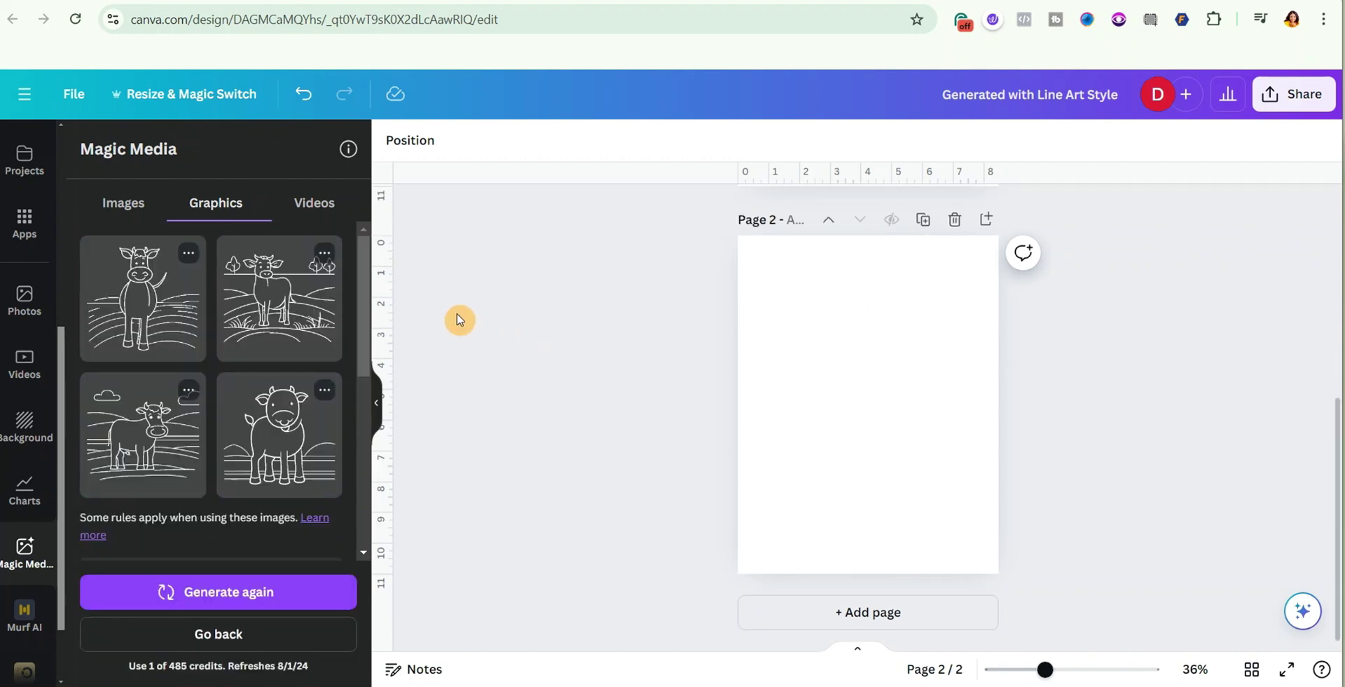
click(135, 303)
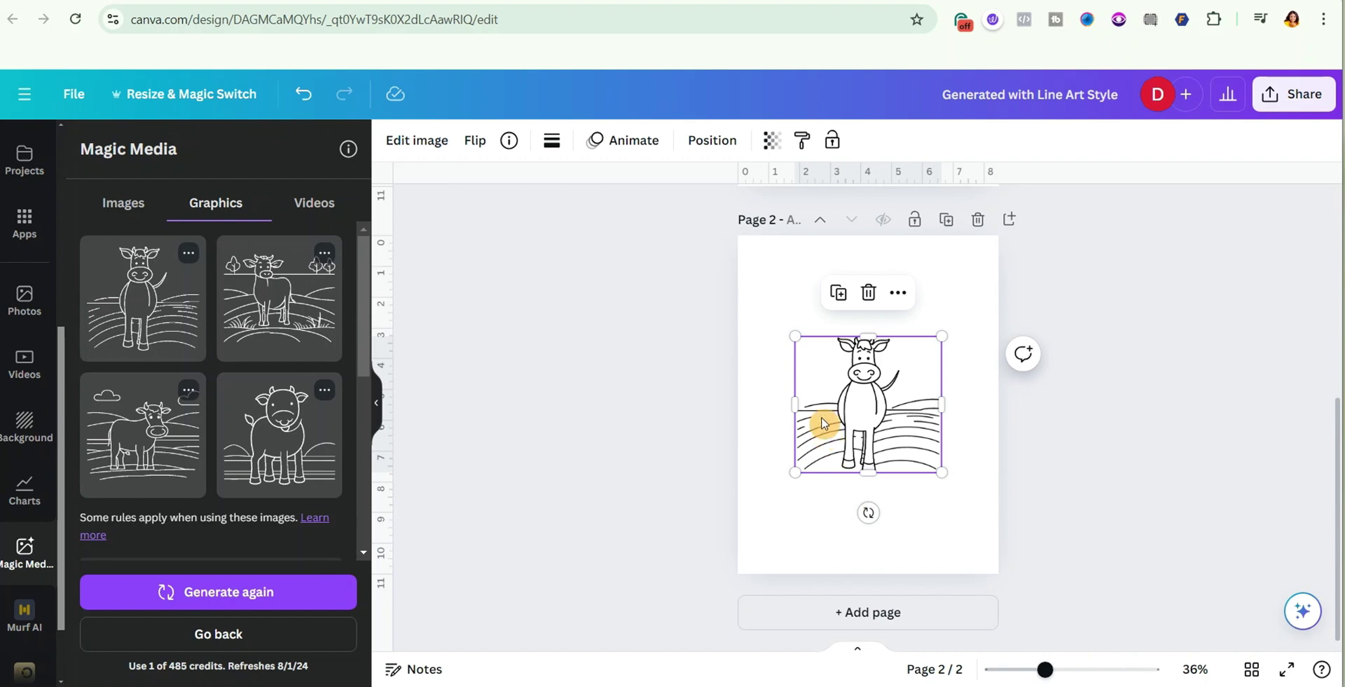
drag(817, 420, 805, 381)
key(Delete)
scroll(346, 418, down, 5)
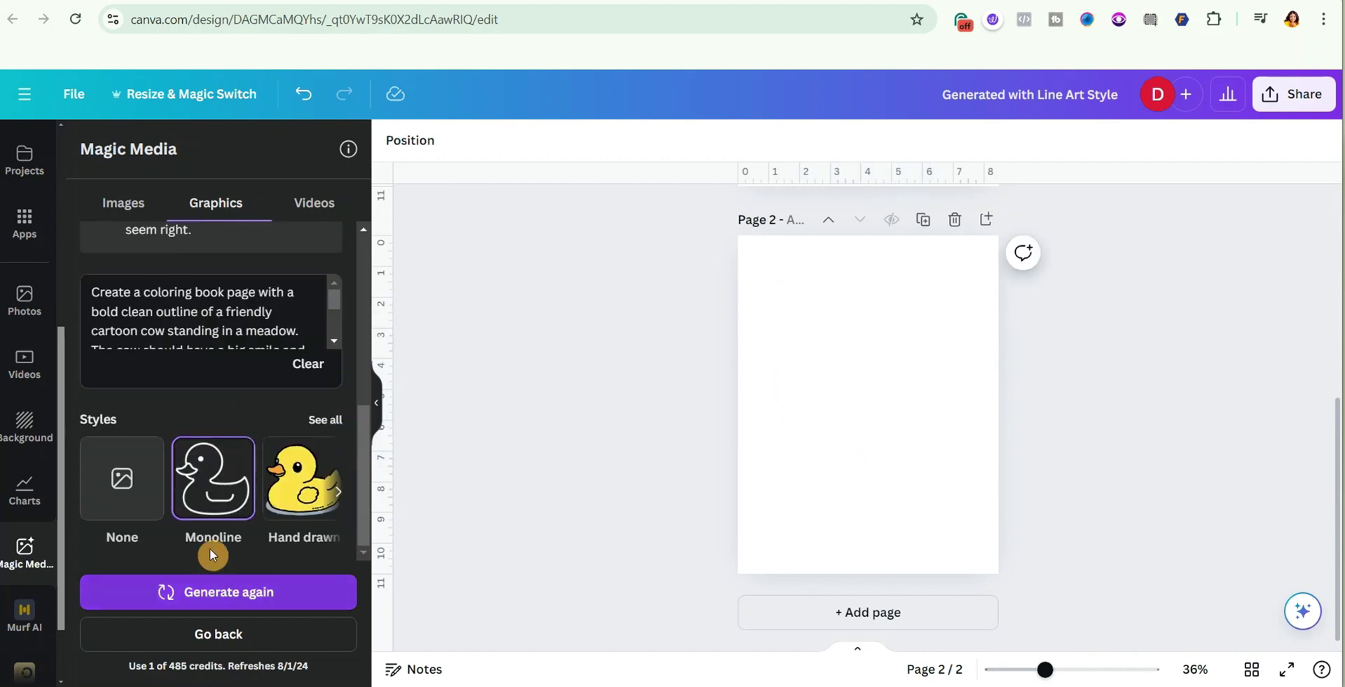
scroll(330, 381, up, 5)
Add new pages holding the farm-scene cow, the standing cow and another Monoline cow
key(ctrl+Return)
key(ctrl+Return)
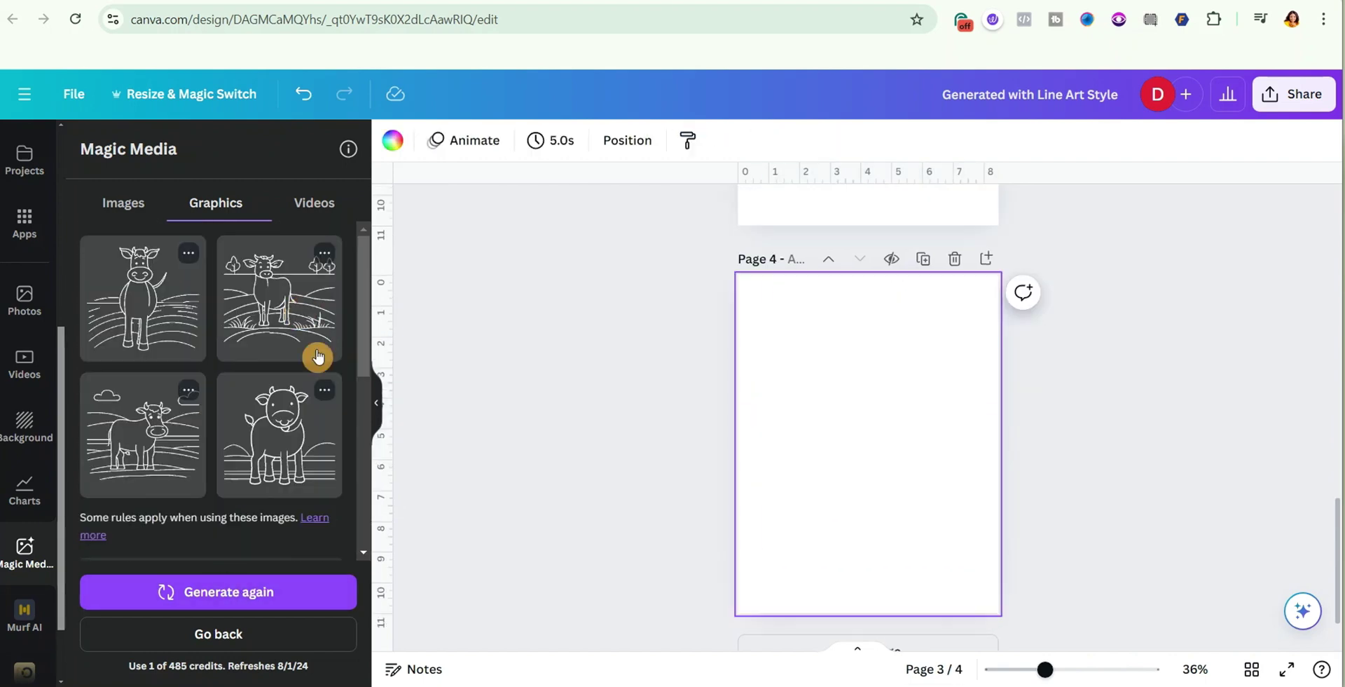
click(143, 434)
key(ctrl+Return)
click(279, 434)
click(1066, 409)
scroll(1095, 412, up, 12)
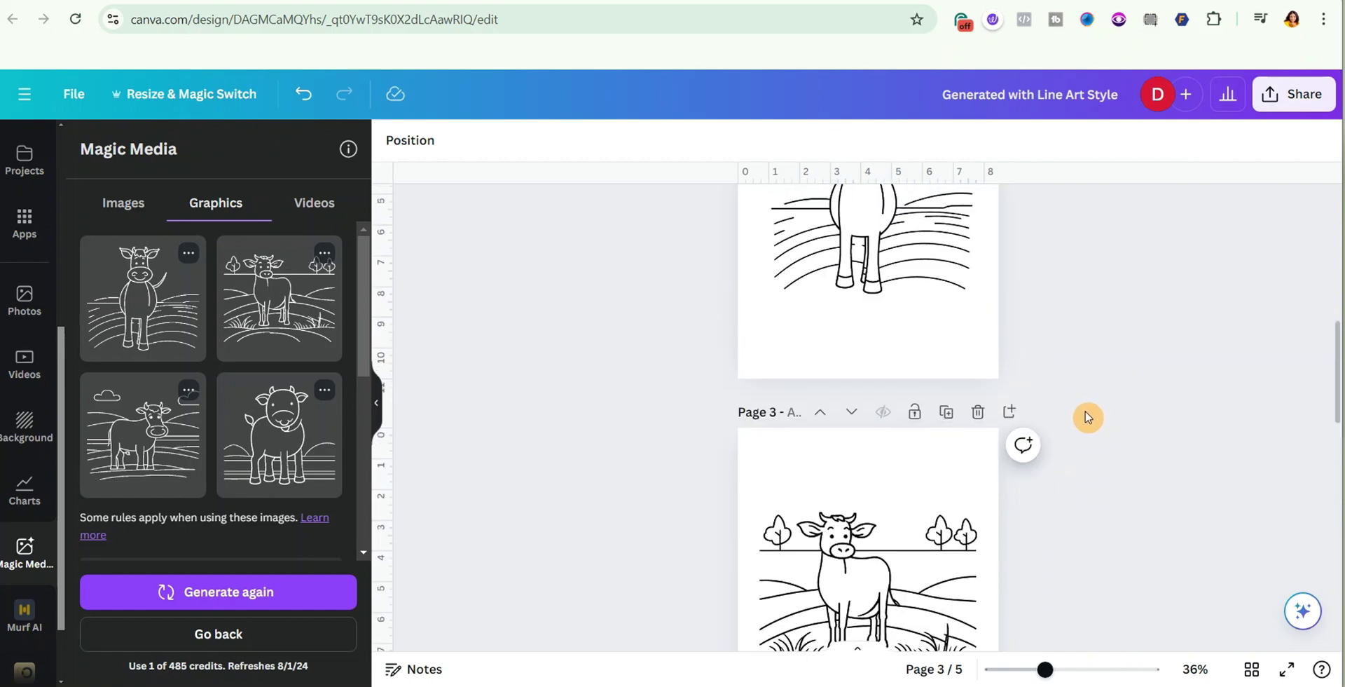
Review the Monoline cow drawings across the pages, including the tree-and-meadow cow on page 3
scroll(1087, 416, up, 10)
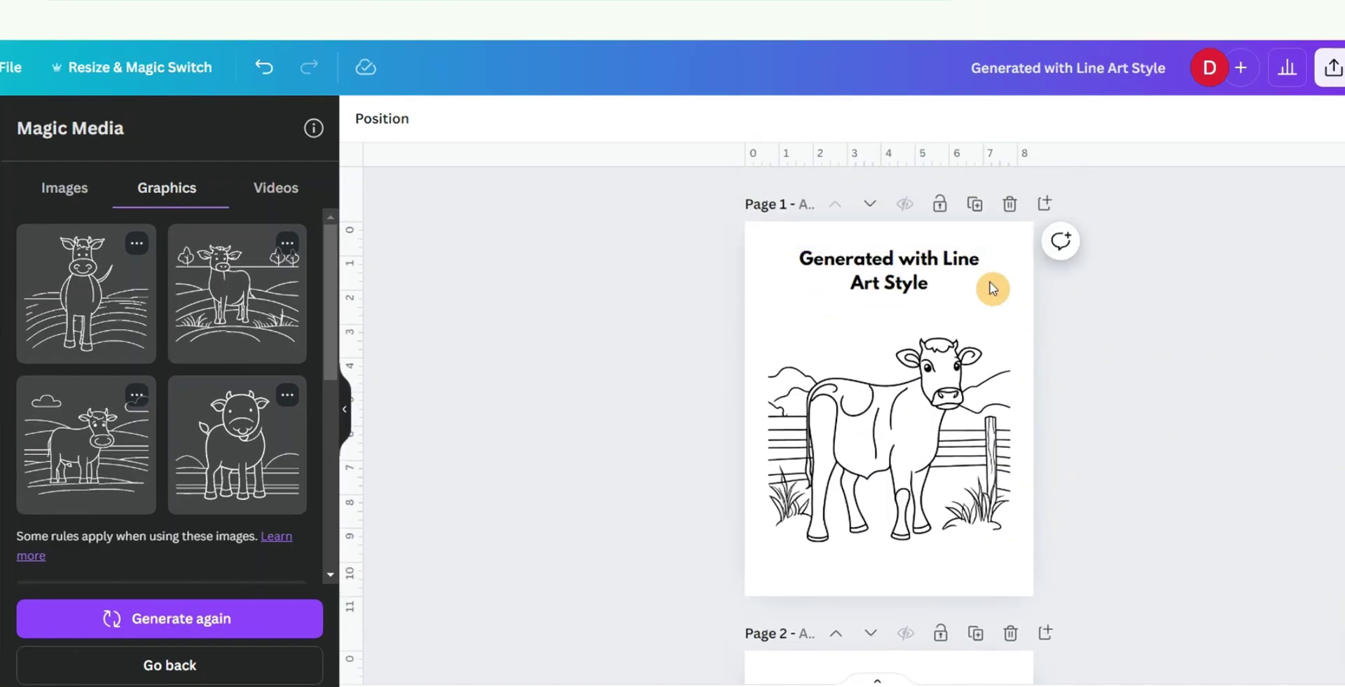
scroll(1082, 368, down, 6)
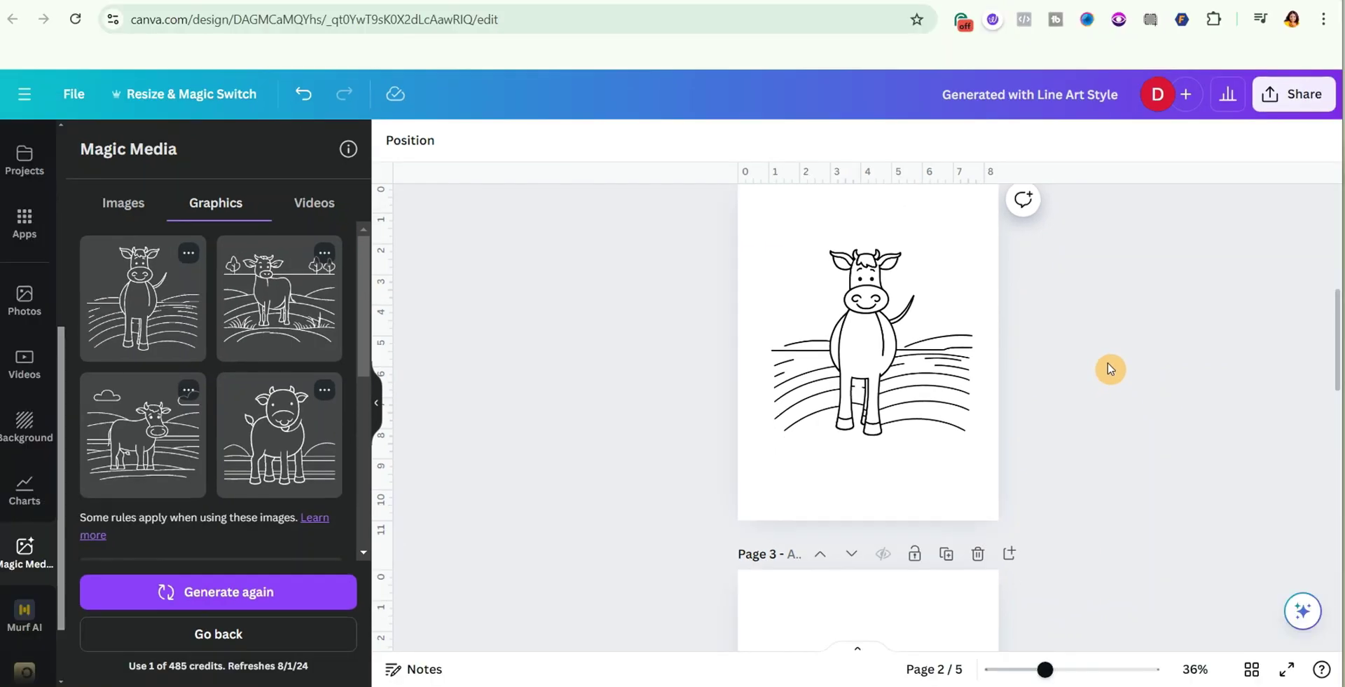
scroll(1158, 372, up, 3)
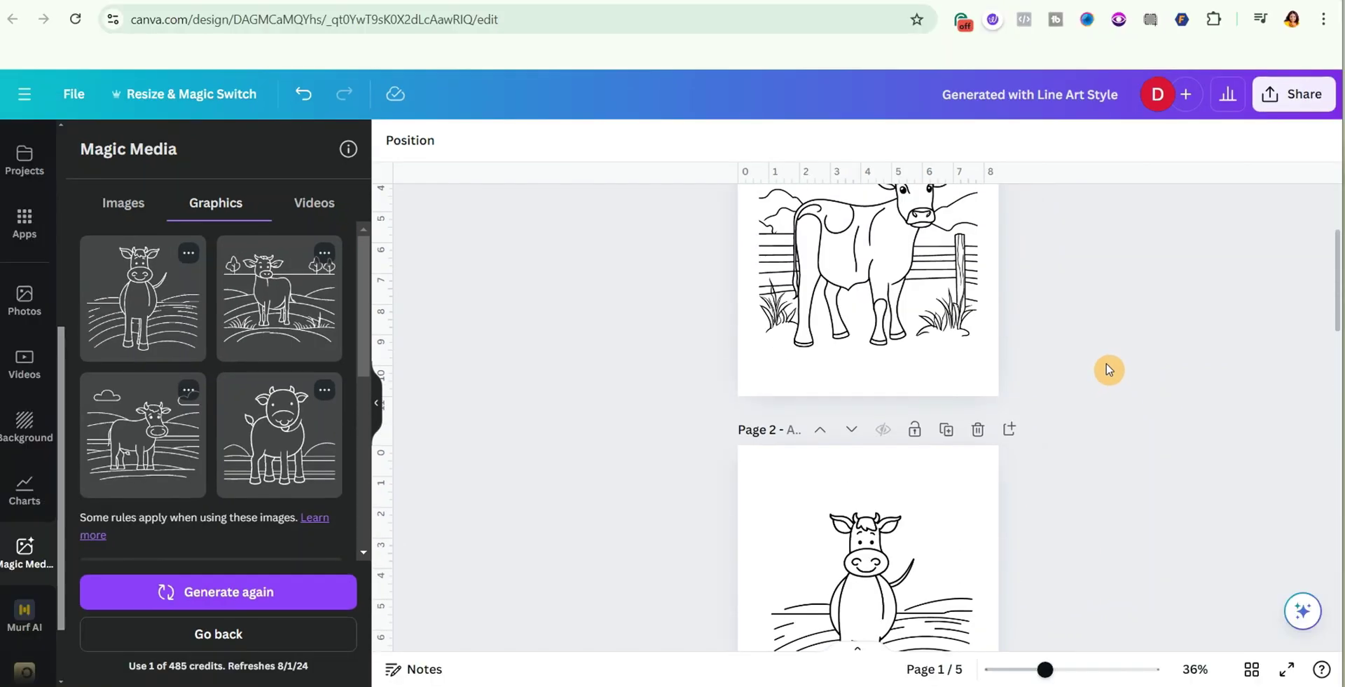
scroll(1159, 371, down, 8)
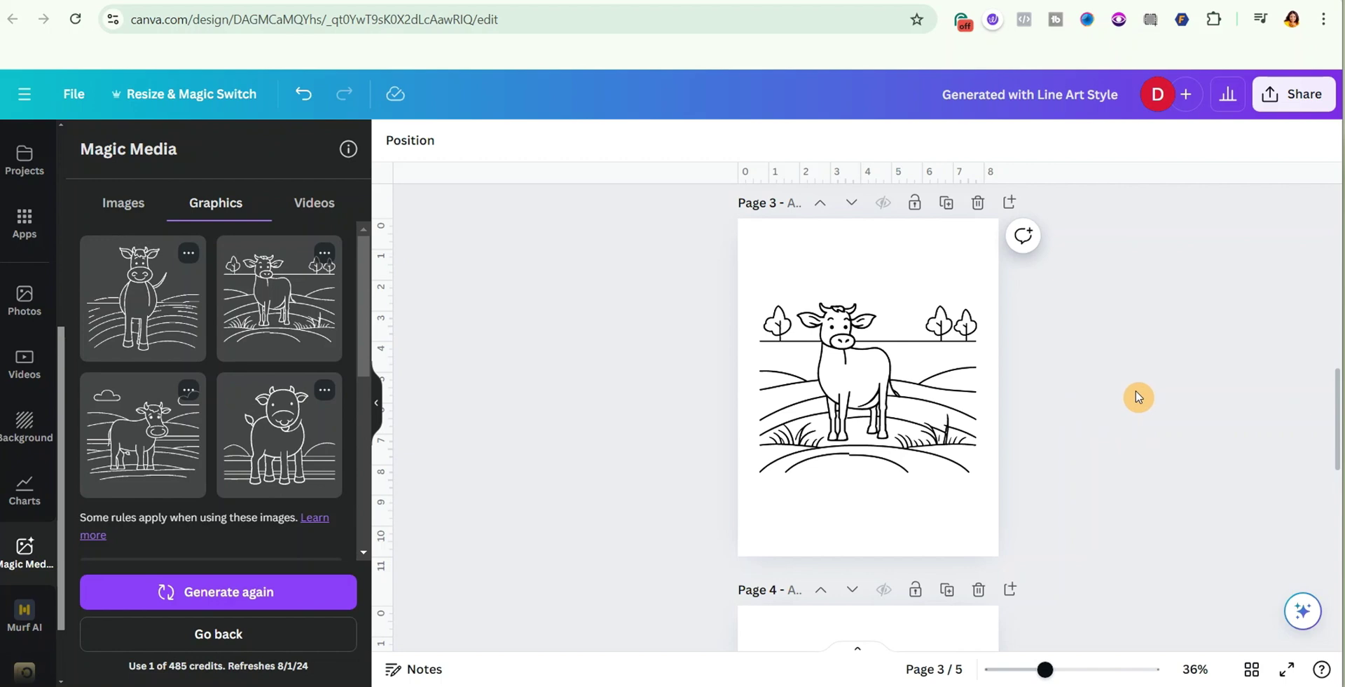
click(902, 392)
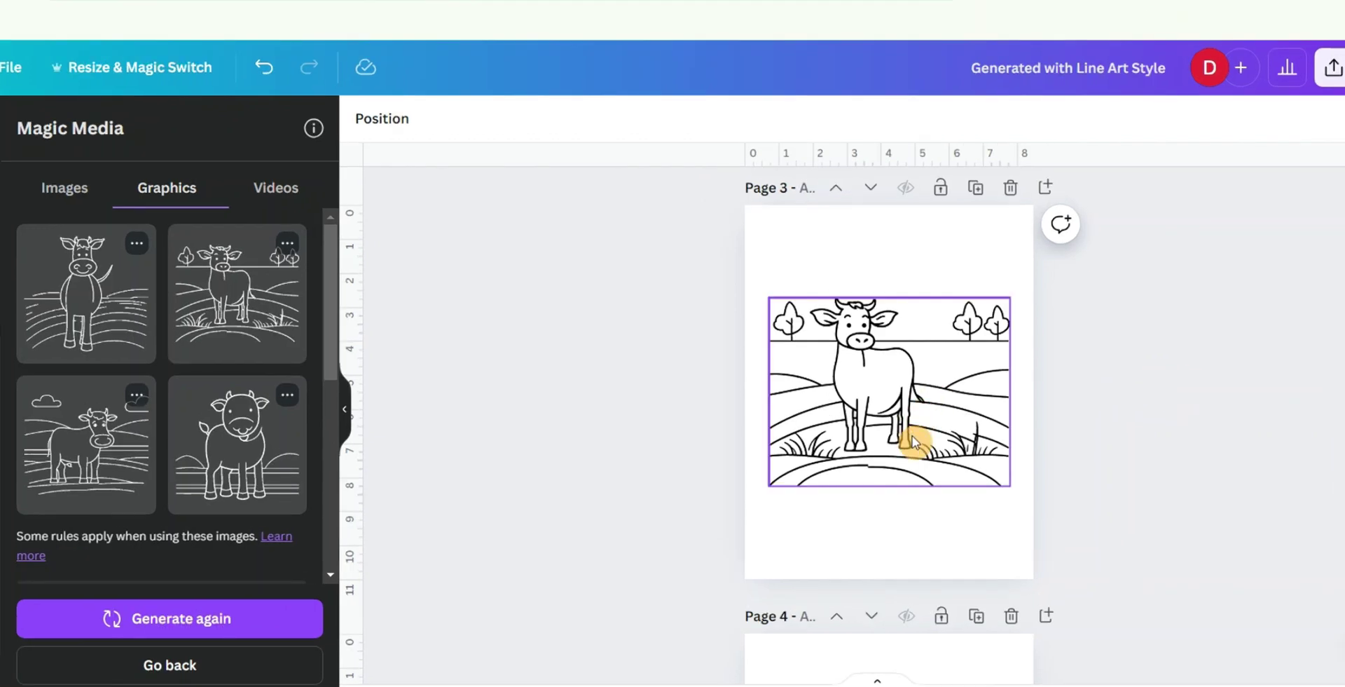
click(1097, 400)
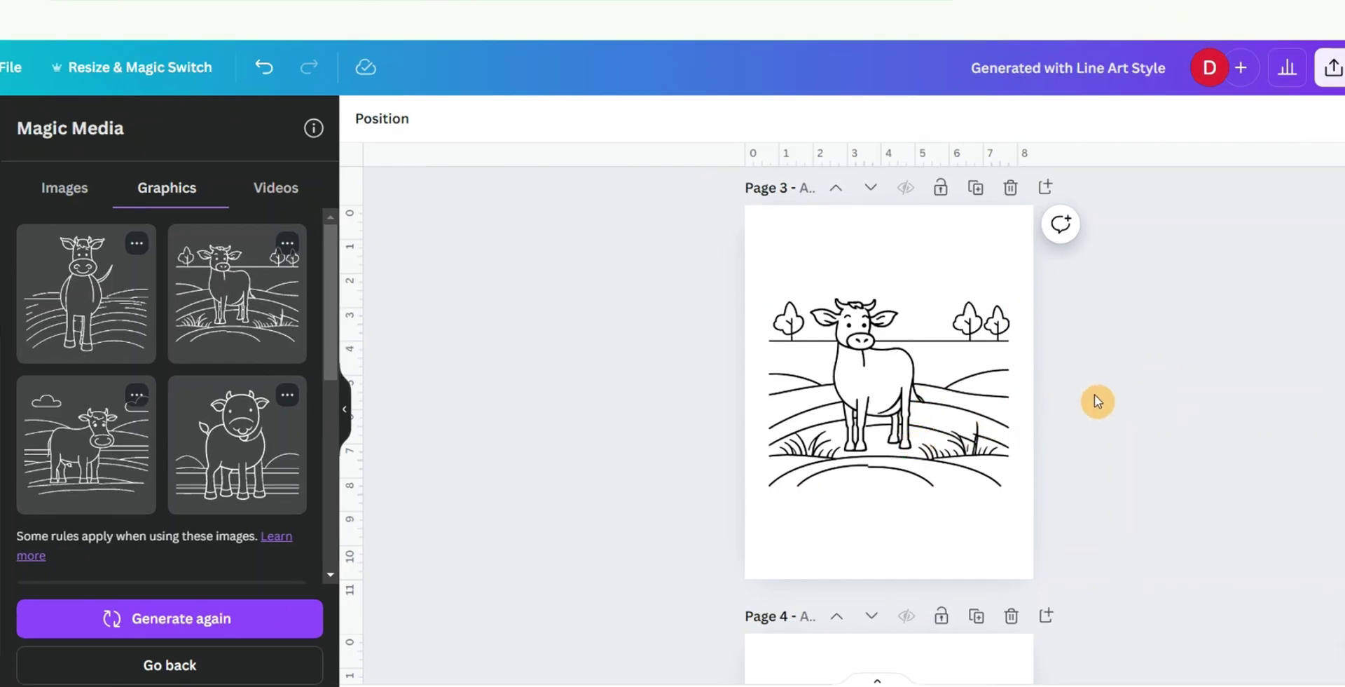
scroll(1100, 390, down, 6)
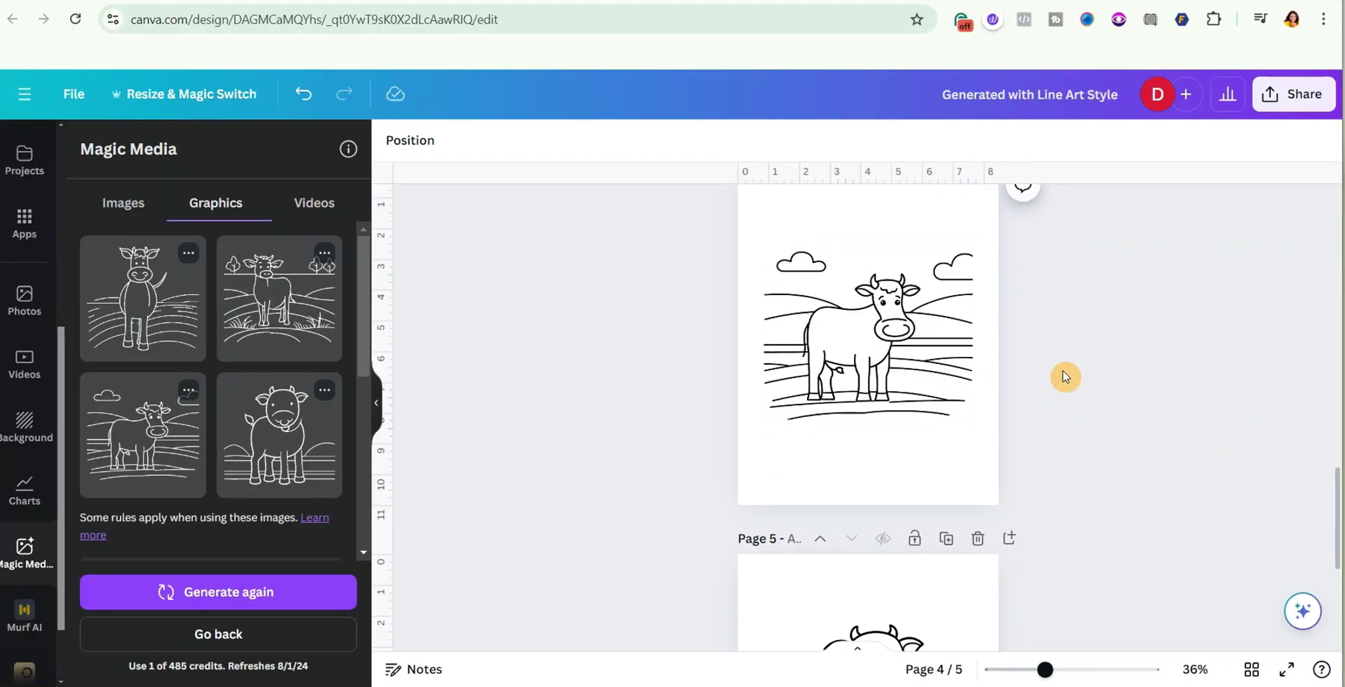
scroll(1106, 392, down, 5)
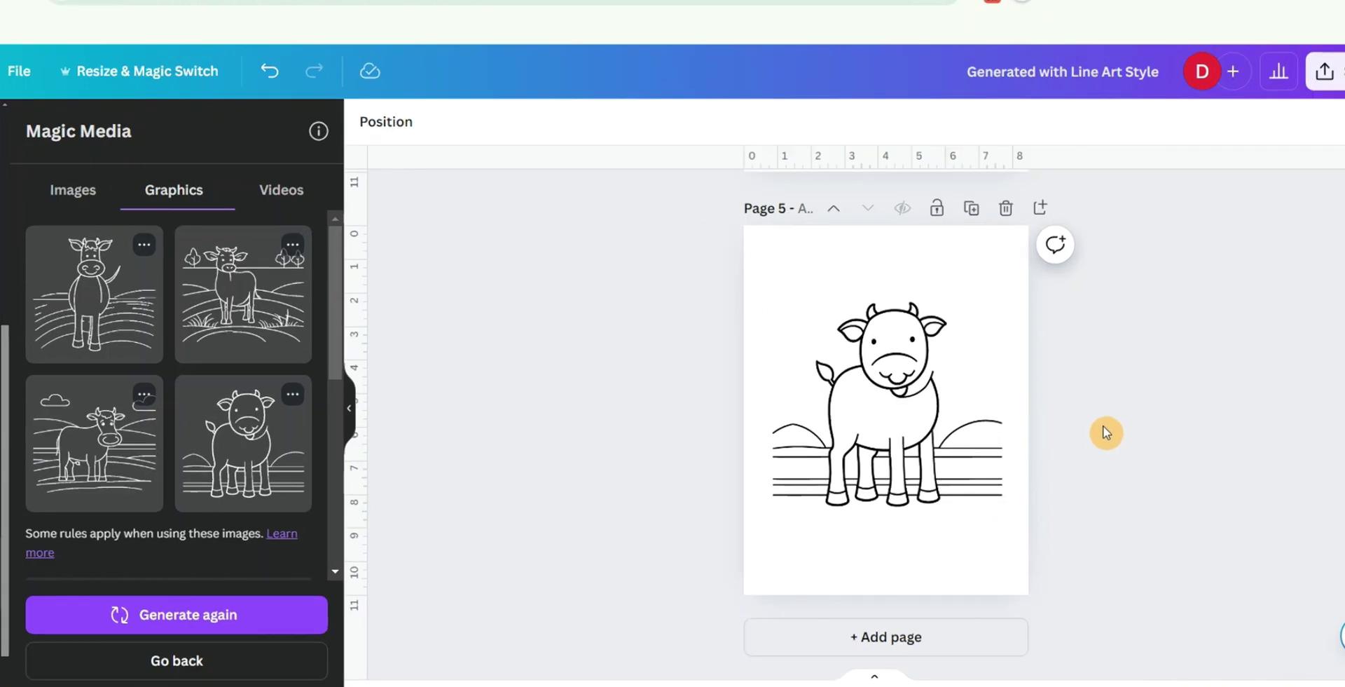
scroll(974, 467, up, 3)
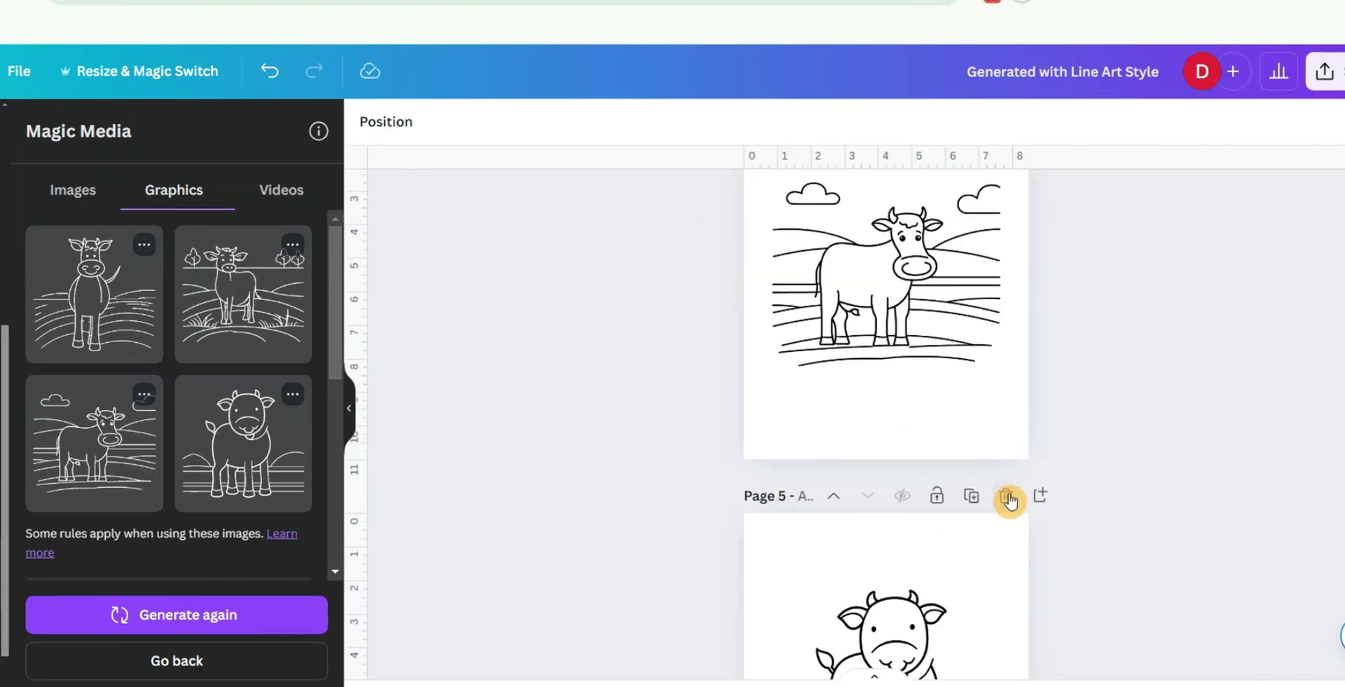
Delete pages 5, 4 and 3
click(1005, 492)
scroll(1117, 400, up, 5)
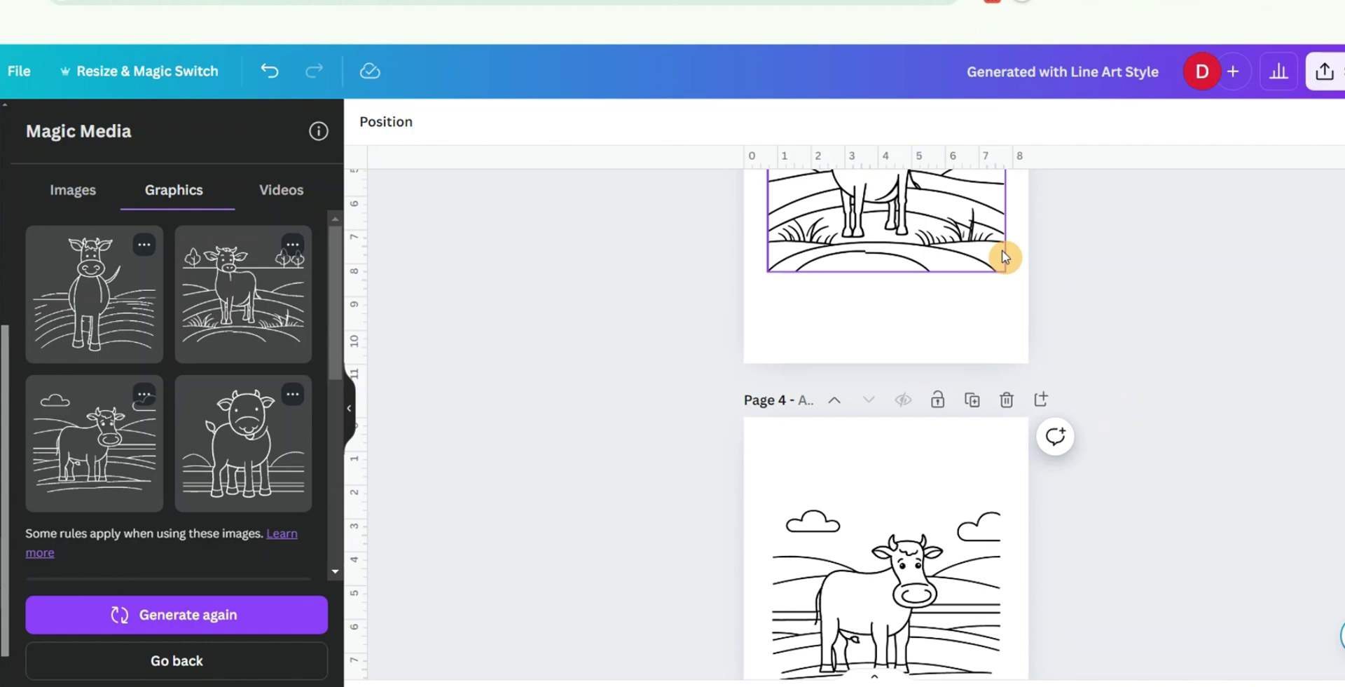
click(1006, 400)
click(1006, 588)
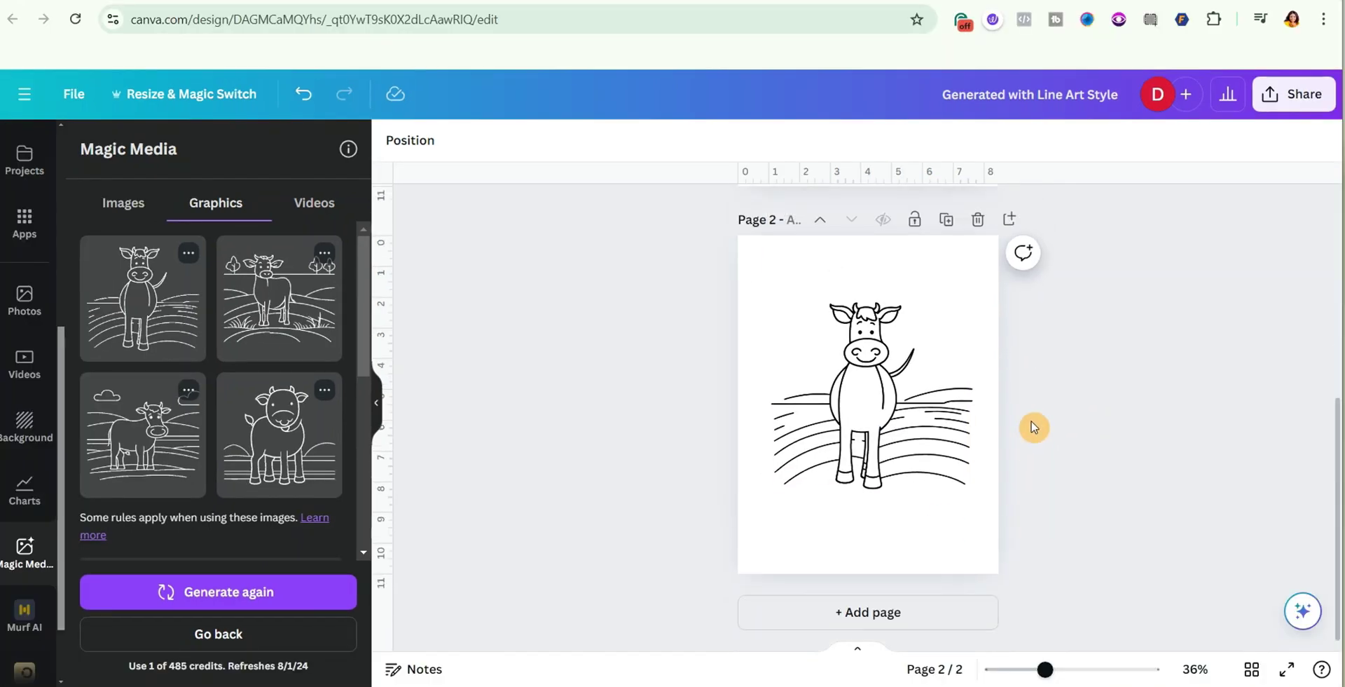
scroll(1033, 427, up, 4)
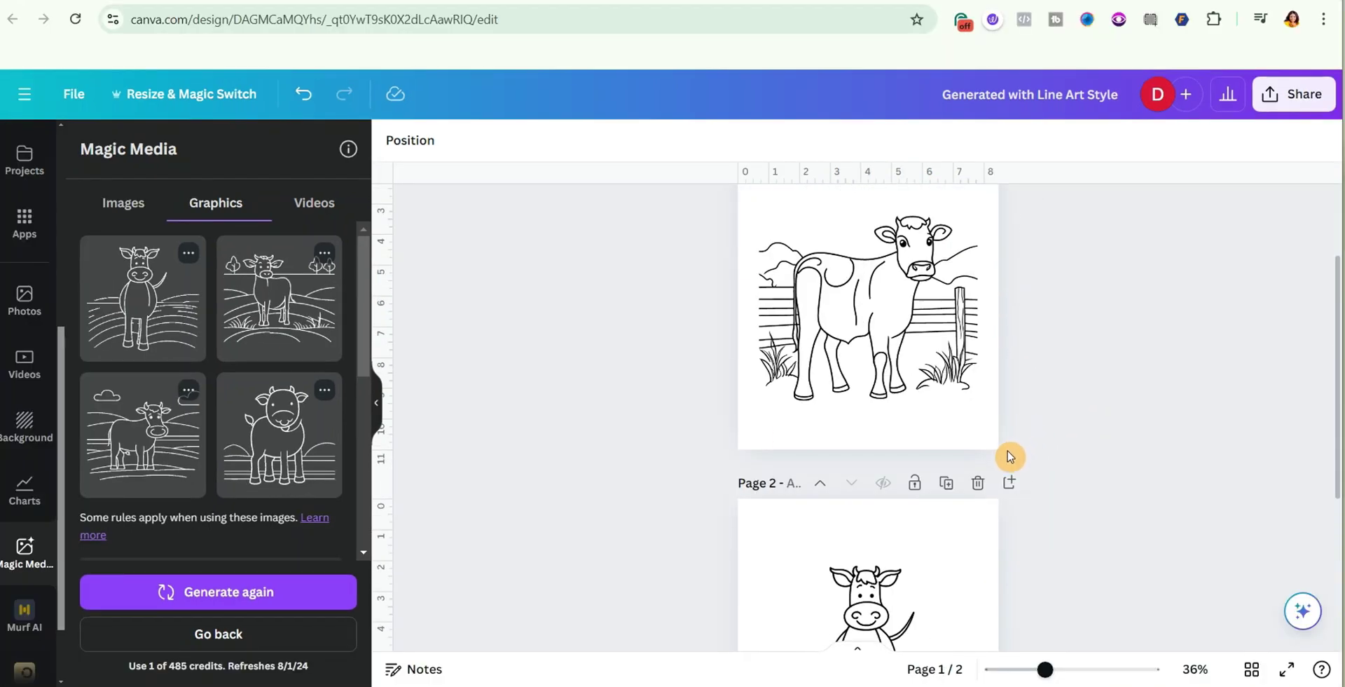
Clear page 2 and pick the Sketch style from all styles
click(978, 480)
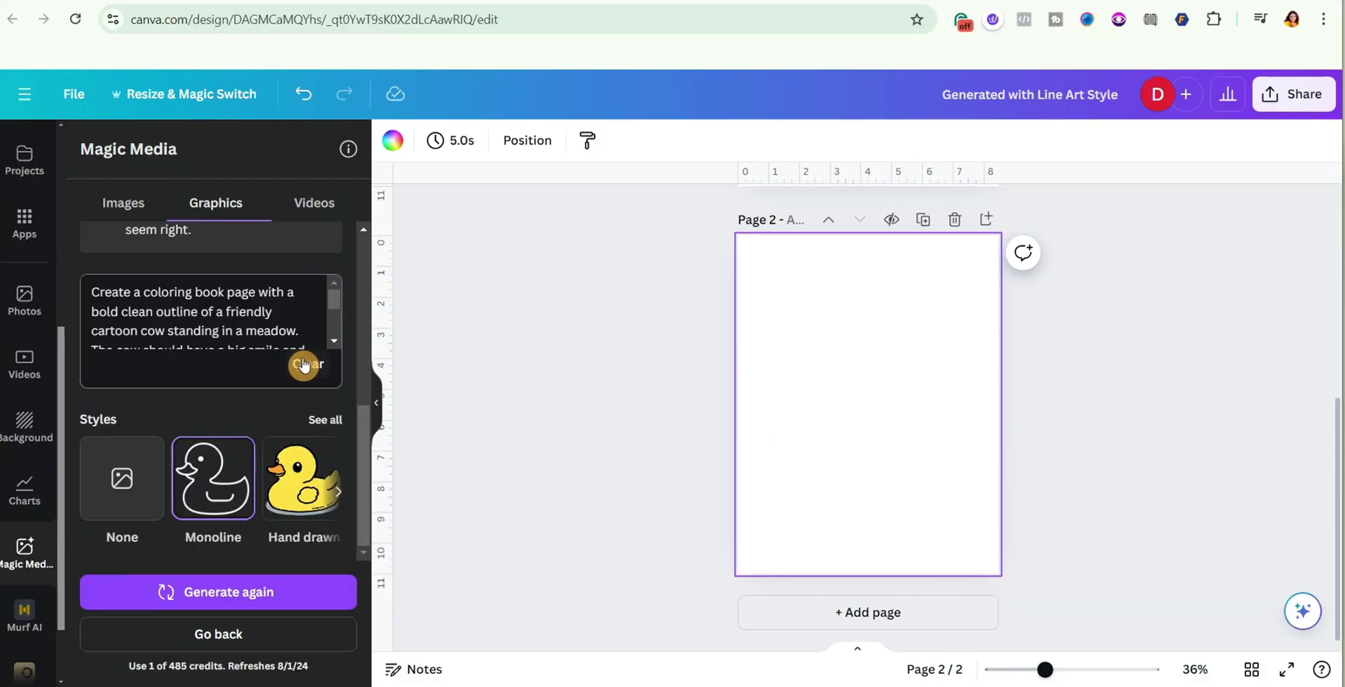
click(315, 429)
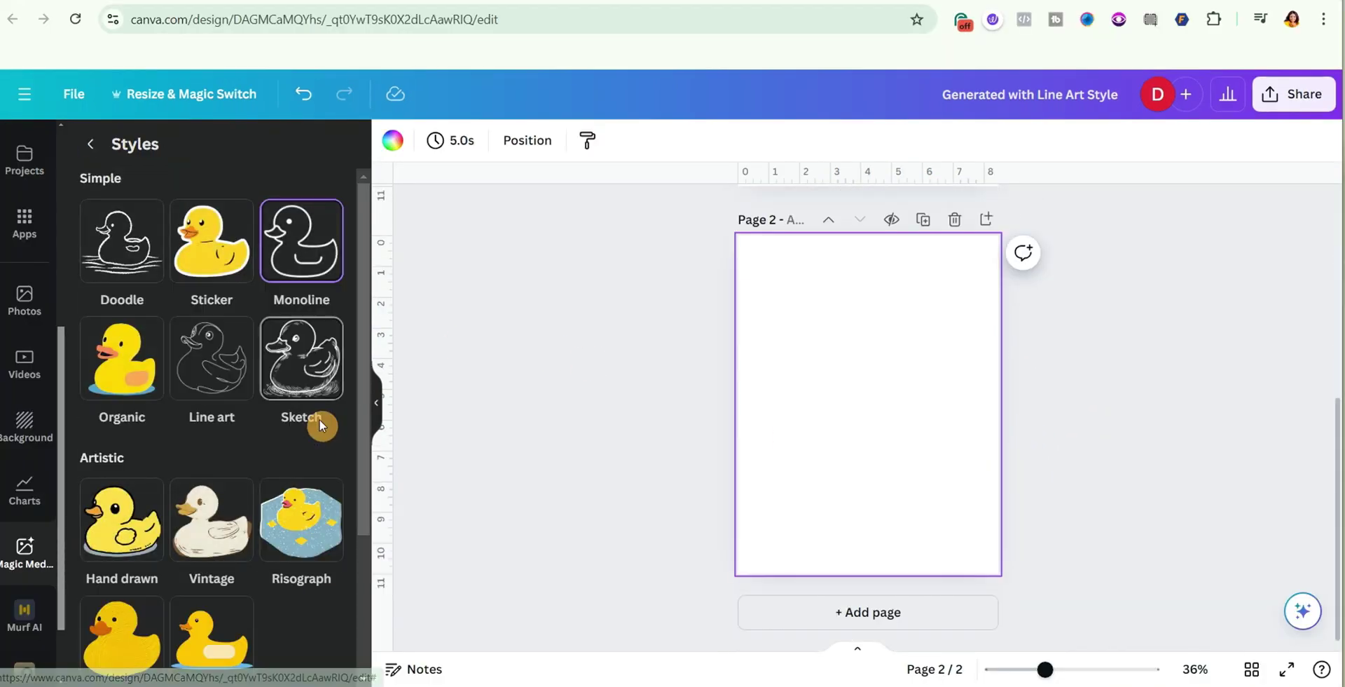
click(307, 358)
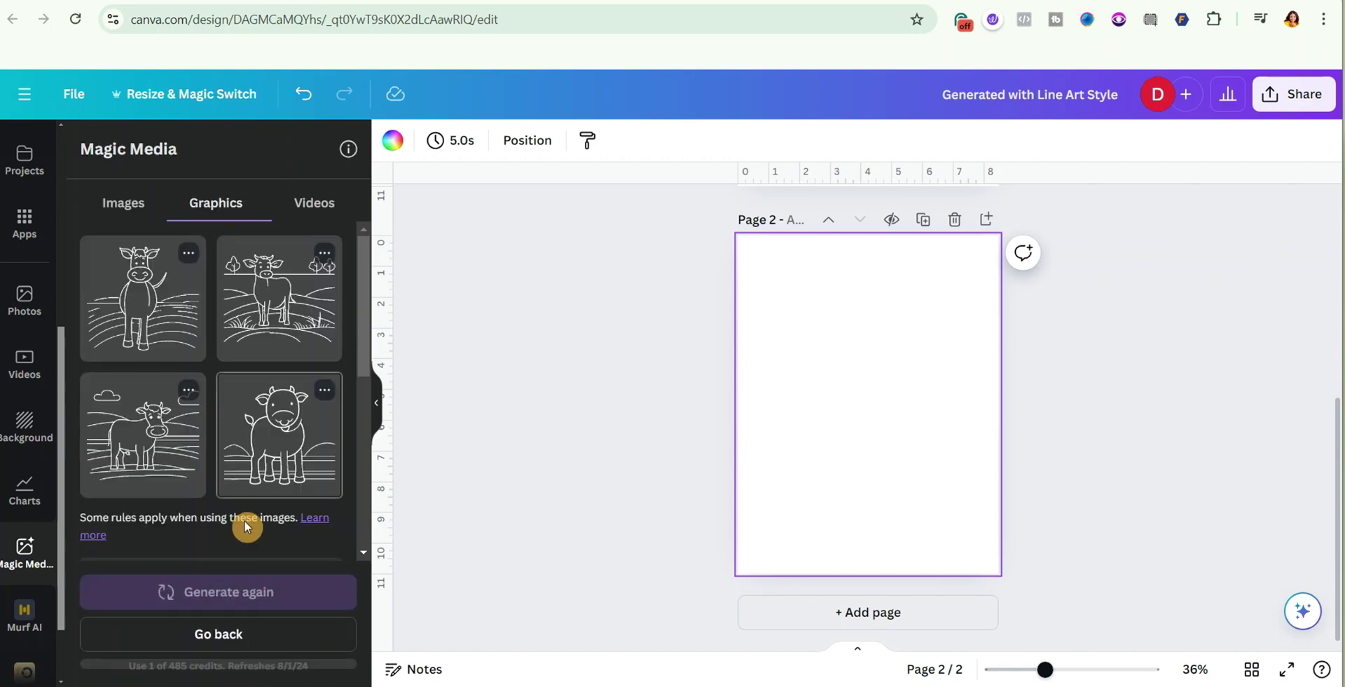
Regenerate the cow graphics in Sketch style and check the cow-and-barn drawing on page 2
scroll(303, 503, down, 3)
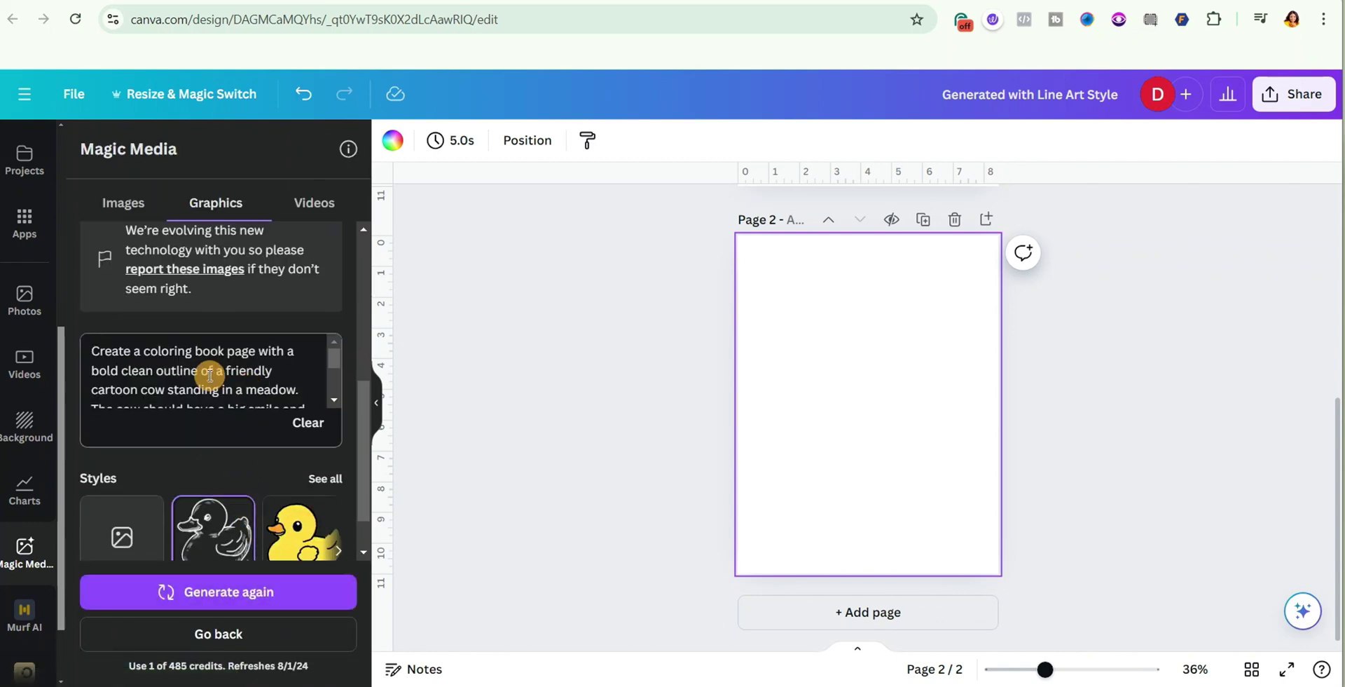
scroll(210, 372, down, 3)
scroll(211, 372, up, 5)
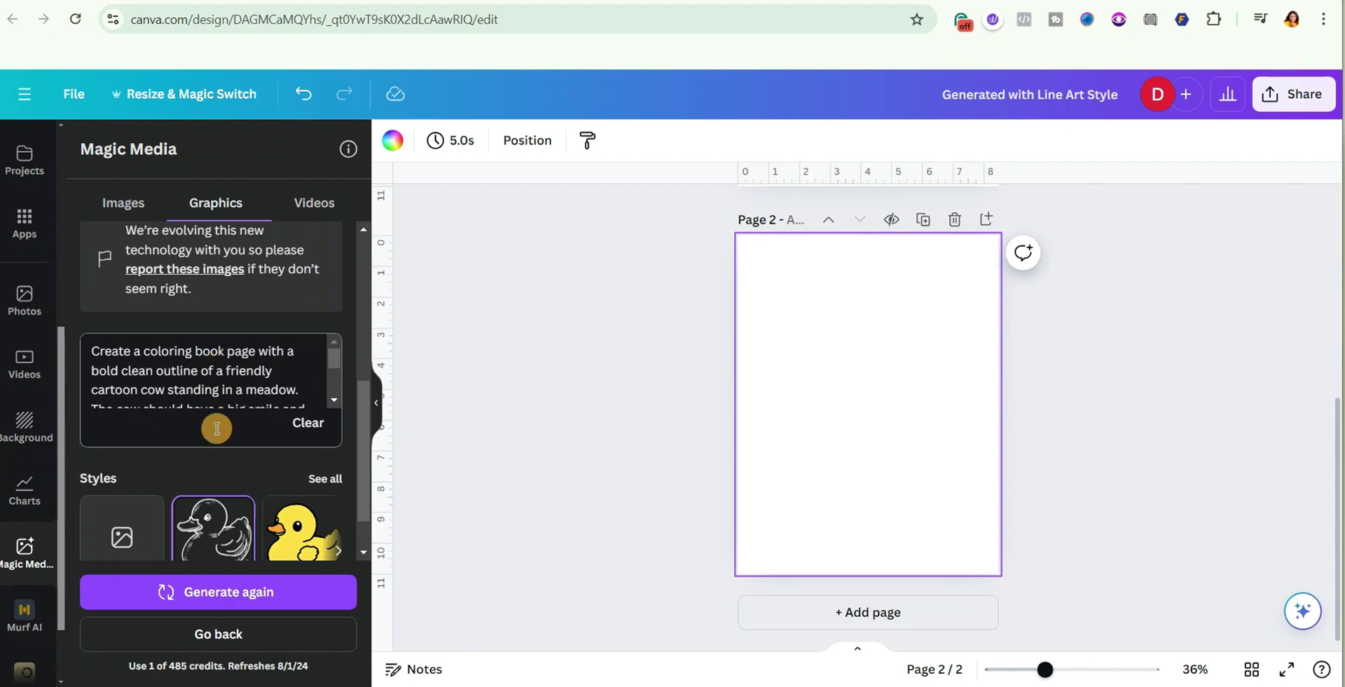
scroll(254, 495, down, 1)
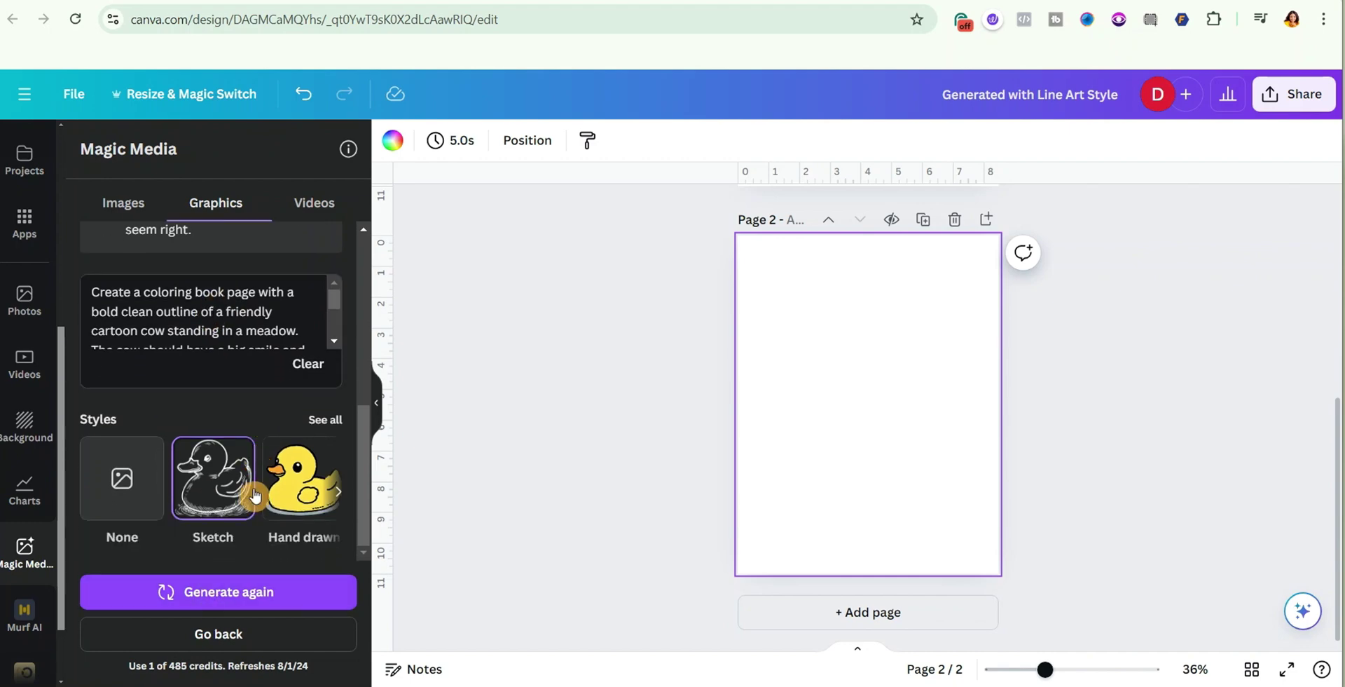
click(223, 596)
click(446, 328)
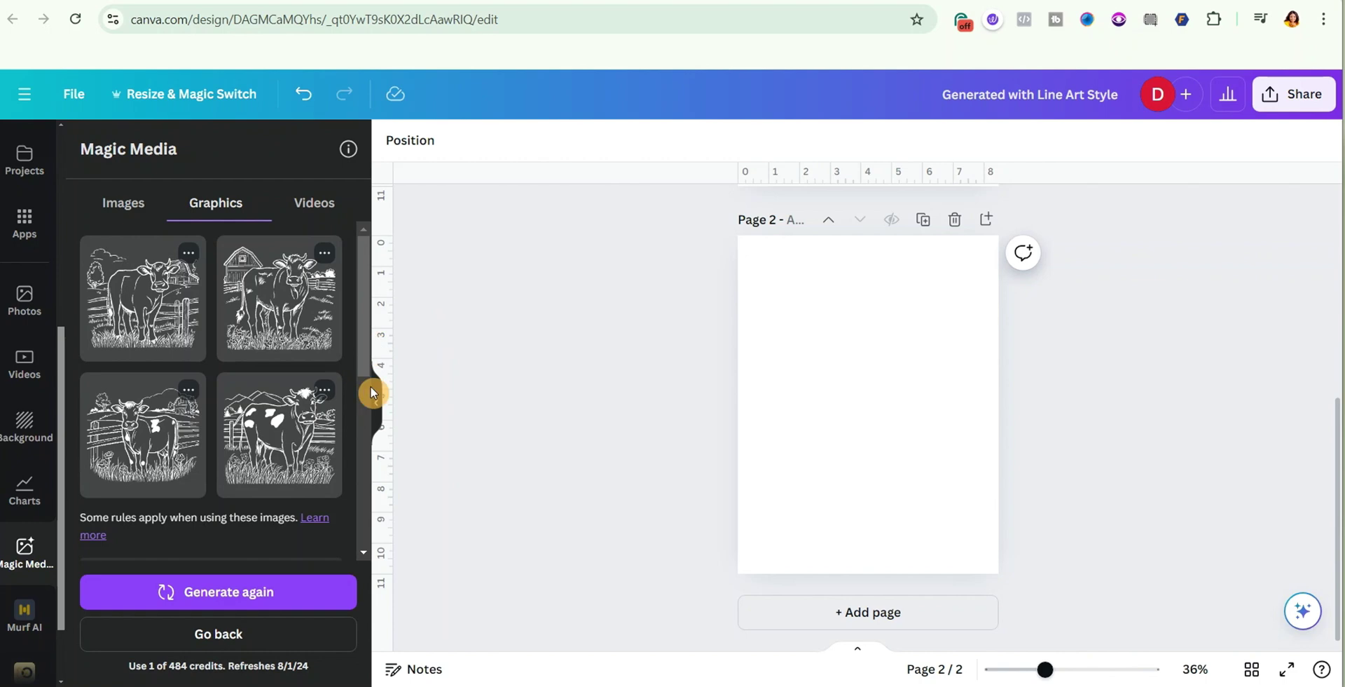
scroll(365, 392, down, 5)
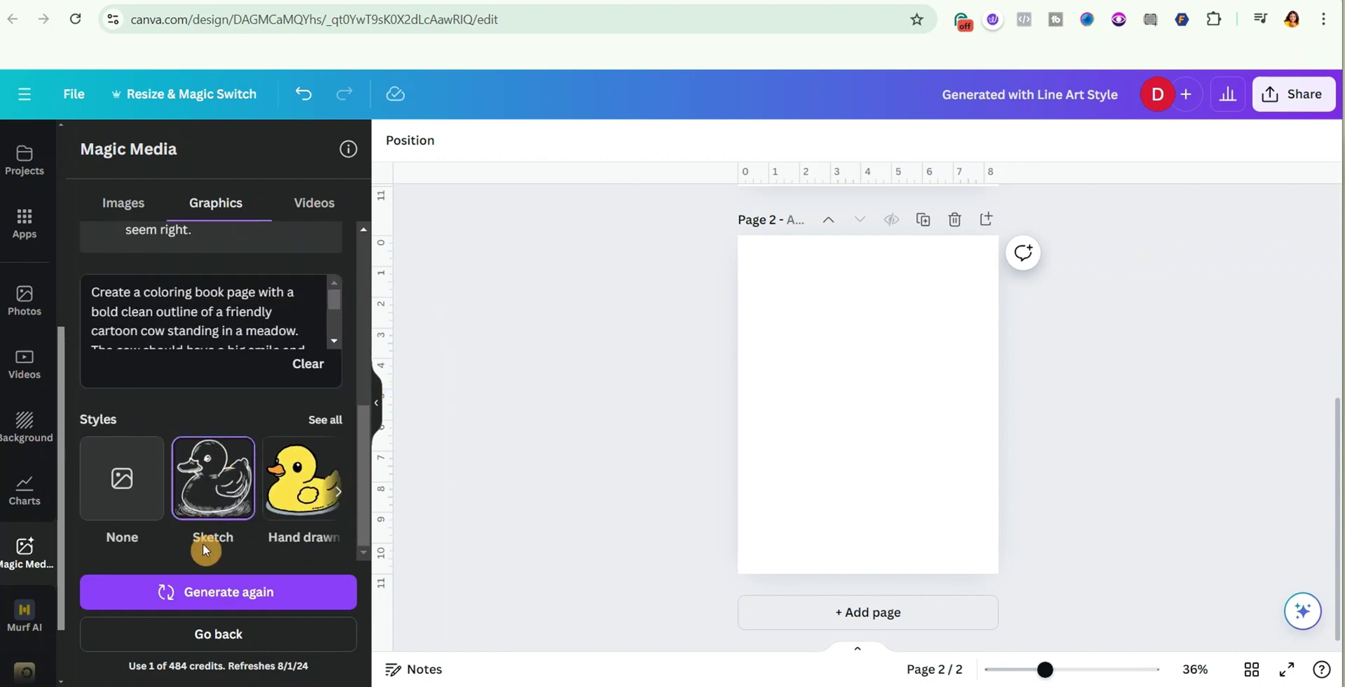
scroll(365, 363, up, 5)
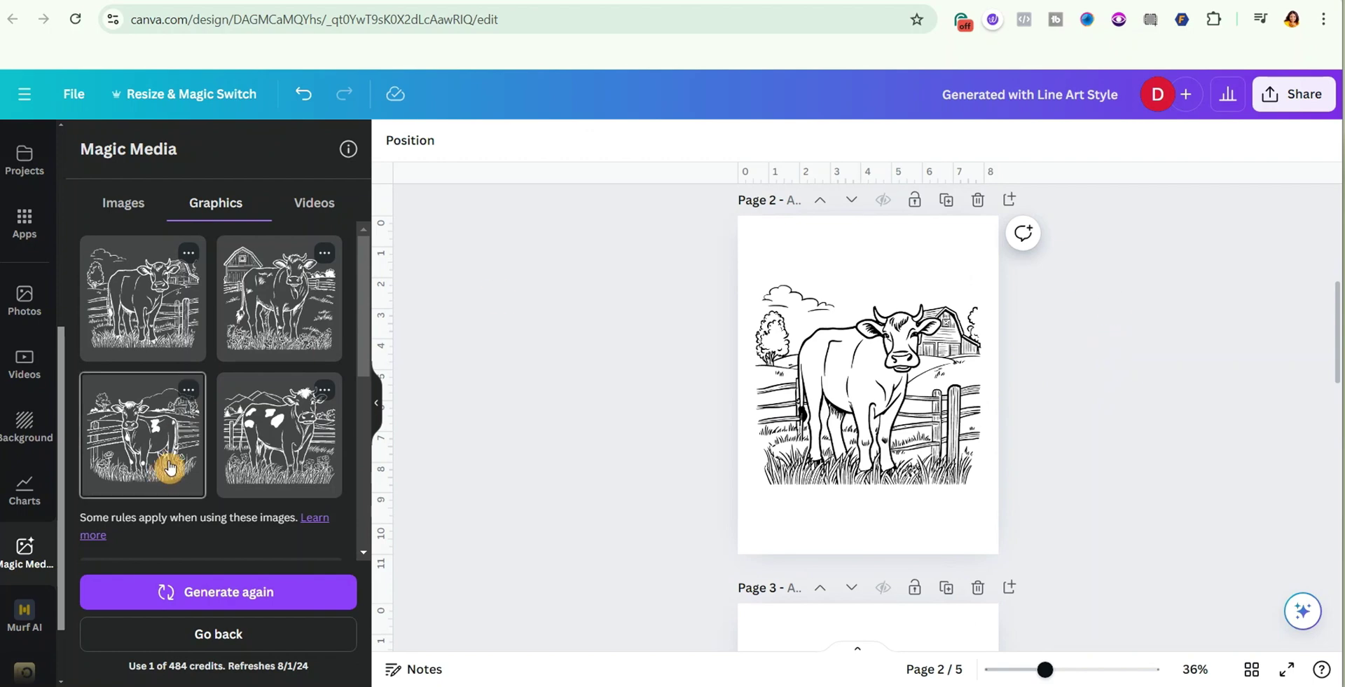
Scroll through the pages and zoom to 55% to review the Sketch-style cow drawing
scroll(288, 469, down, 10)
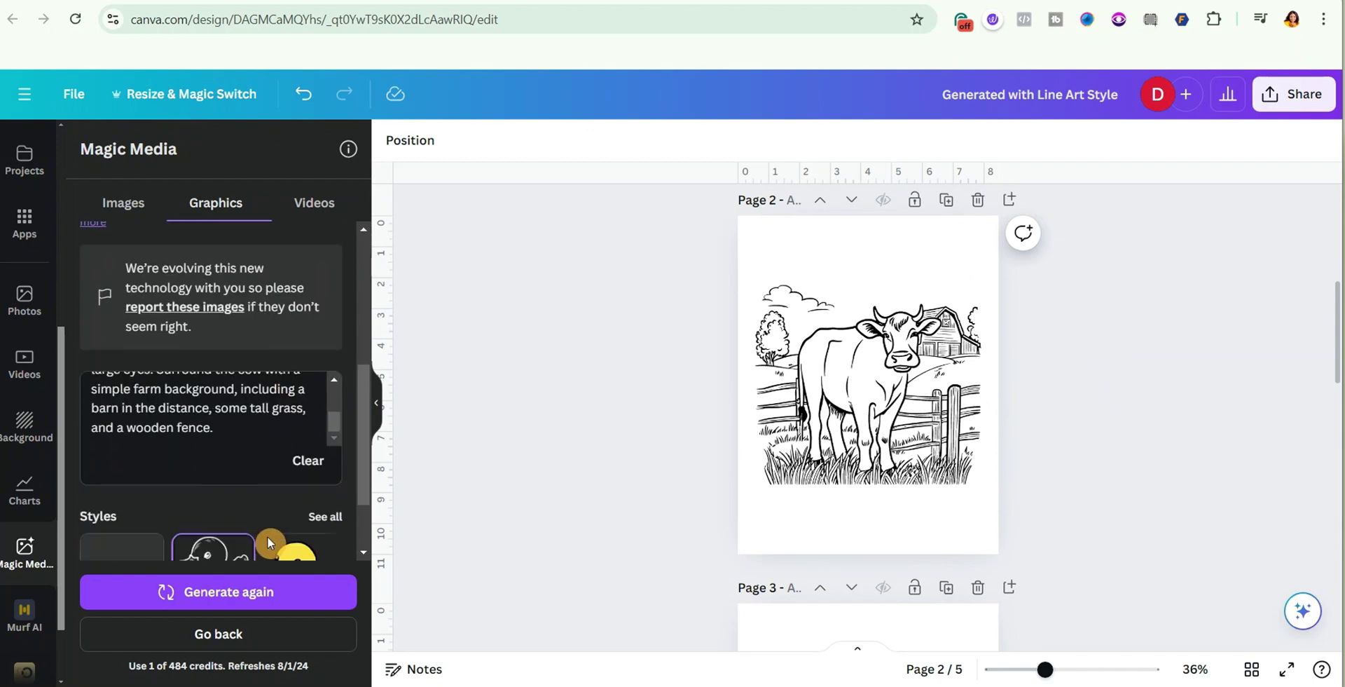
scroll(267, 535, down, 2)
click(1064, 669)
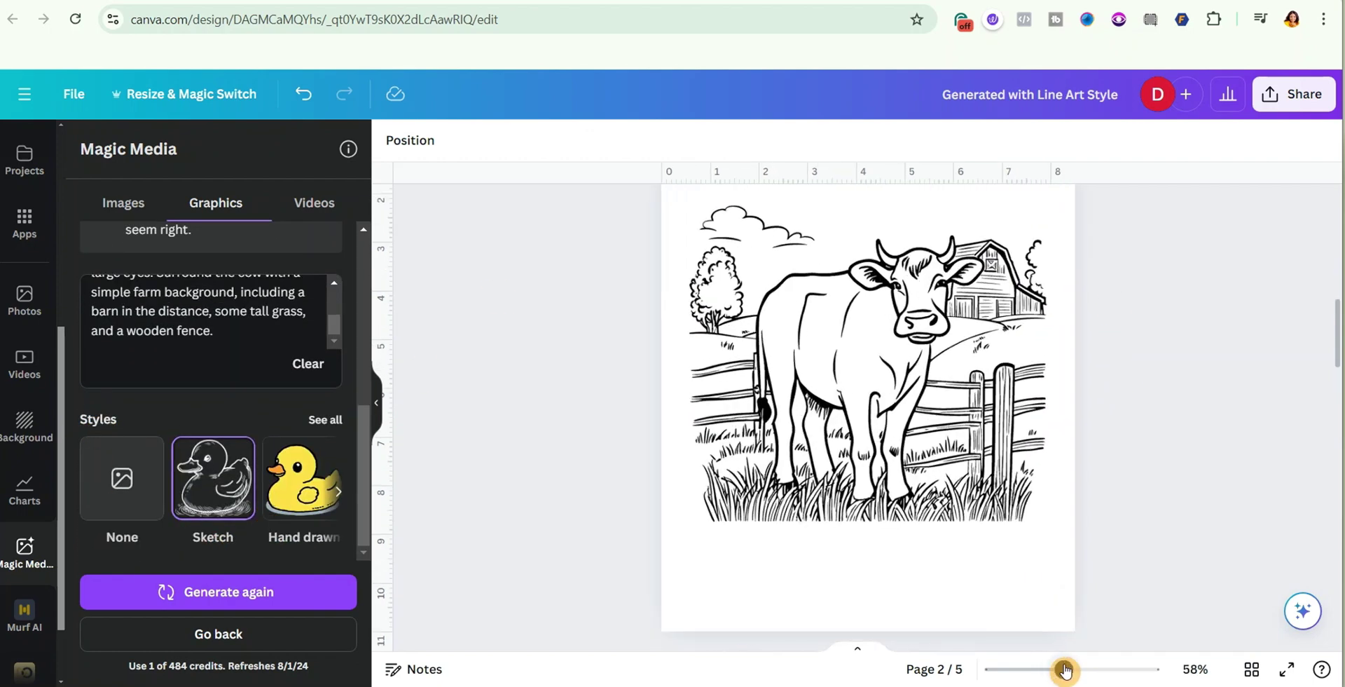
drag(1065, 669, 1063, 669)
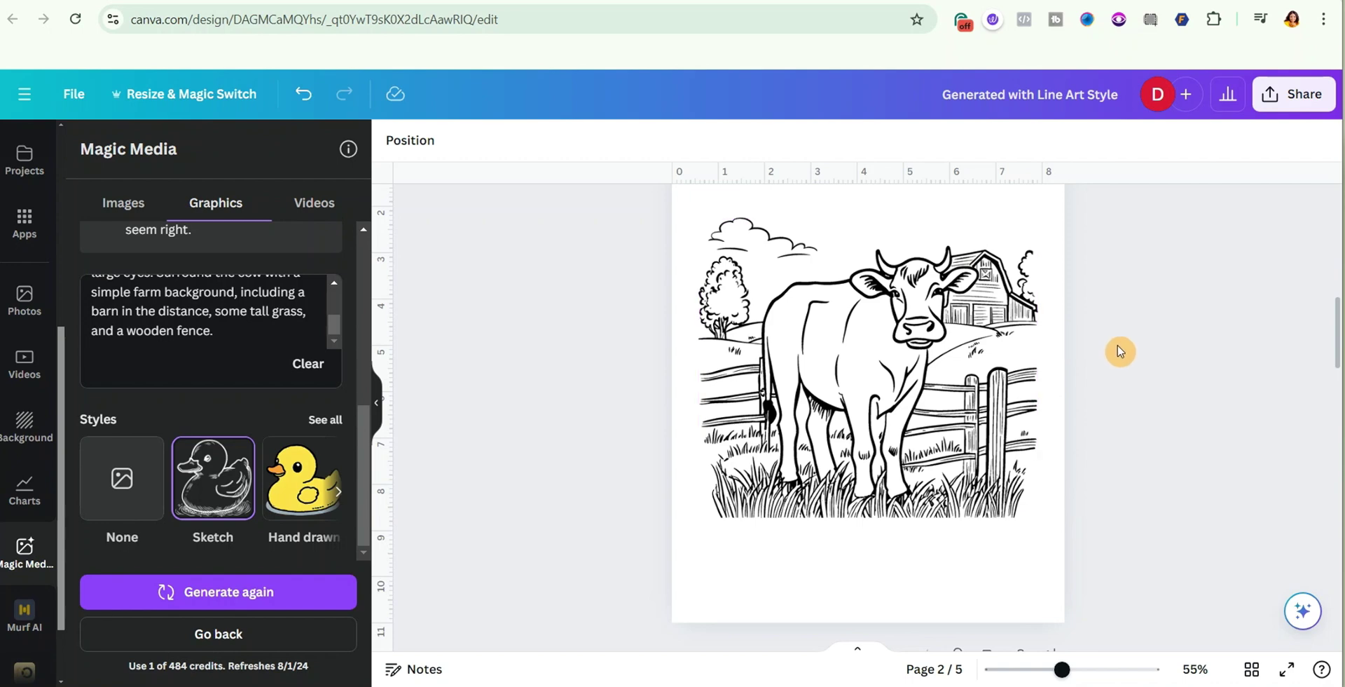
scroll(1114, 343, down, 6)
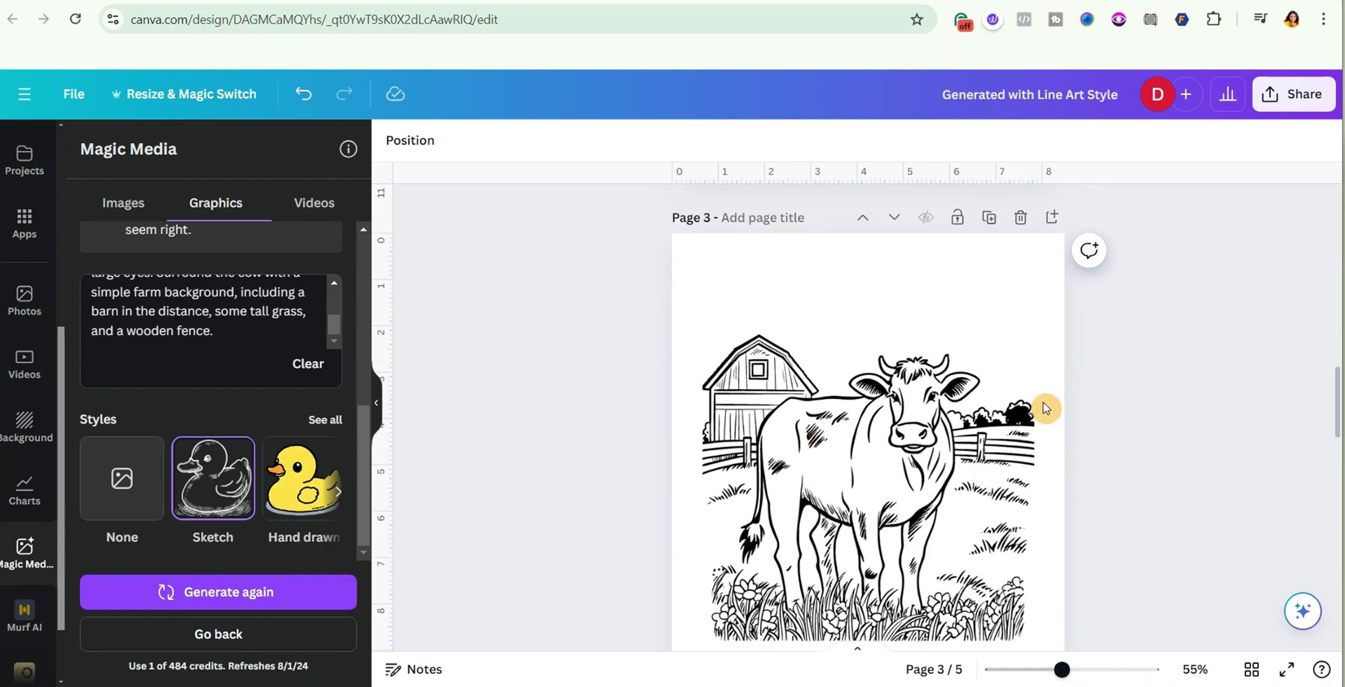
scroll(1132, 363, up, 10)
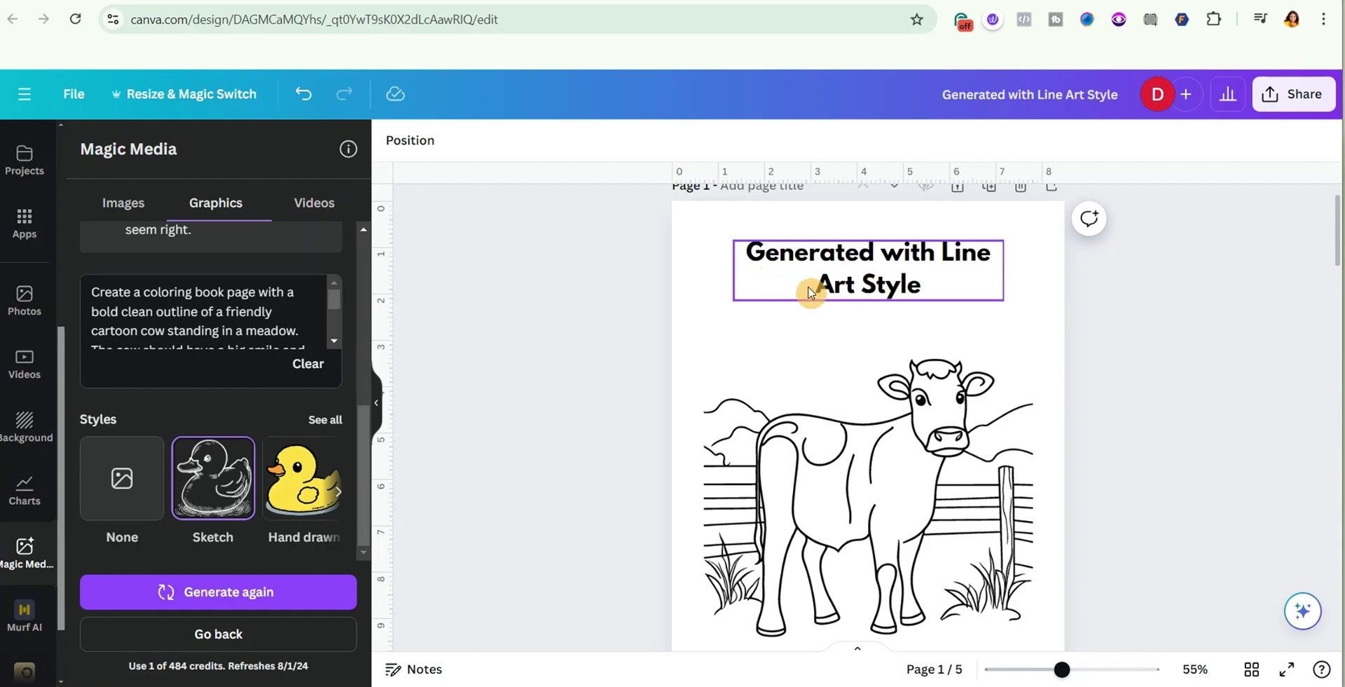
scroll(1061, 415, down, 5)
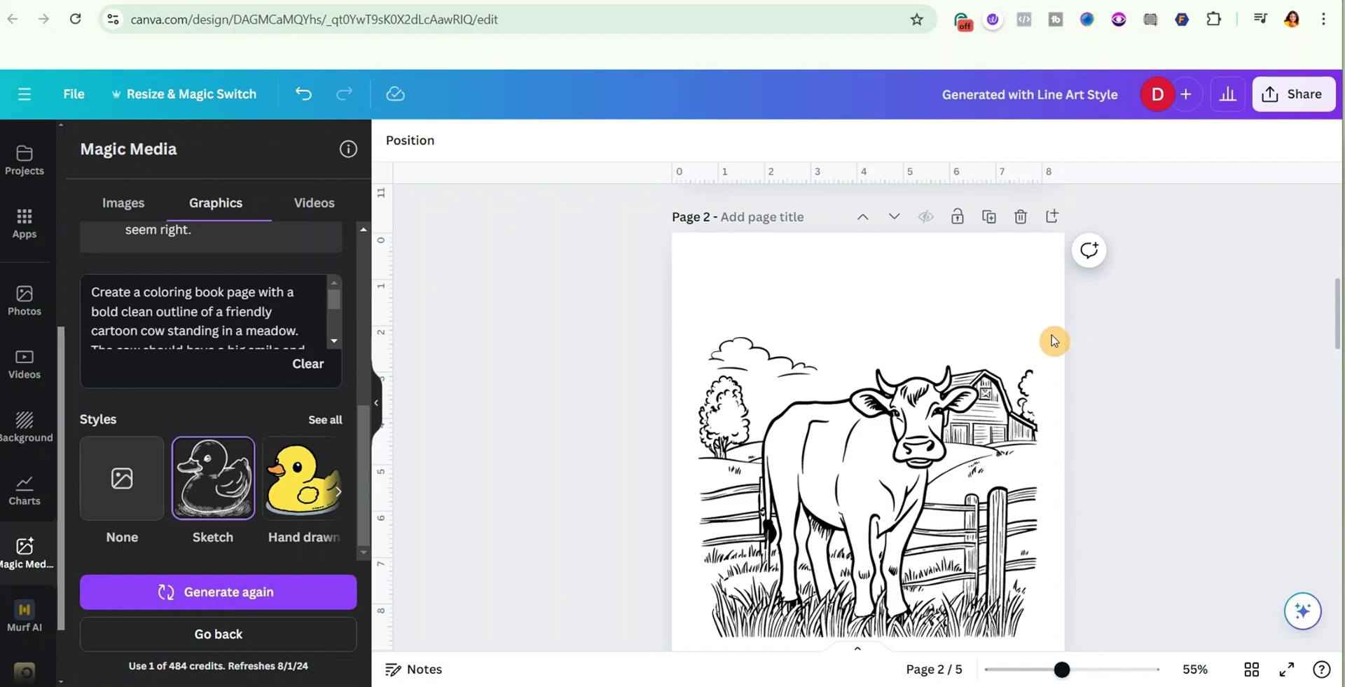
scroll(1061, 352, down, 8)
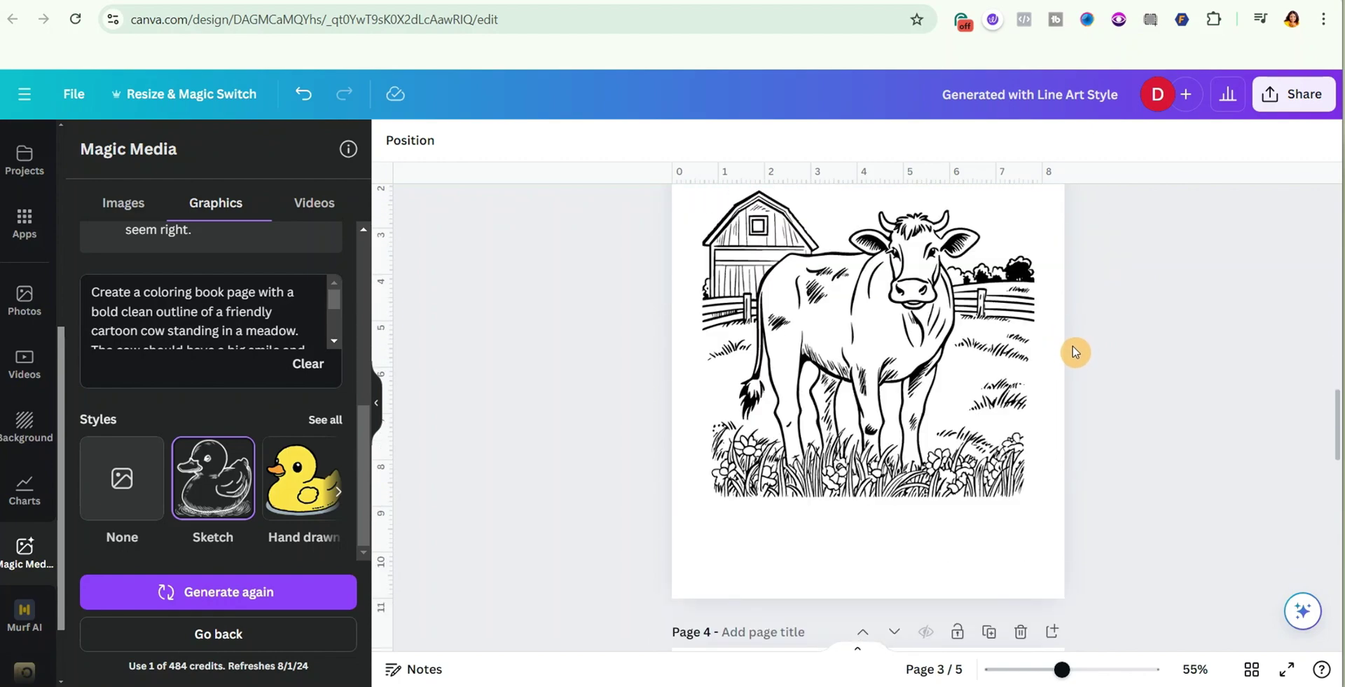
scroll(1067, 351, up, 2)
scroll(1059, 344, down, 2)
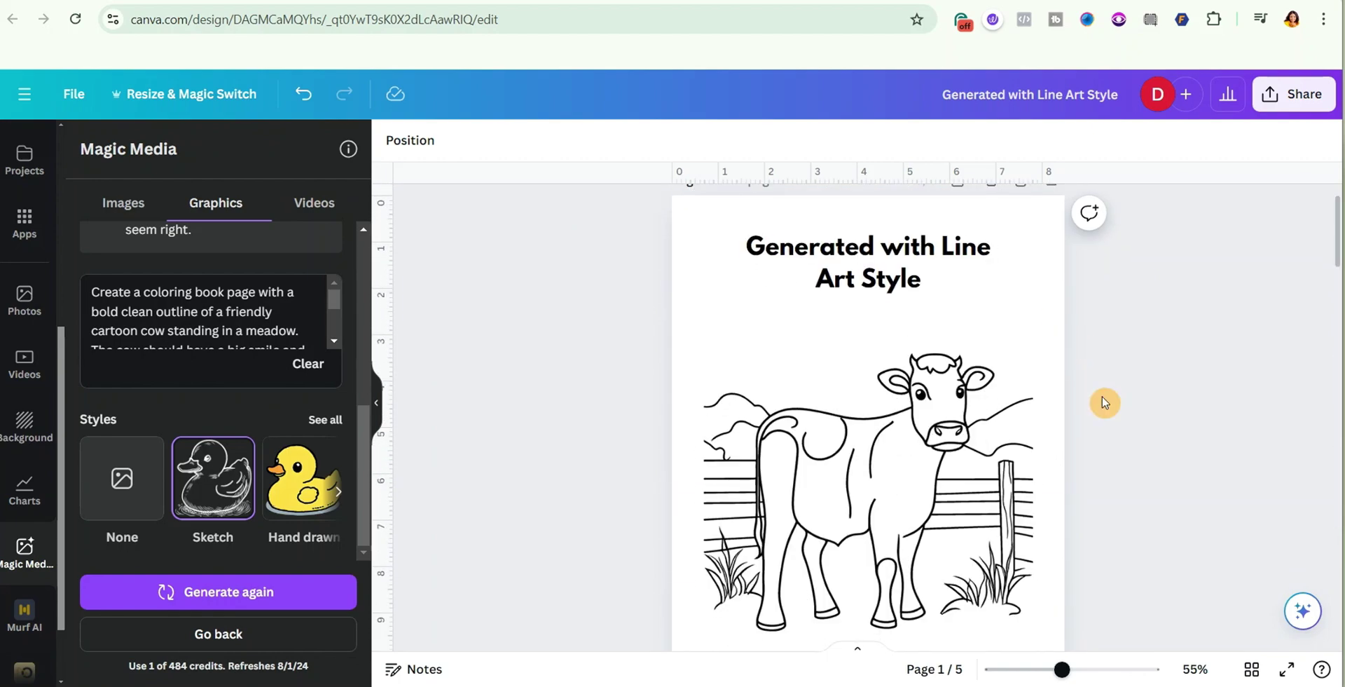
scroll(1079, 390, down, 1)
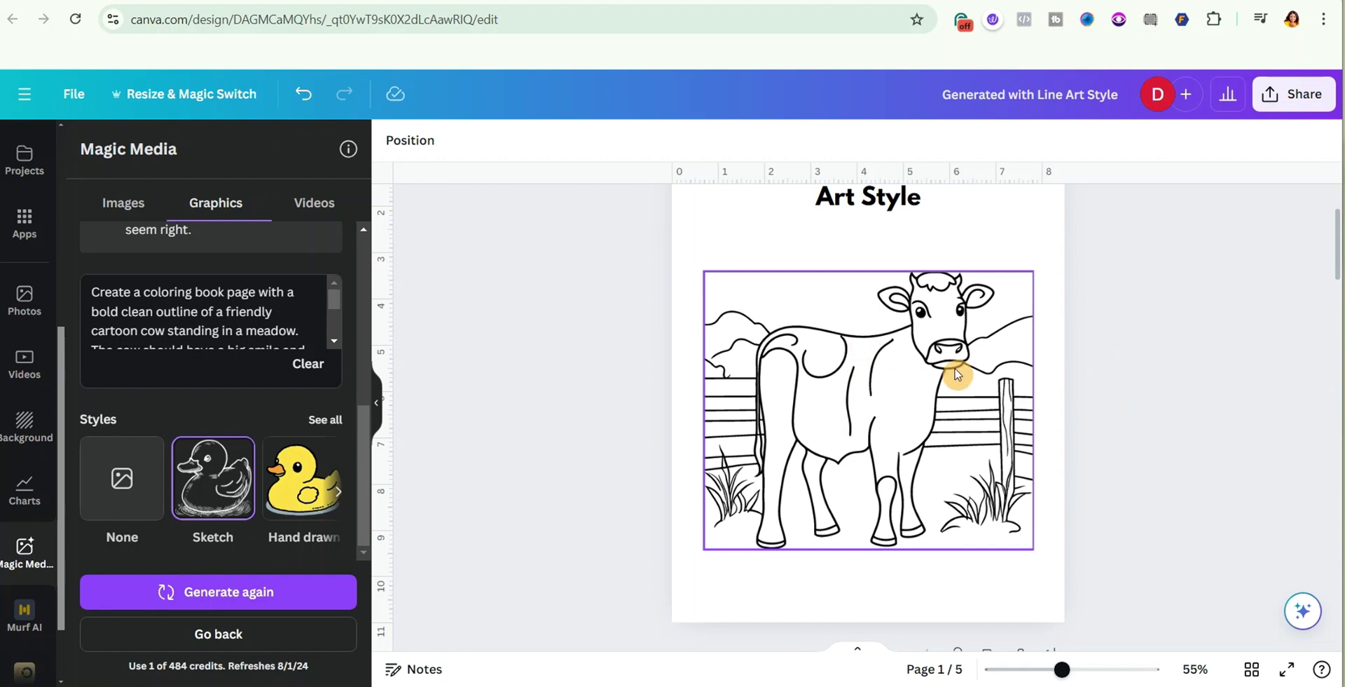
scroll(995, 350, up, 3)
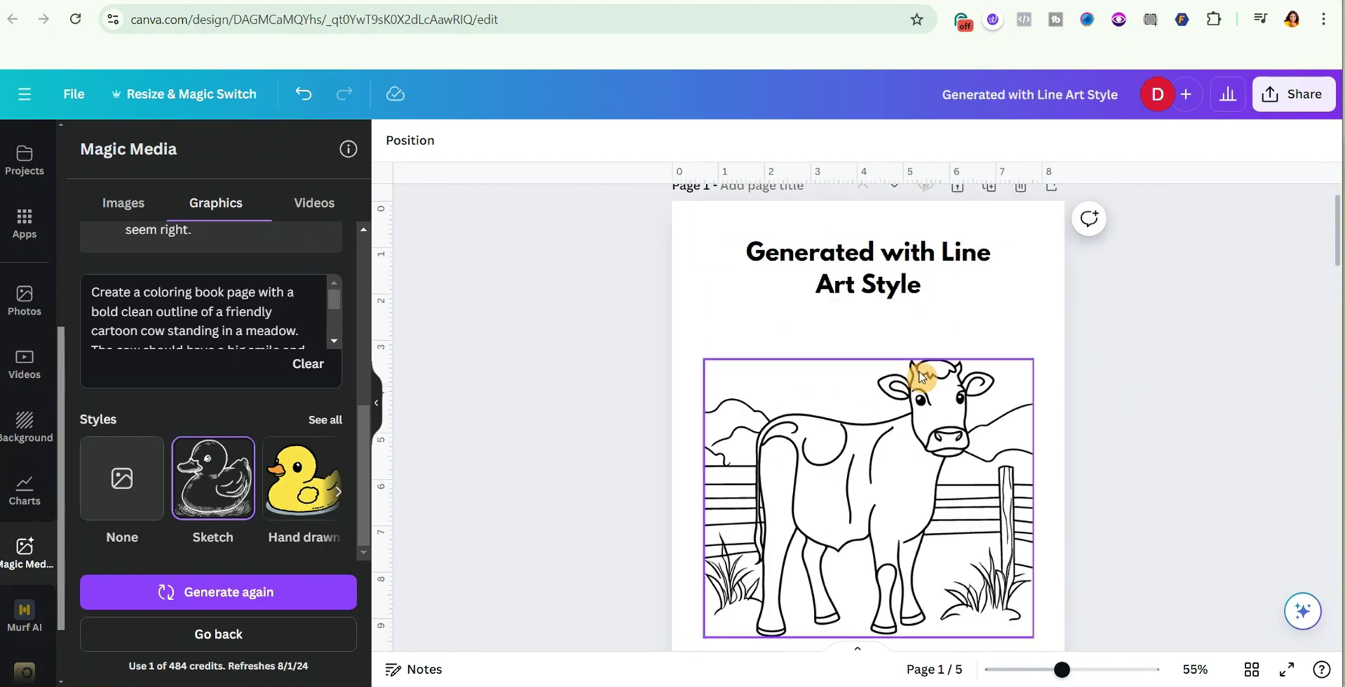
scroll(1035, 420, down, 6)
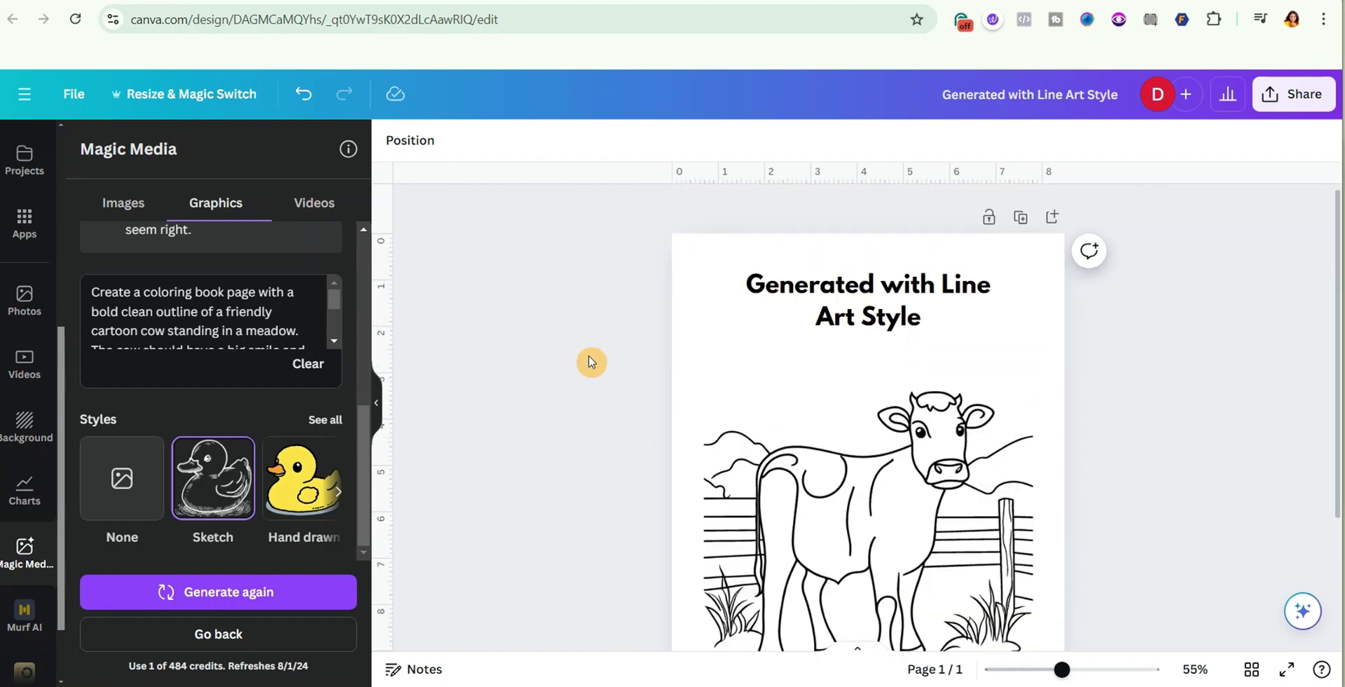
Select the Chicken prompt in ChatGPT and clear the cow description from Magic Media
scroll(589, 361, down, 3)
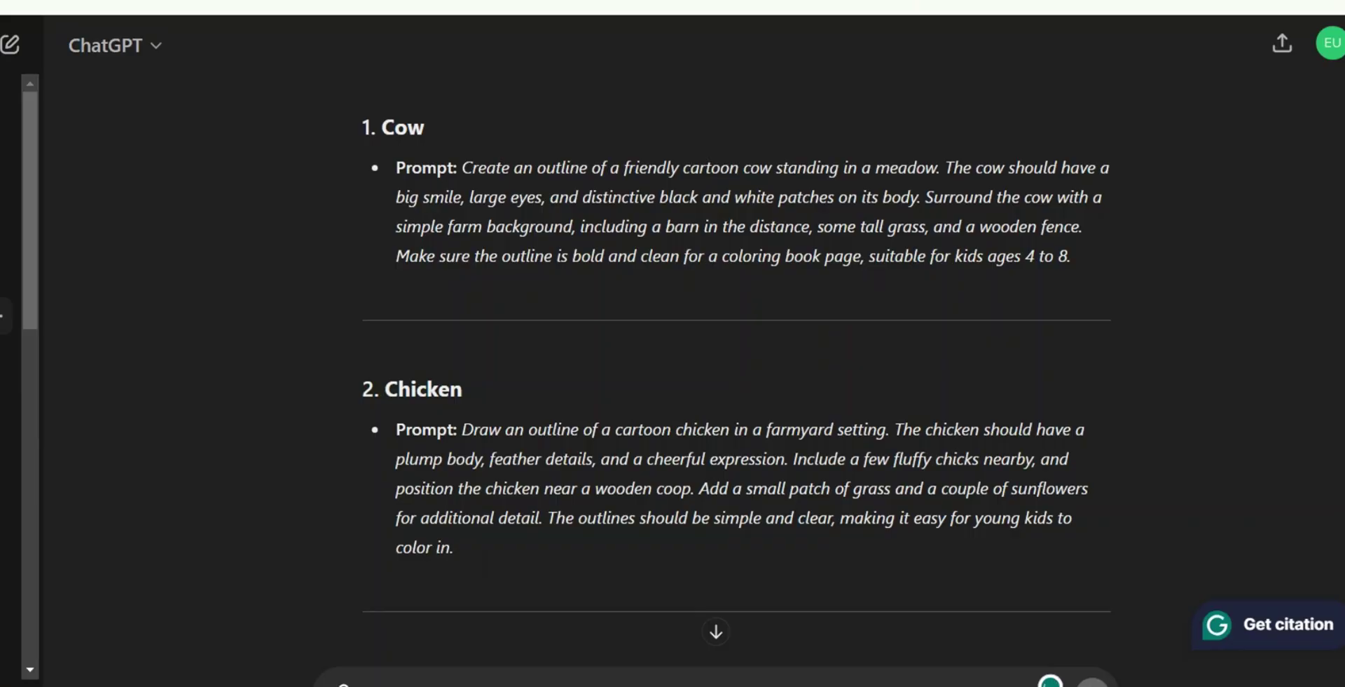
scroll(351, 384, down, 3)
scroll(432, 290, up, 6)
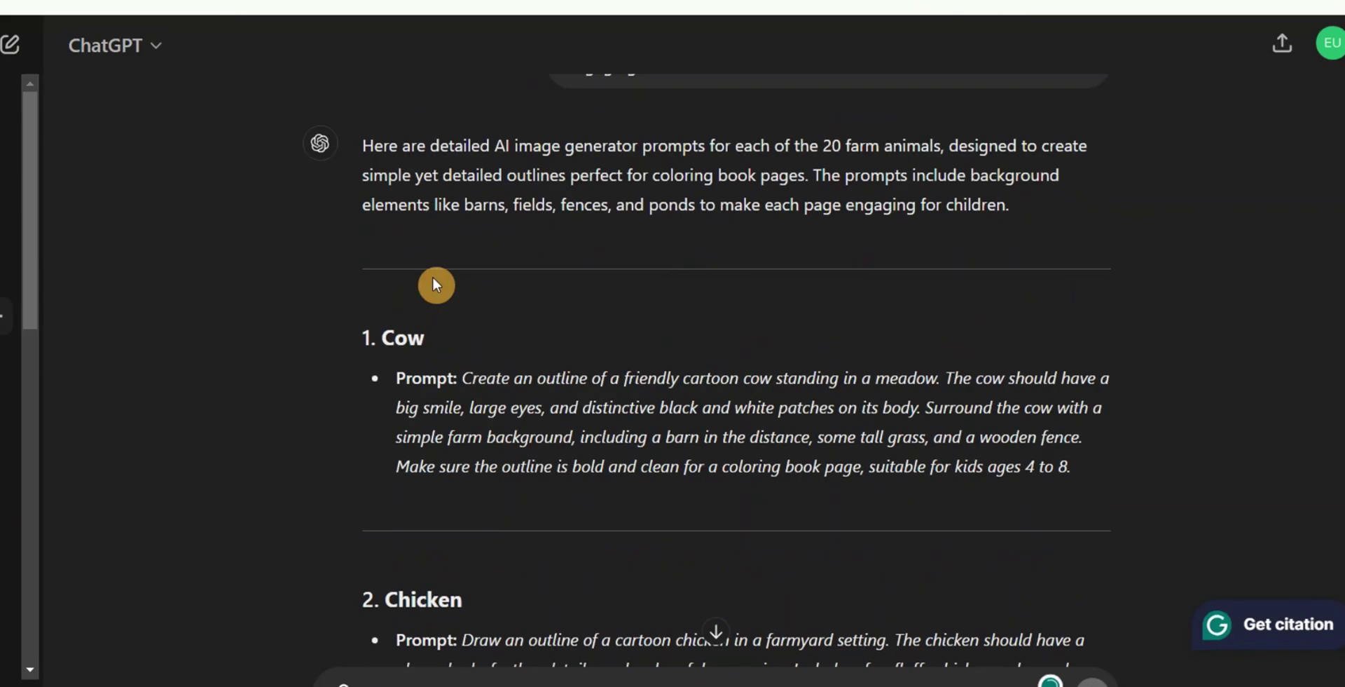
scroll(432, 281, down, 6)
scroll(432, 294, up, 2)
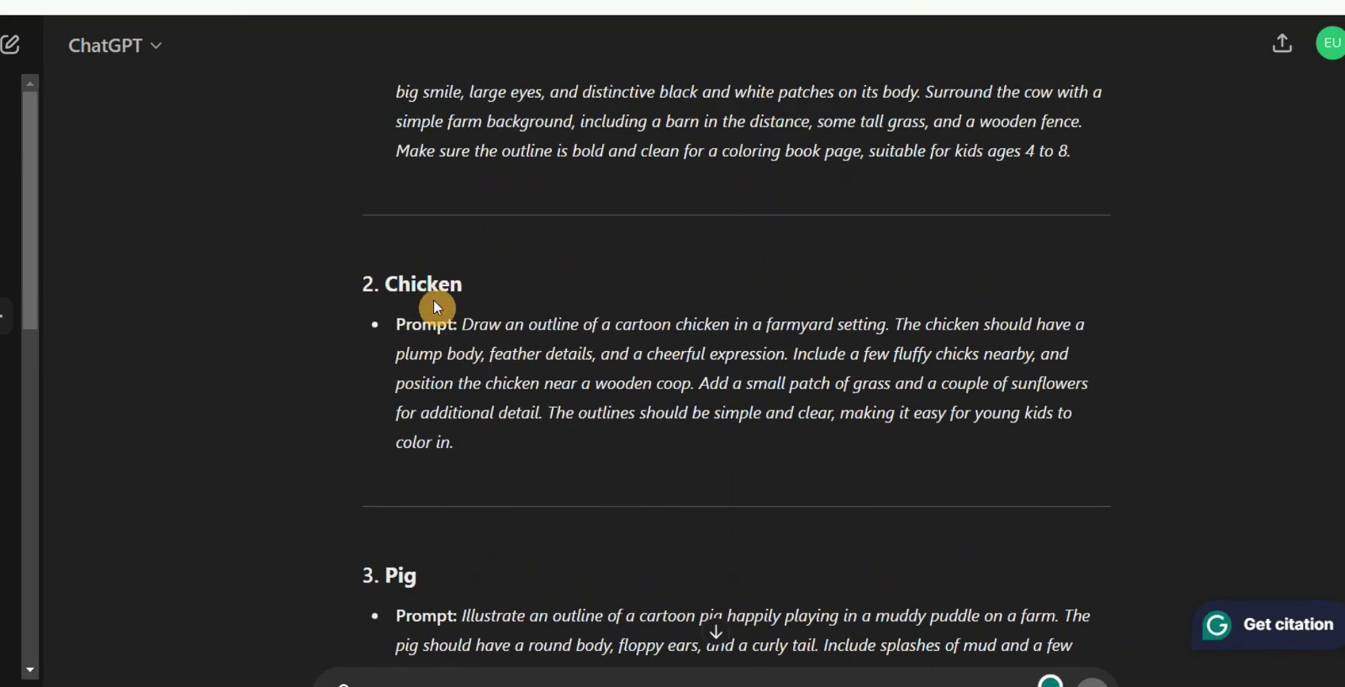
mouse_move(466, 320)
mouse_down()
mouse_move(472, 387)
mouse_move(454, 442)
mouse_up()
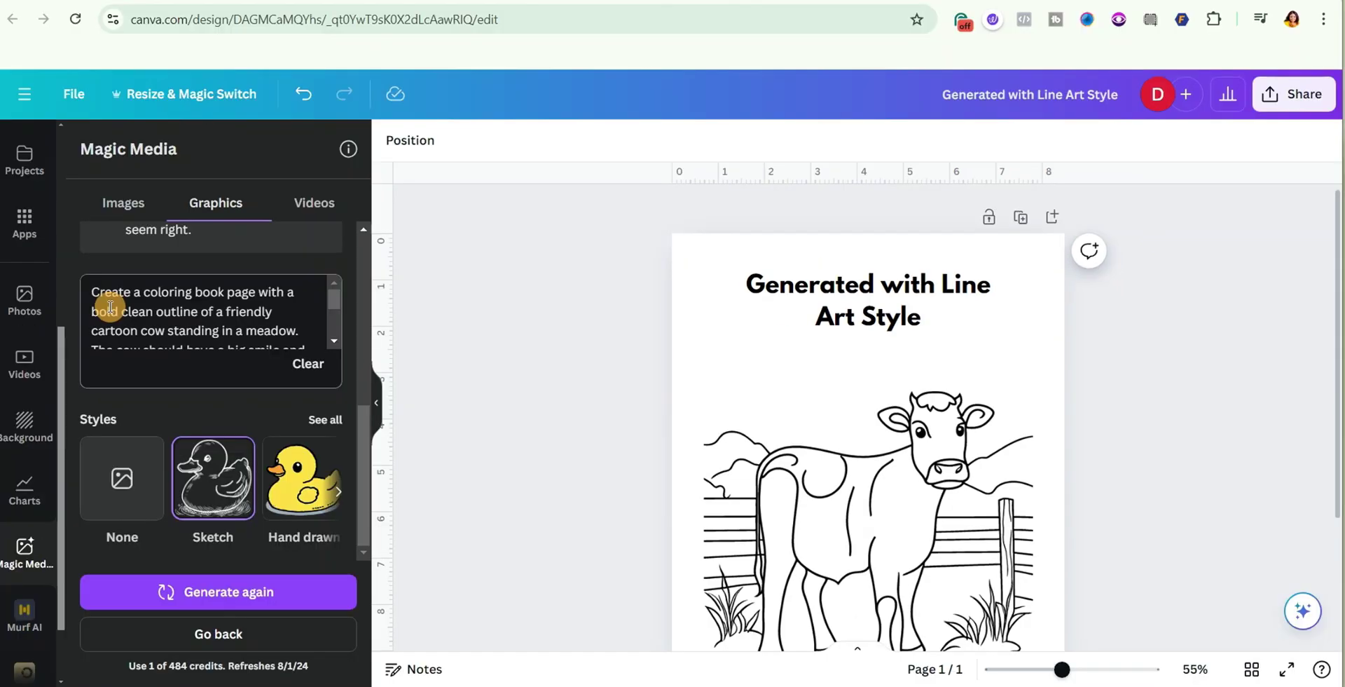
click(301, 372)
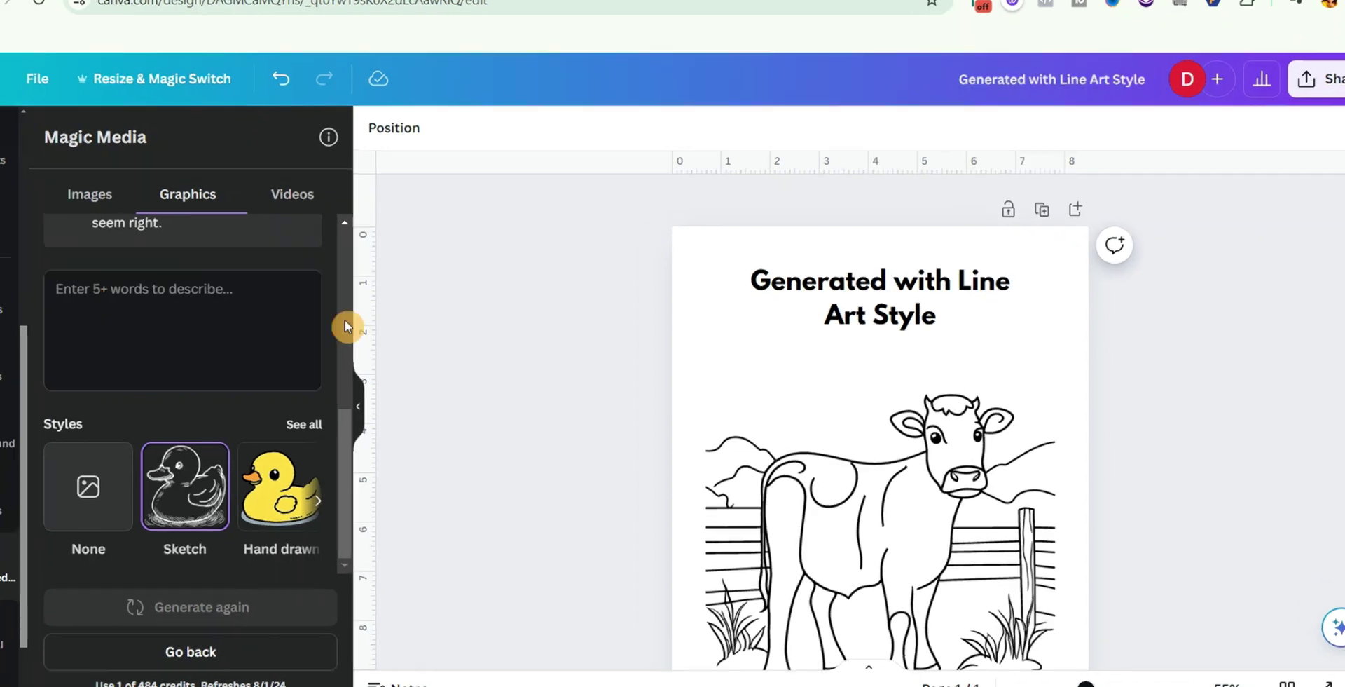
Paste the Chicken prompt into Magic Media and generate Sketch-style chicken graphics
key(ctrl+v)
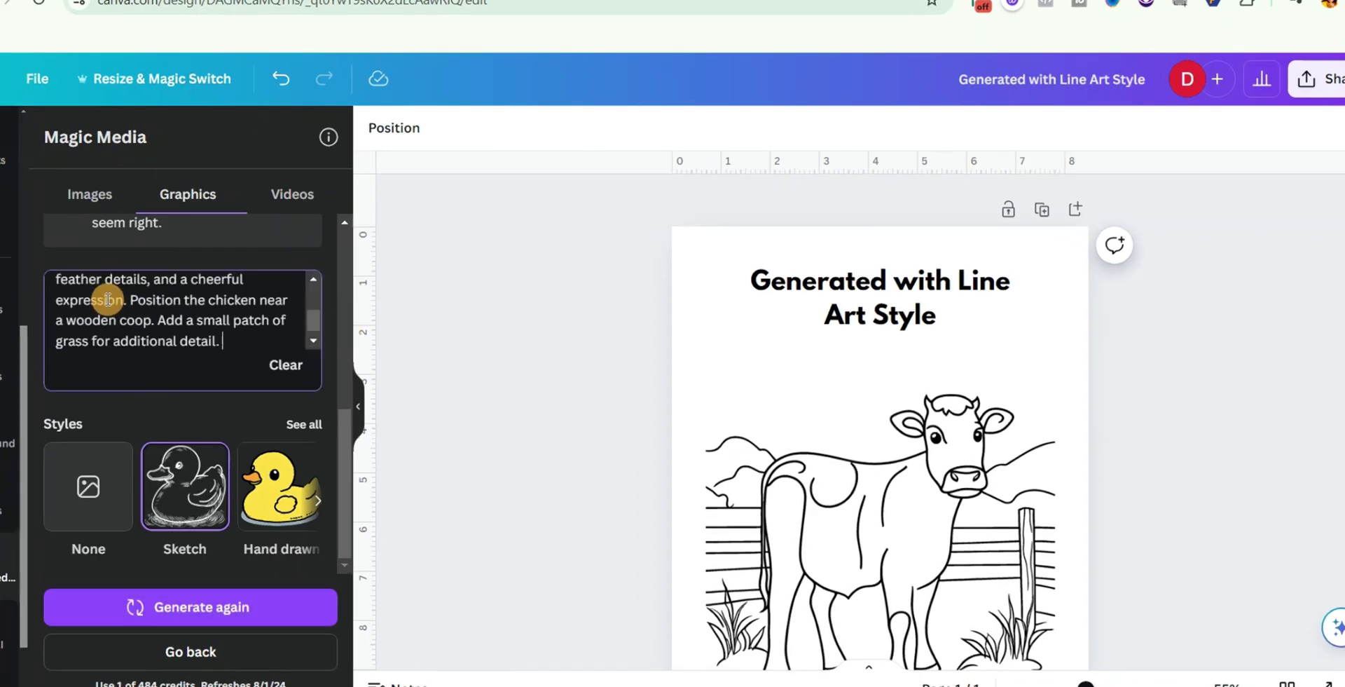
click(129, 606)
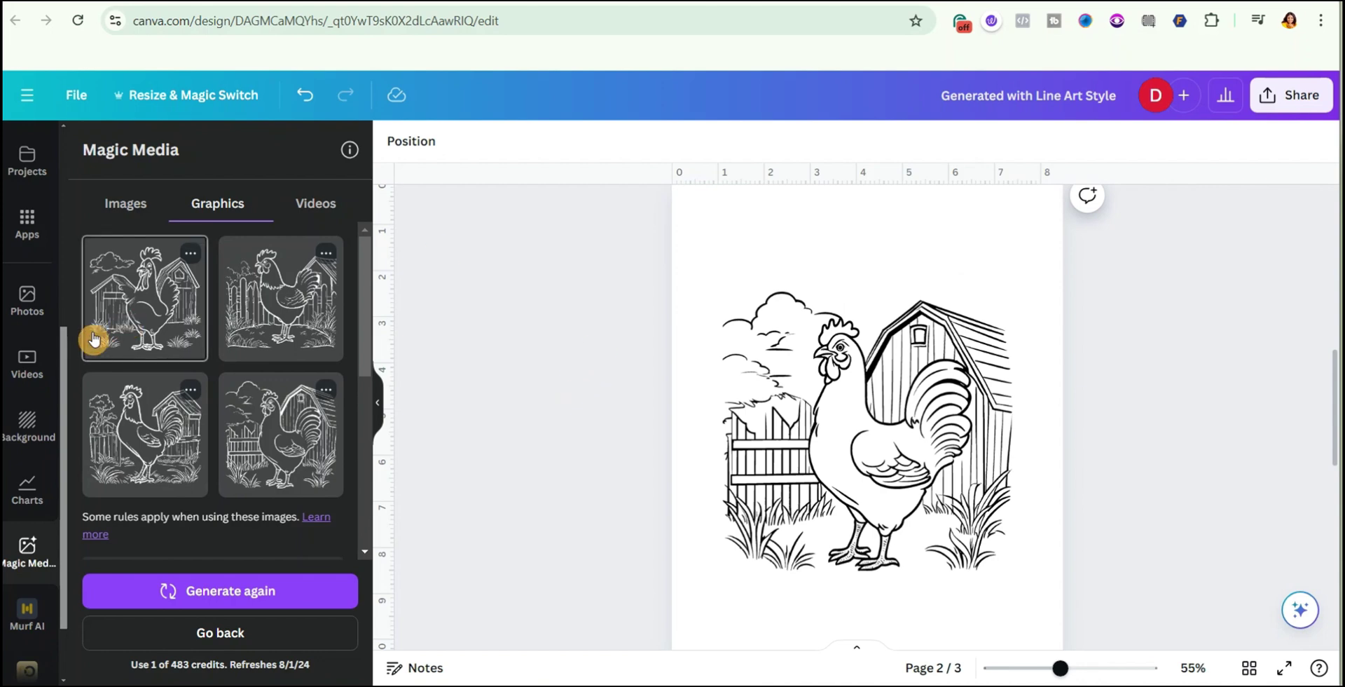
scroll(1160, 370, down, 5)
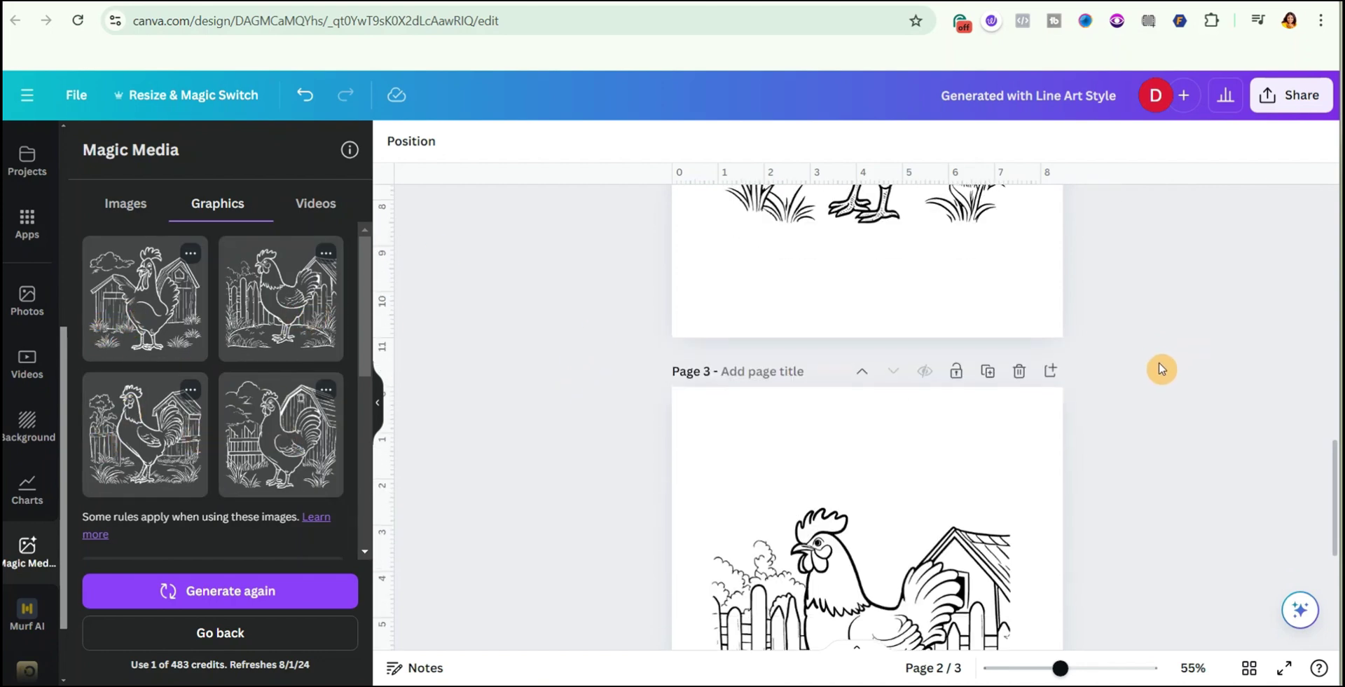
scroll(1191, 357, up, 3)
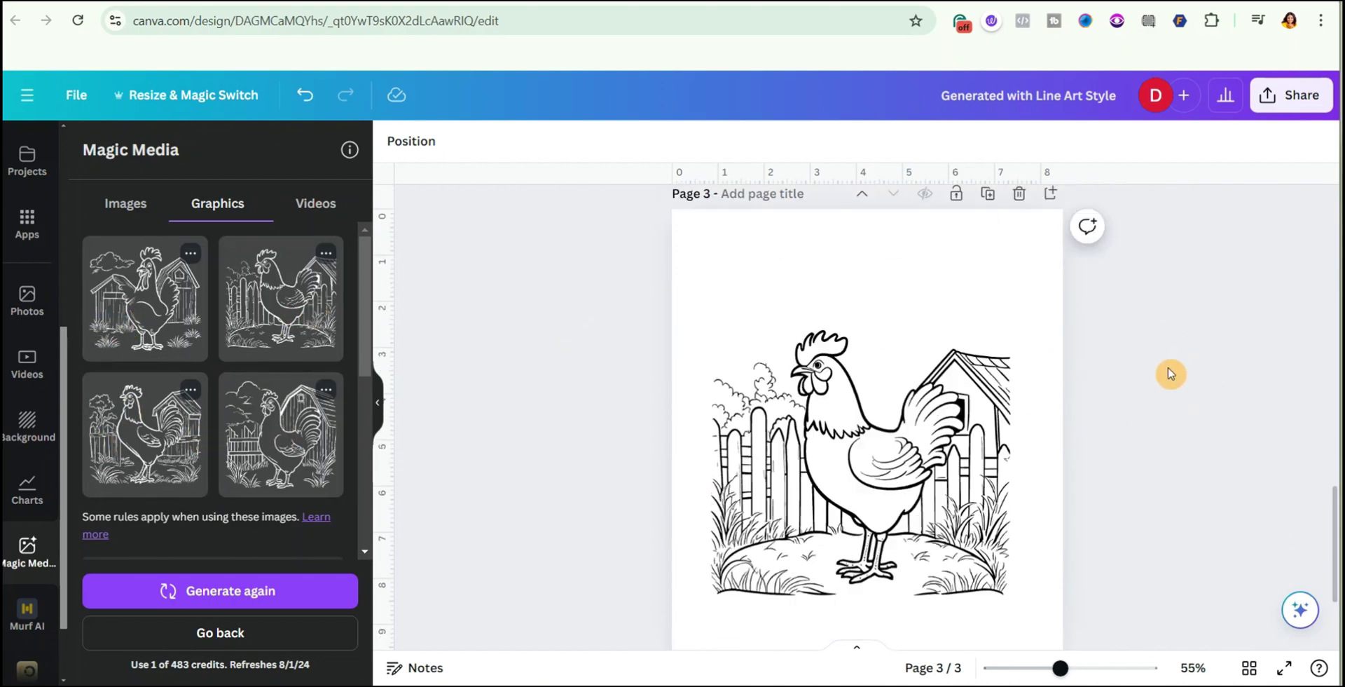
scroll(198, 349, down, 4)
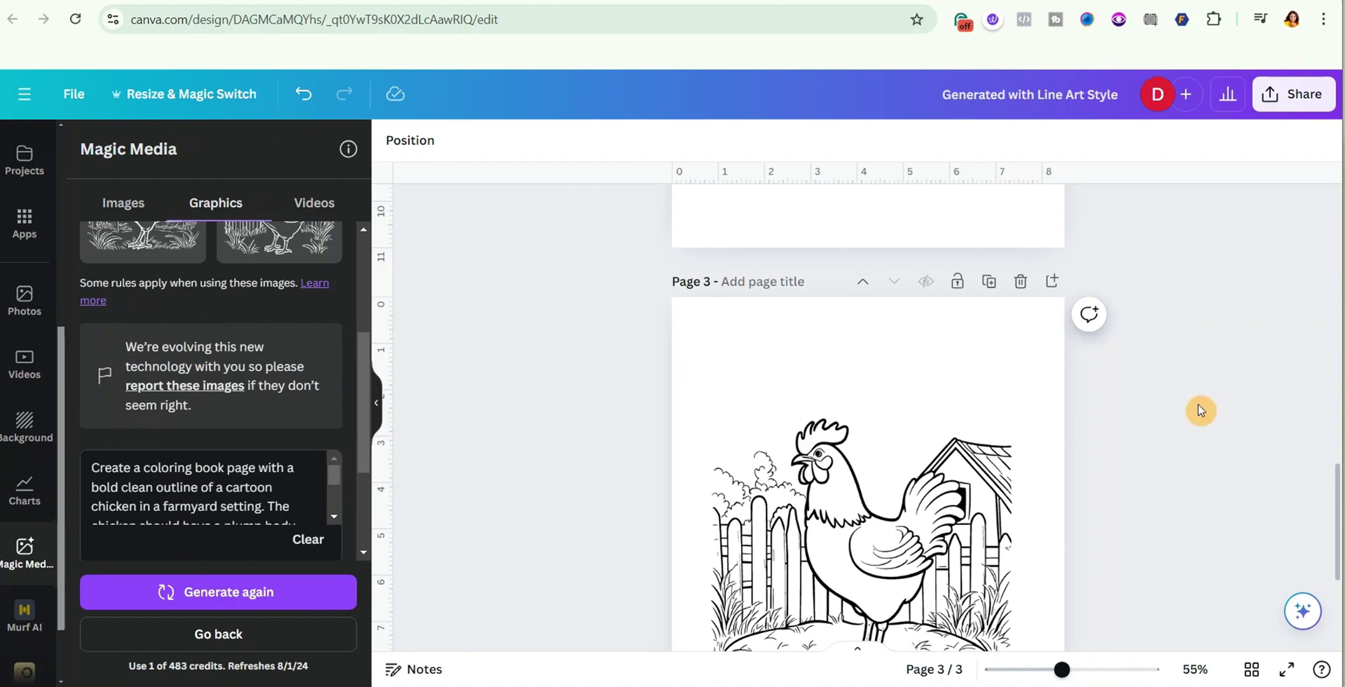
scroll(1191, 392, down, 3)
scroll(1083, 385, down, 2)
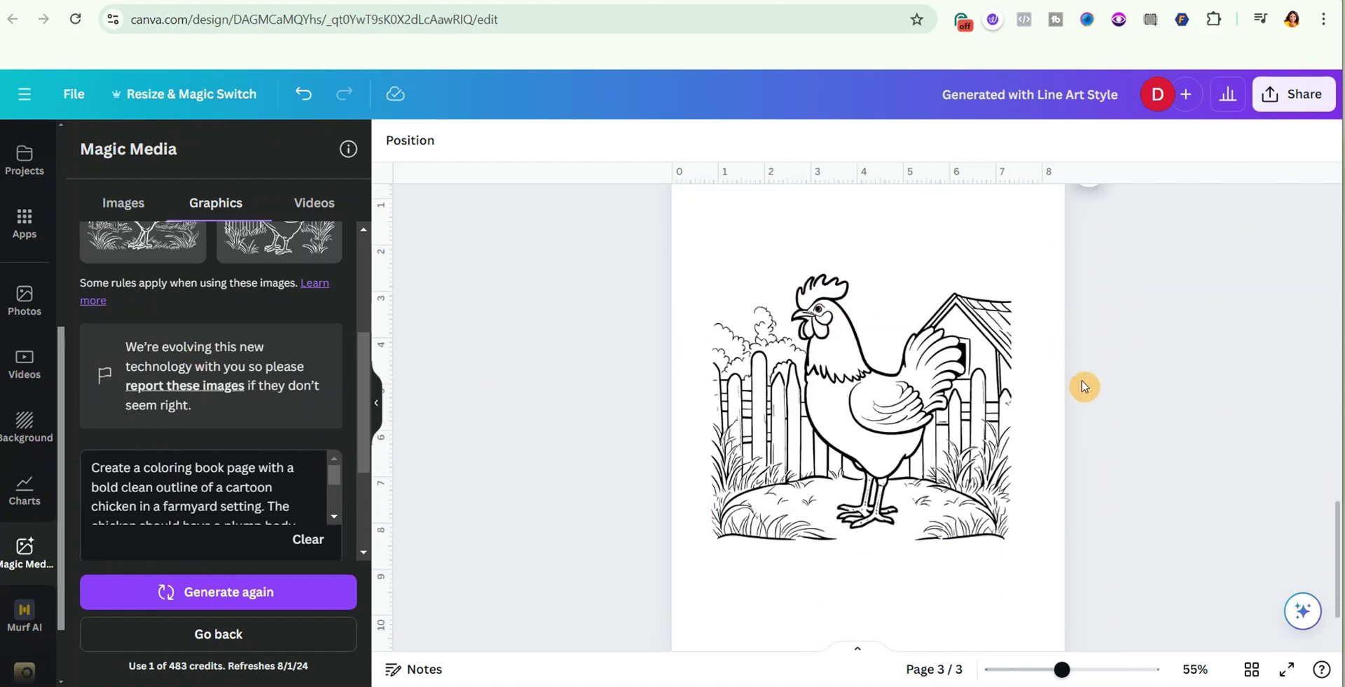
Review the chicken results and check the chicken drawing placed on page 2
scroll(1121, 386, up, 1)
scroll(1142, 385, up, 5)
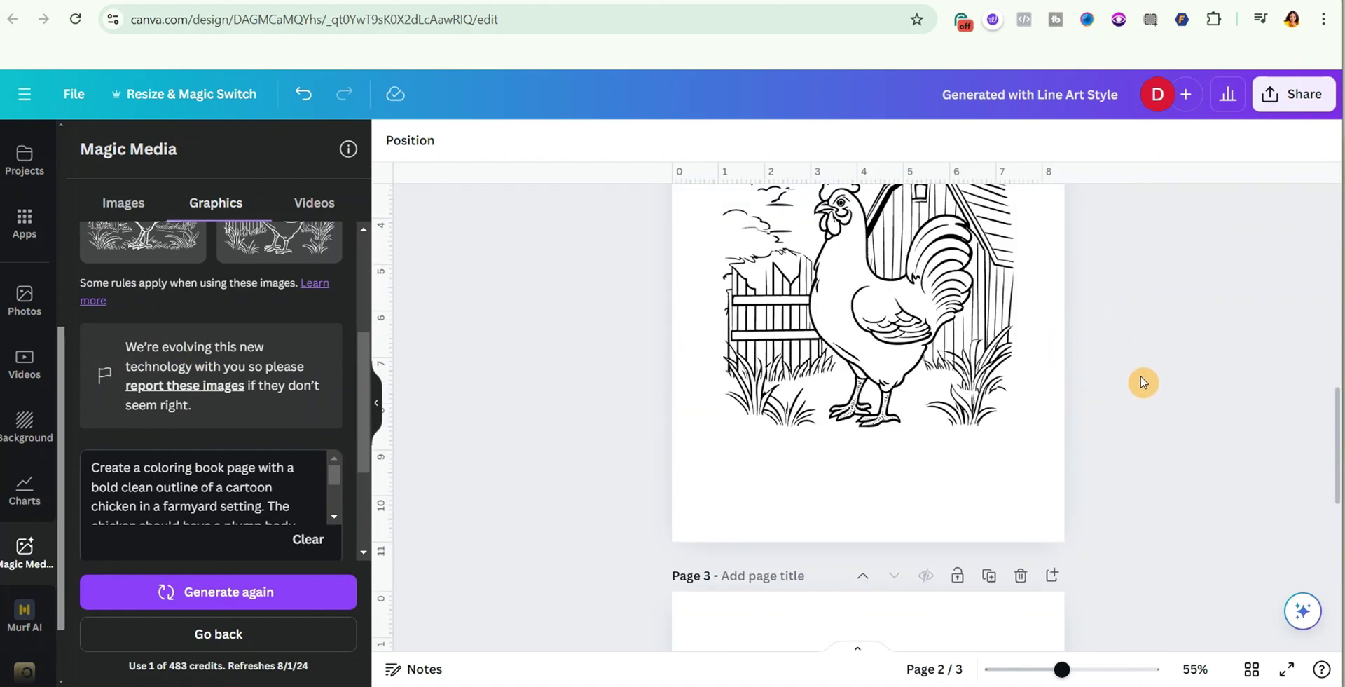
scroll(981, 421, down, 5)
scroll(1193, 382, up, 5)
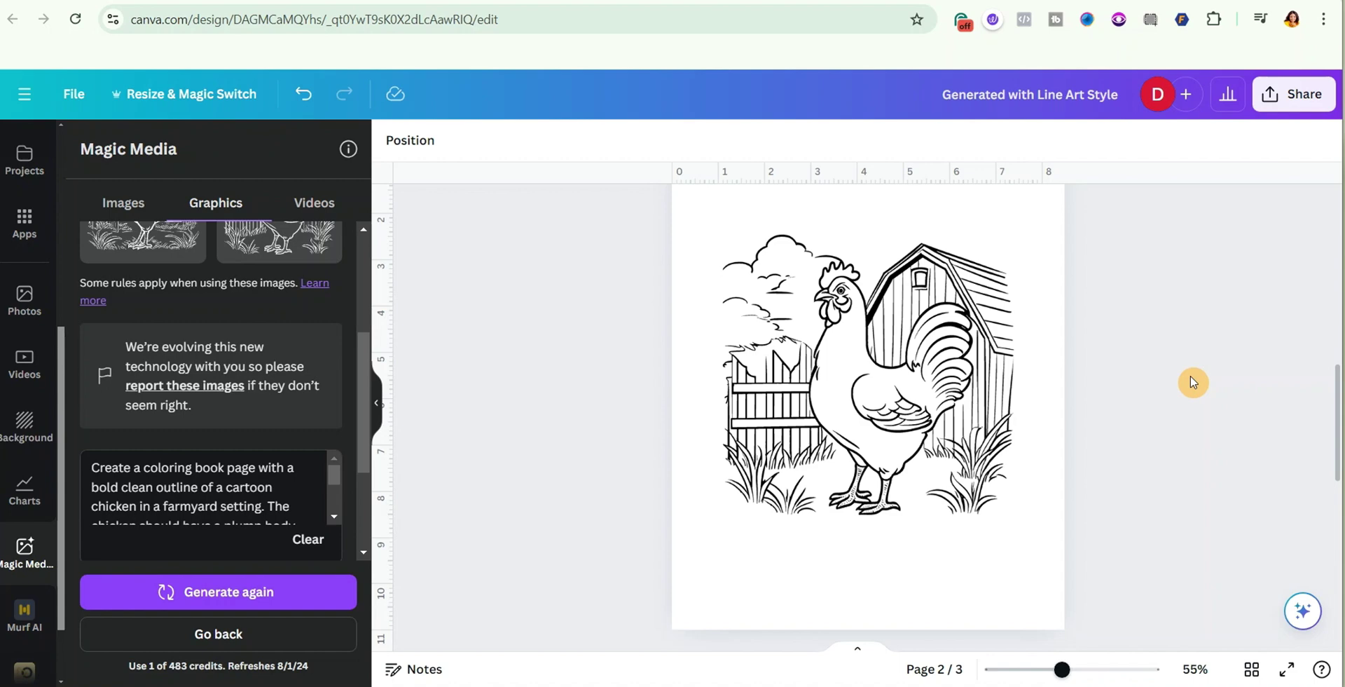
scroll(517, 357, up, 1)
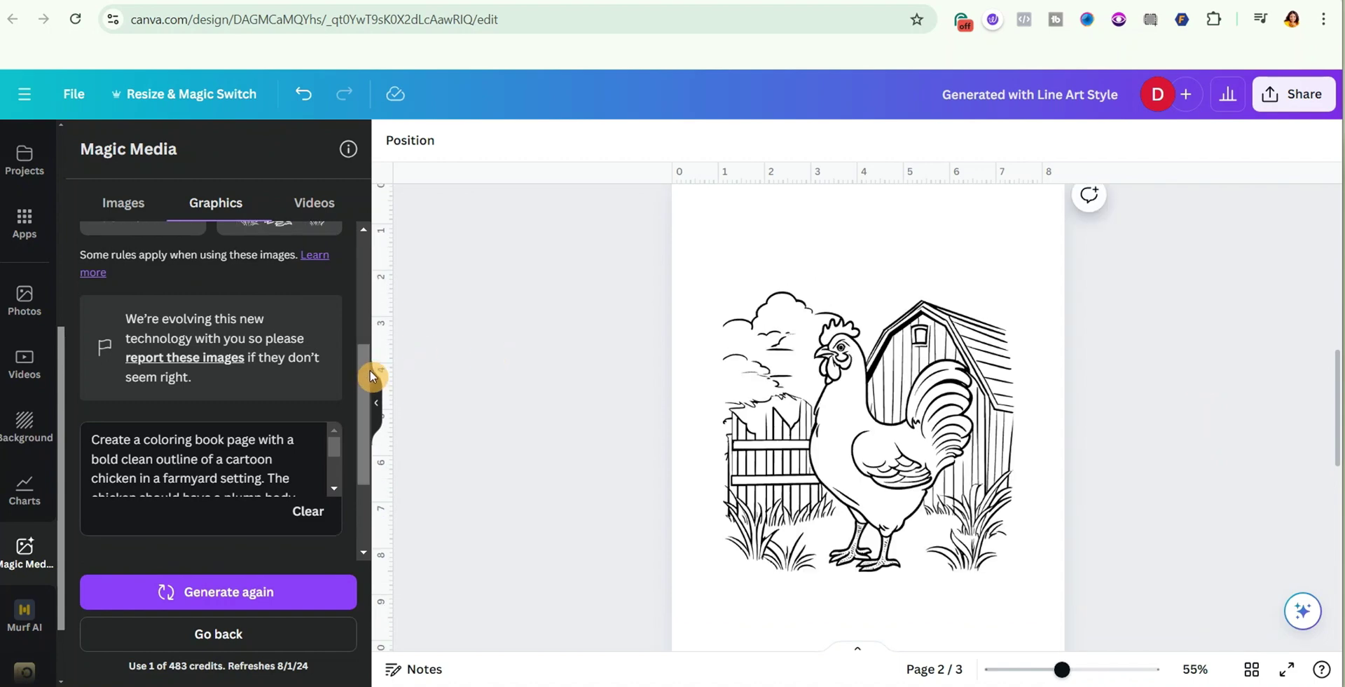
scroll(361, 420, down, 3)
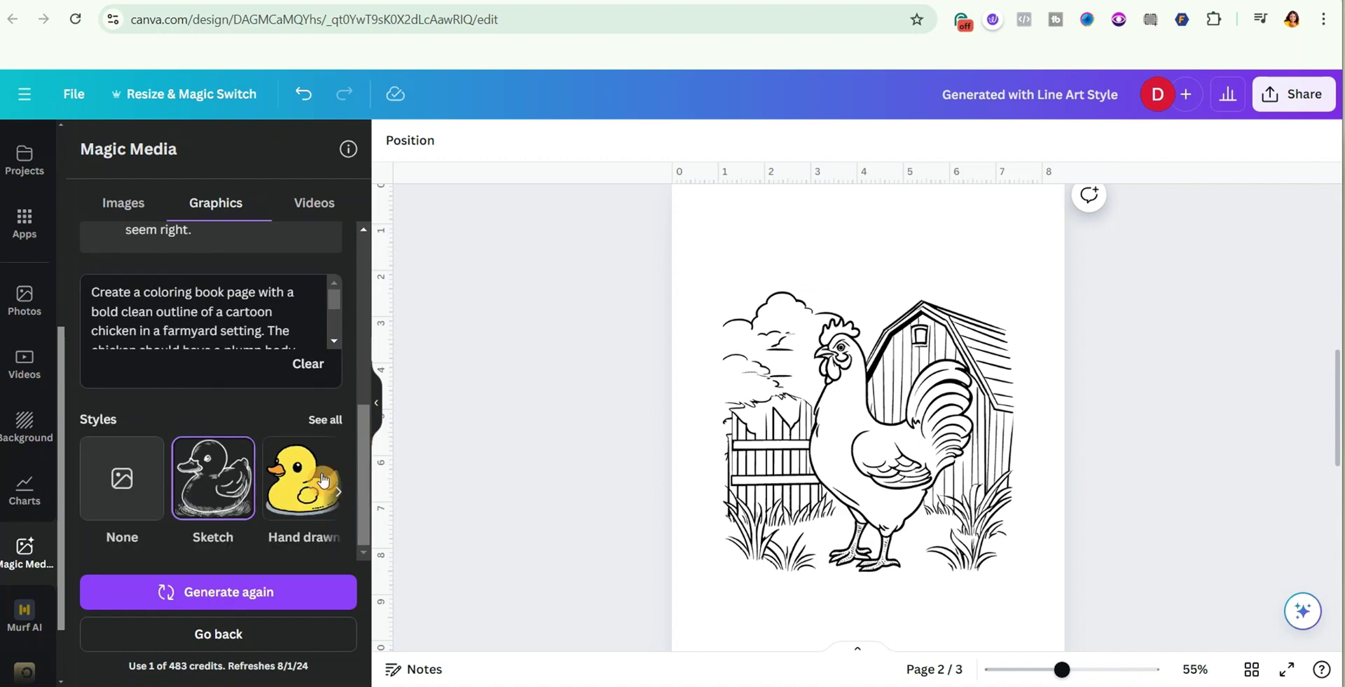
click(967, 390)
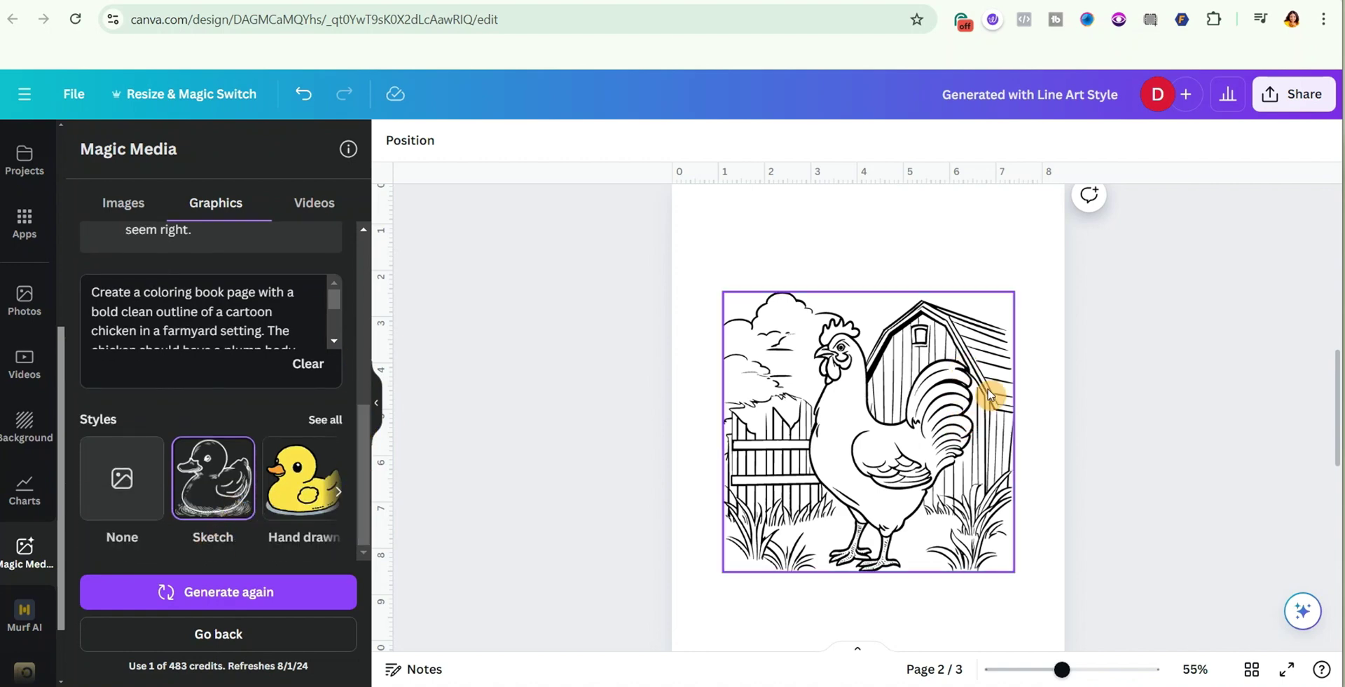
click(594, 396)
scroll(594, 396, up, 1)
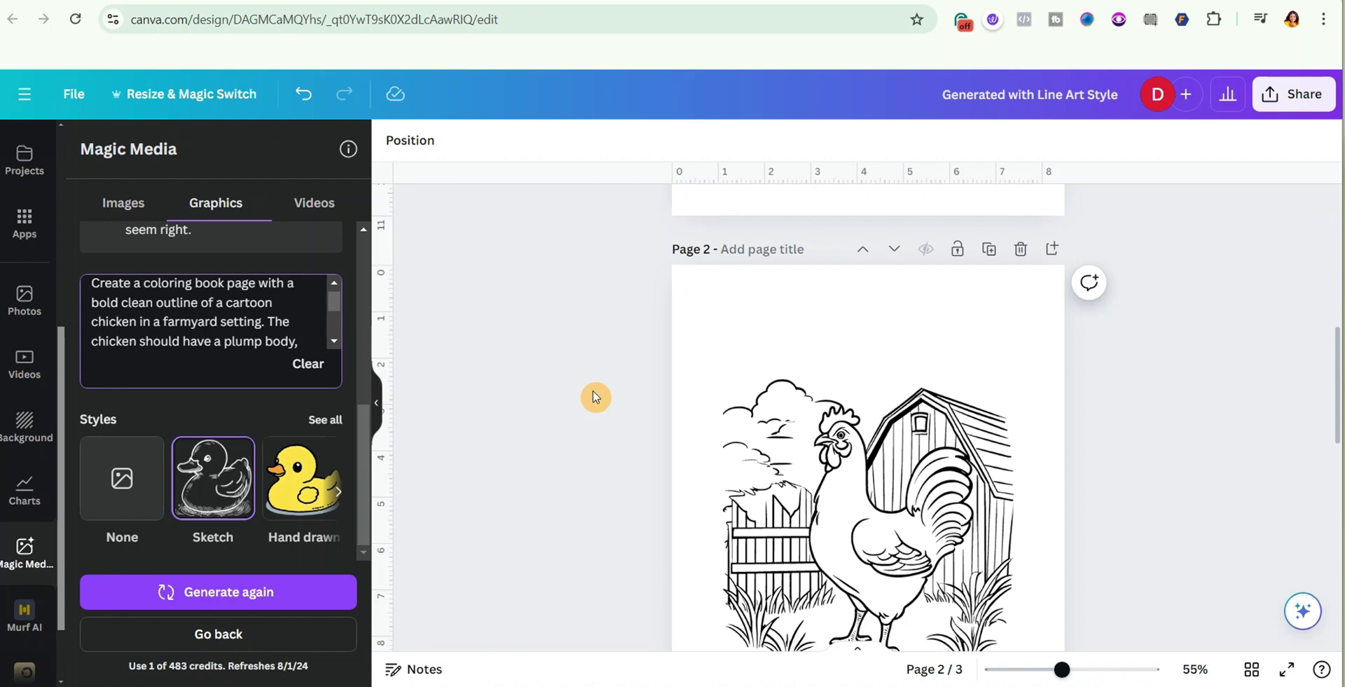
Add a centred HEN heading at size 120 above the chicken on page 2
click(22, 264)
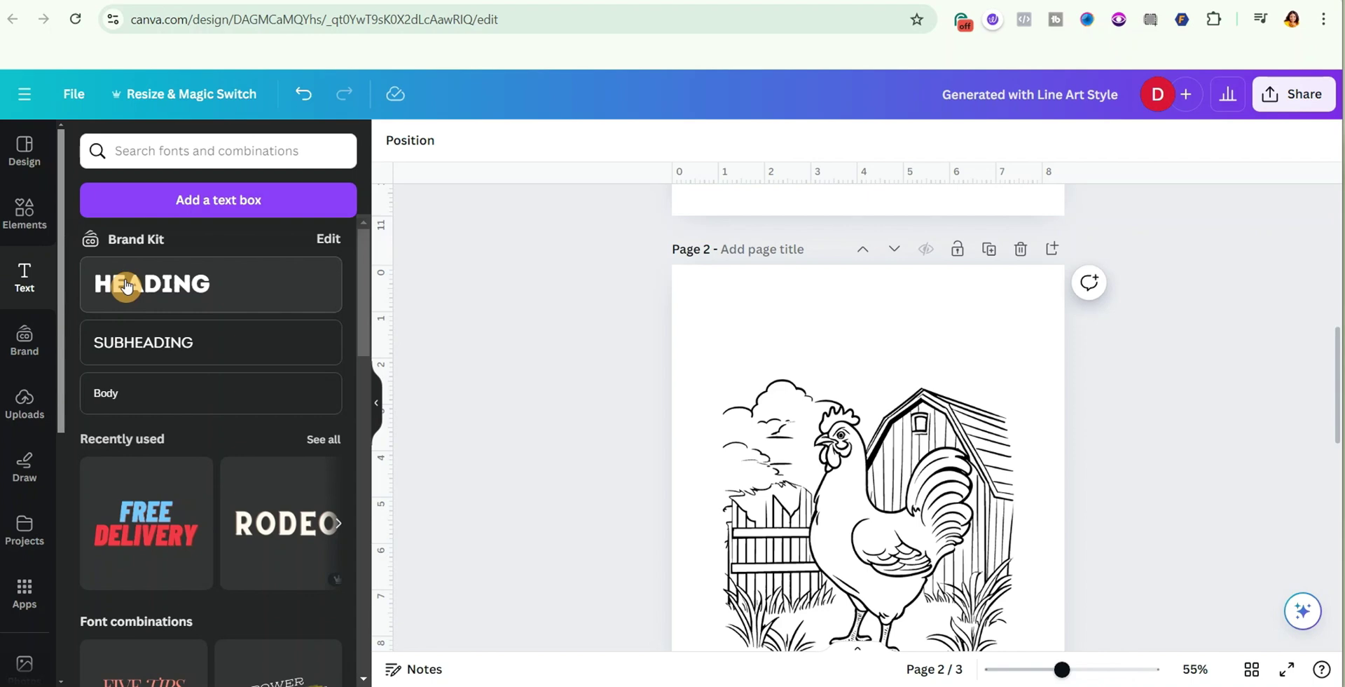
click(126, 283)
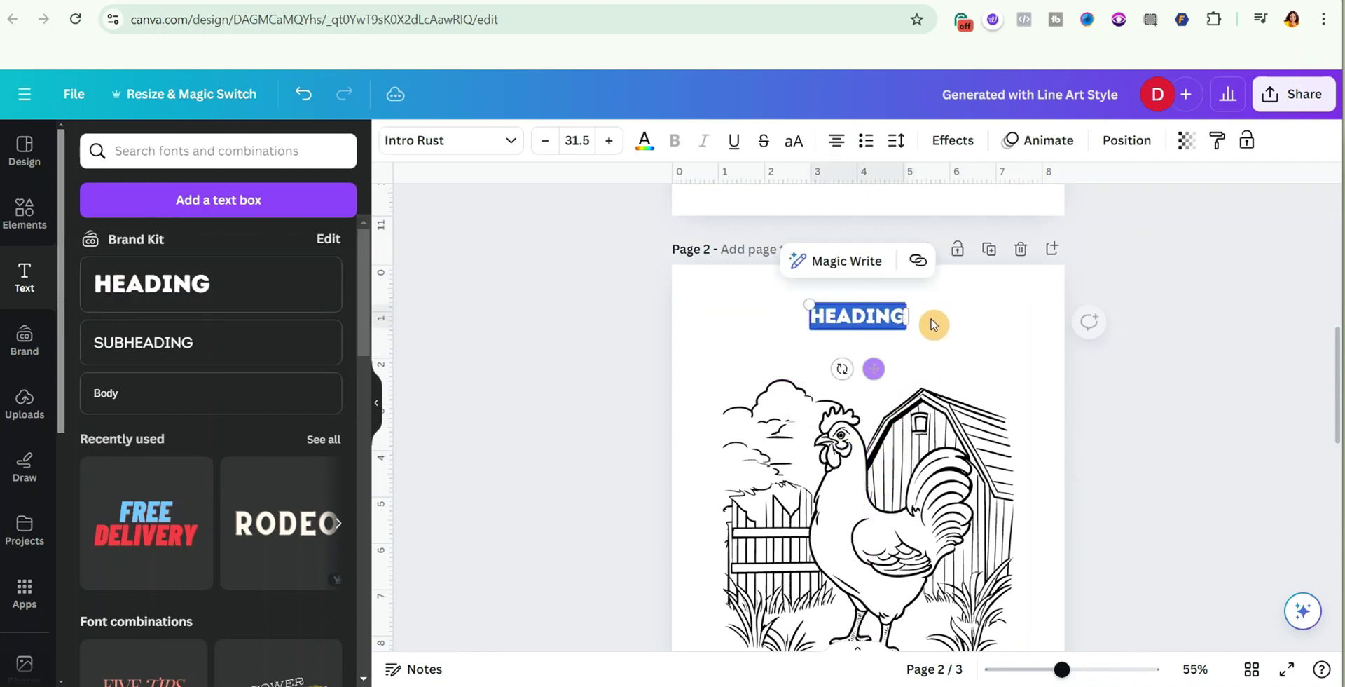
drag(909, 317, 1081, 336)
drag(955, 369, 892, 353)
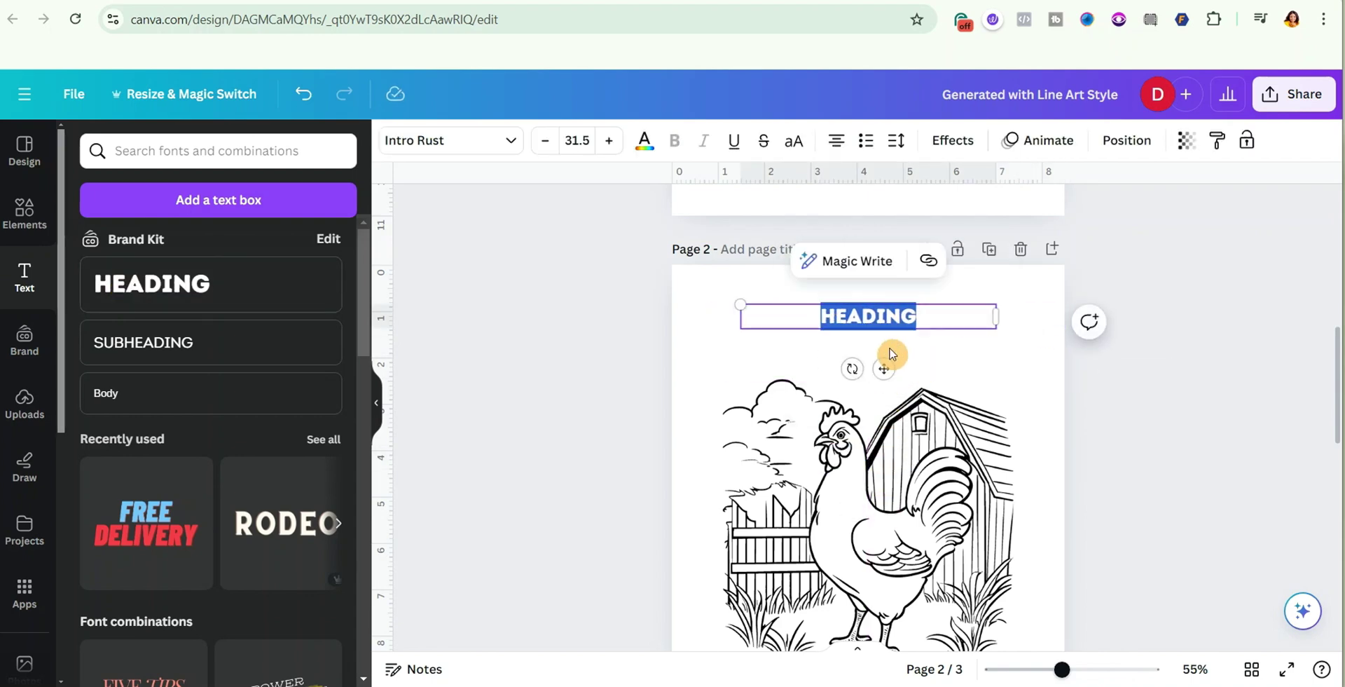
text(HEN)
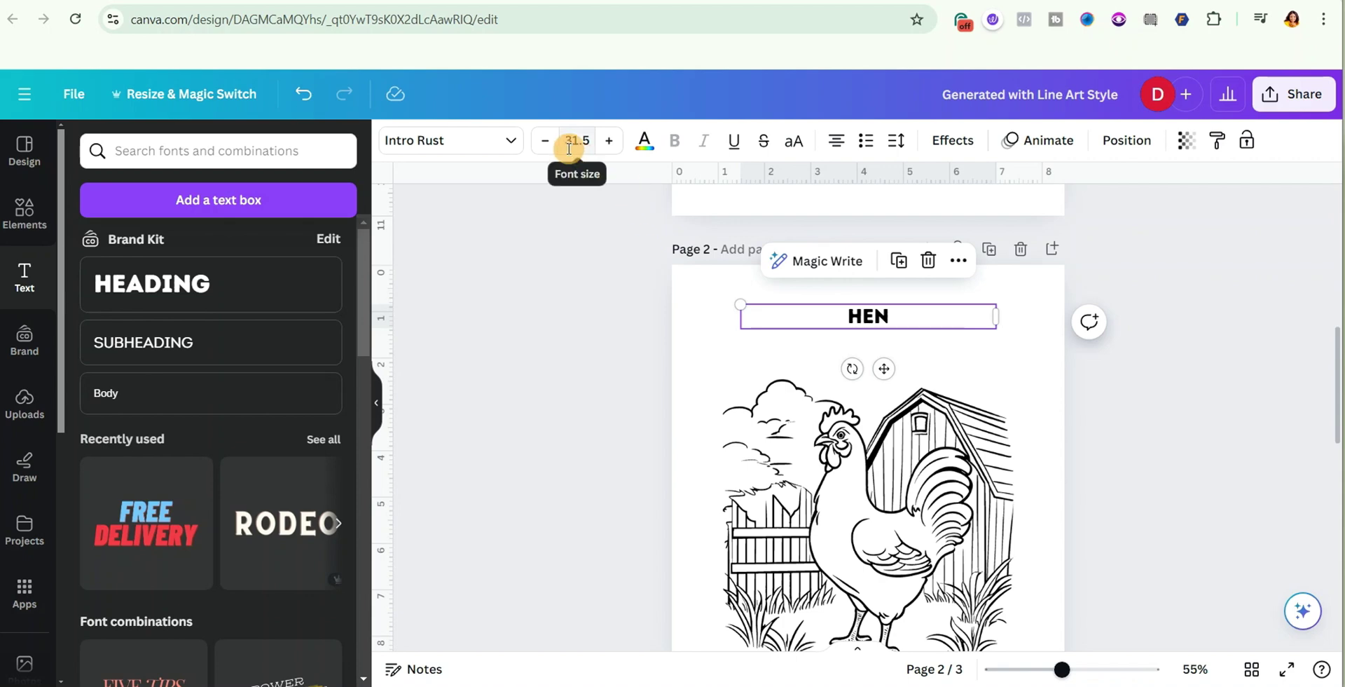
click(577, 140)
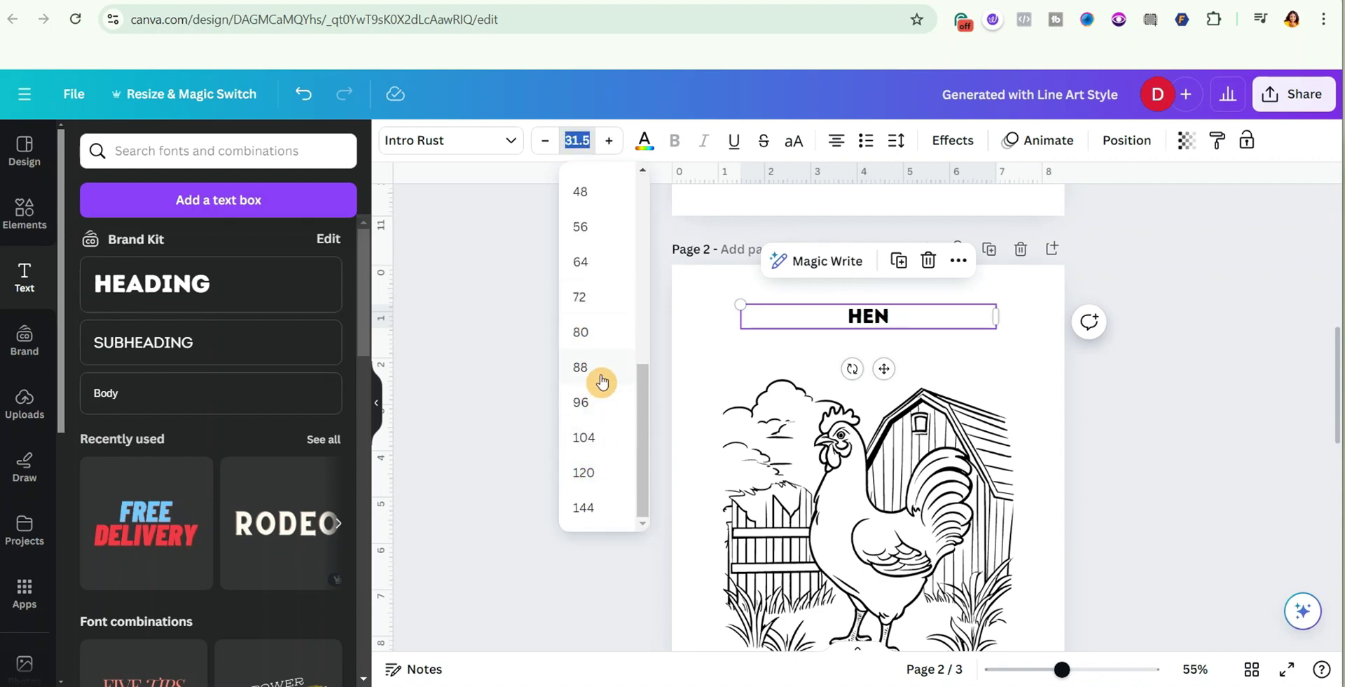
click(583, 472)
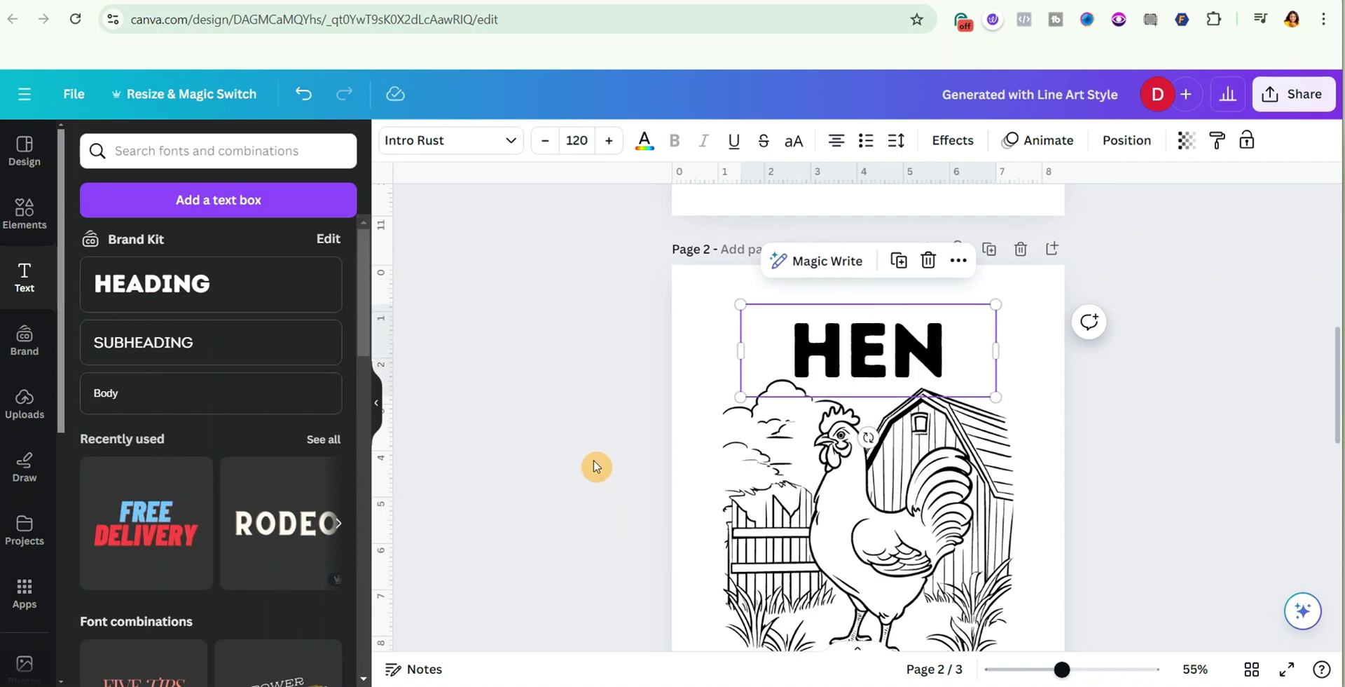
drag(922, 361, 925, 344)
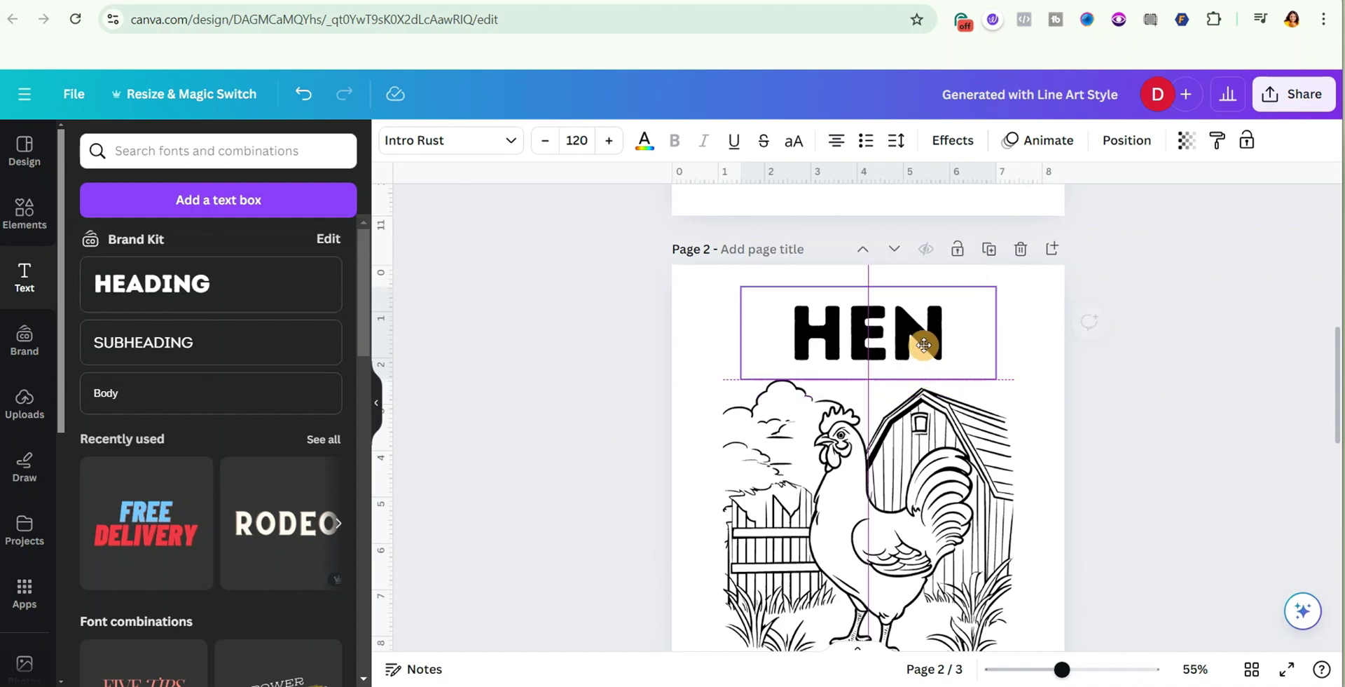
Set the HEN title's font to League Spartan and reselect the title
click(471, 143)
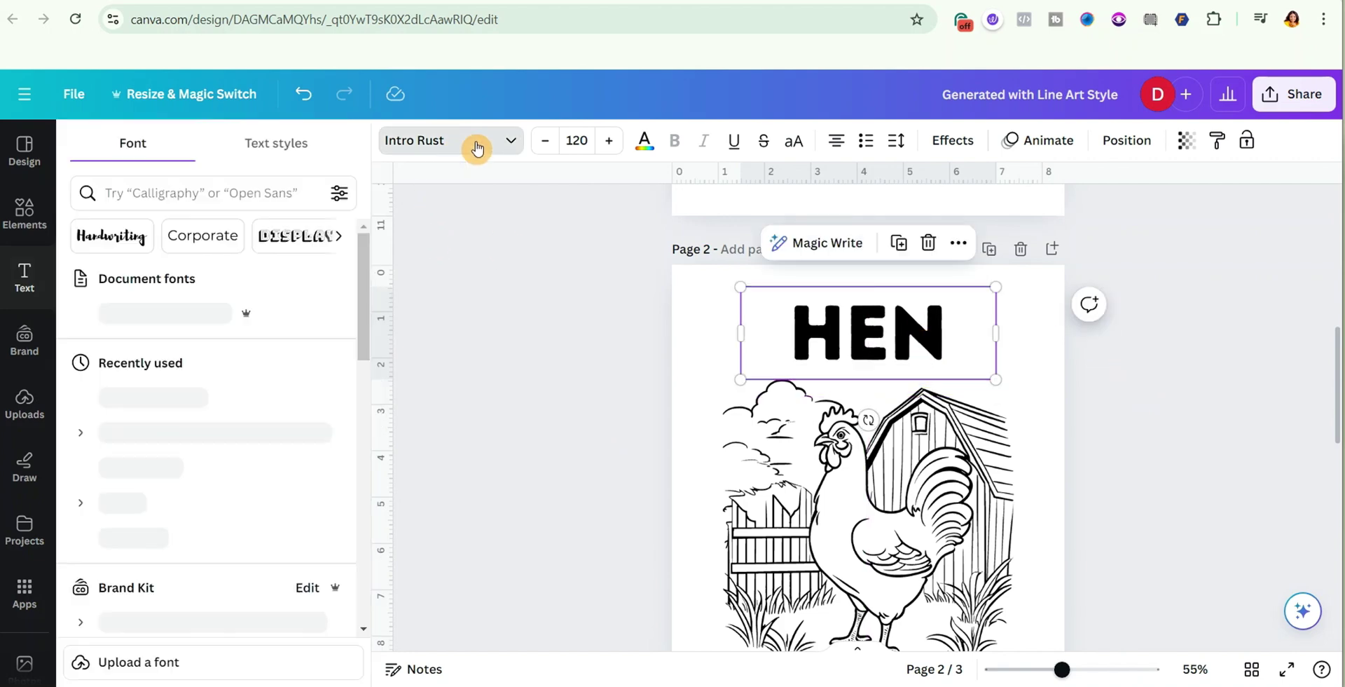
click(160, 403)
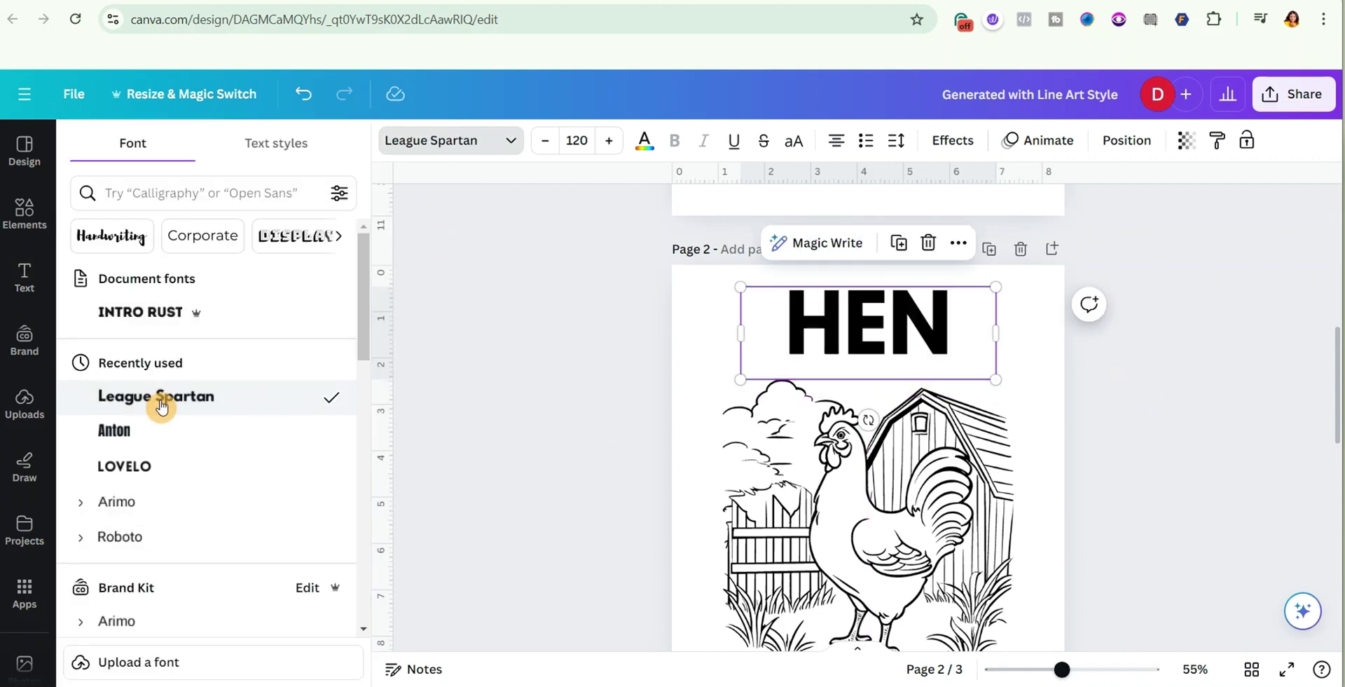
key(Escape)
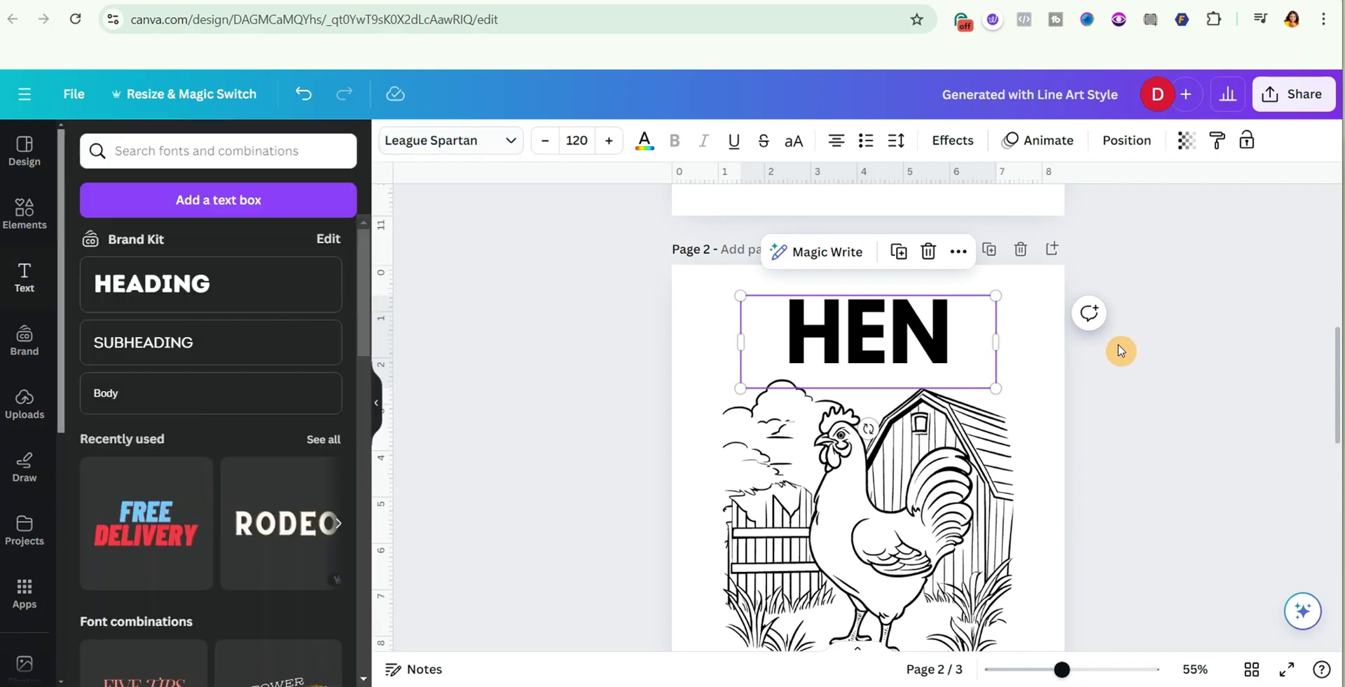
key(Escape)
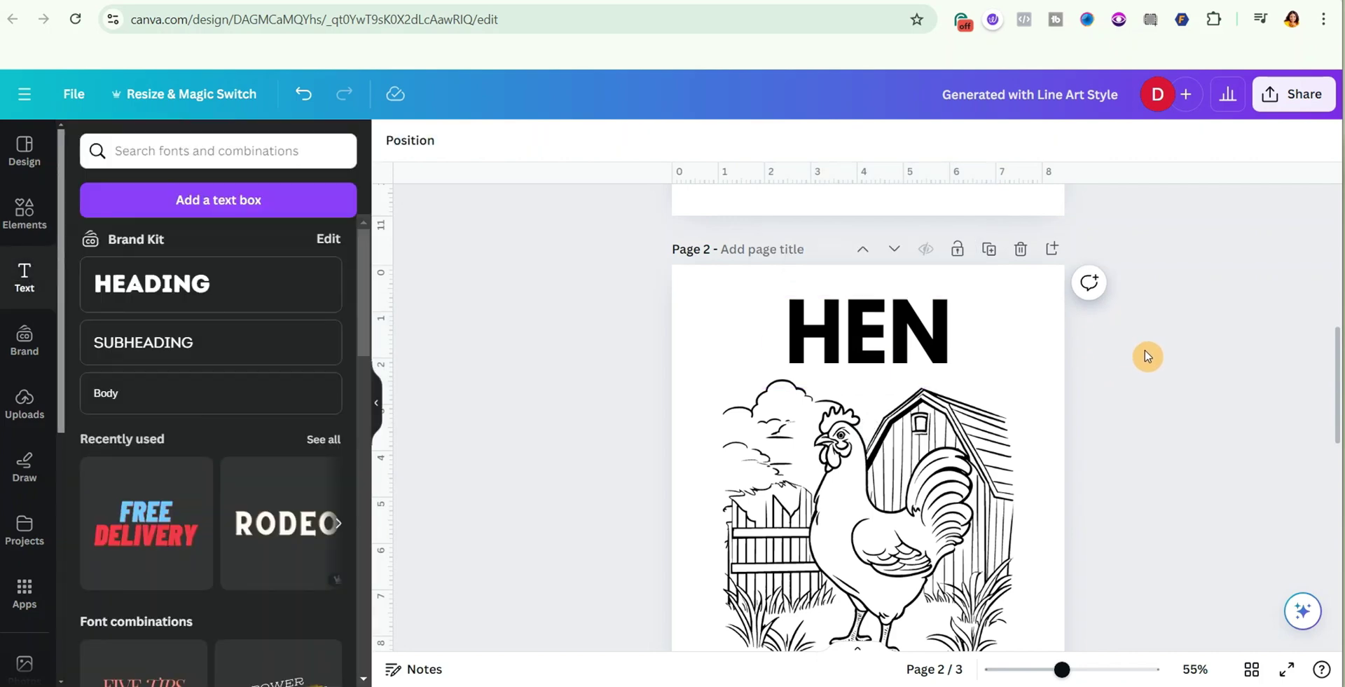
click(941, 323)
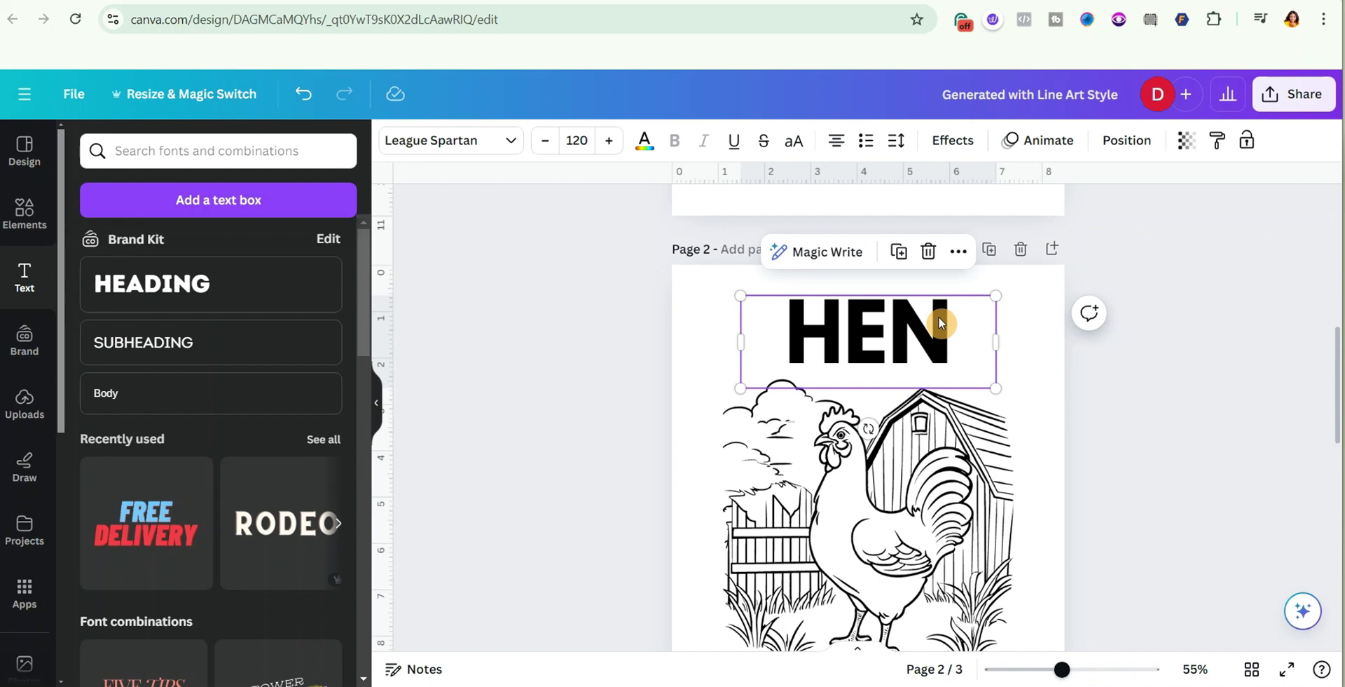
Apply the Hollow effect to HEN and slightly increase its outline thickness
click(944, 144)
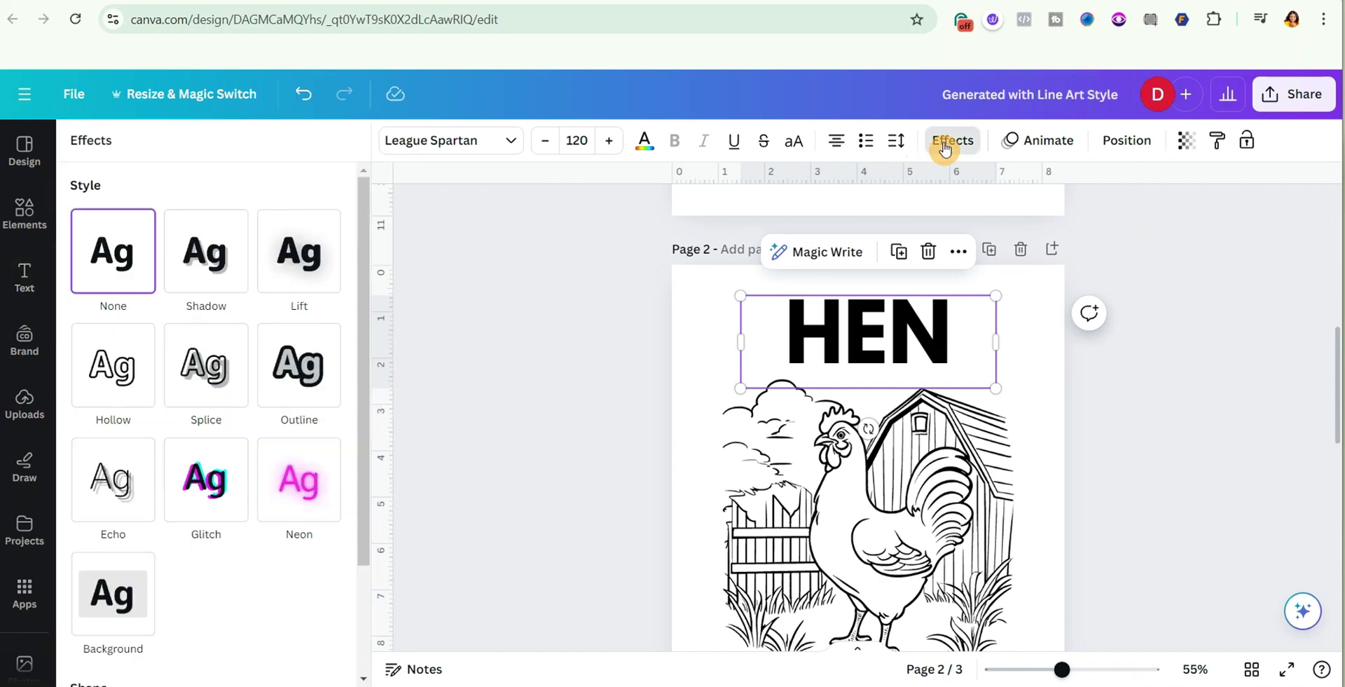
click(122, 384)
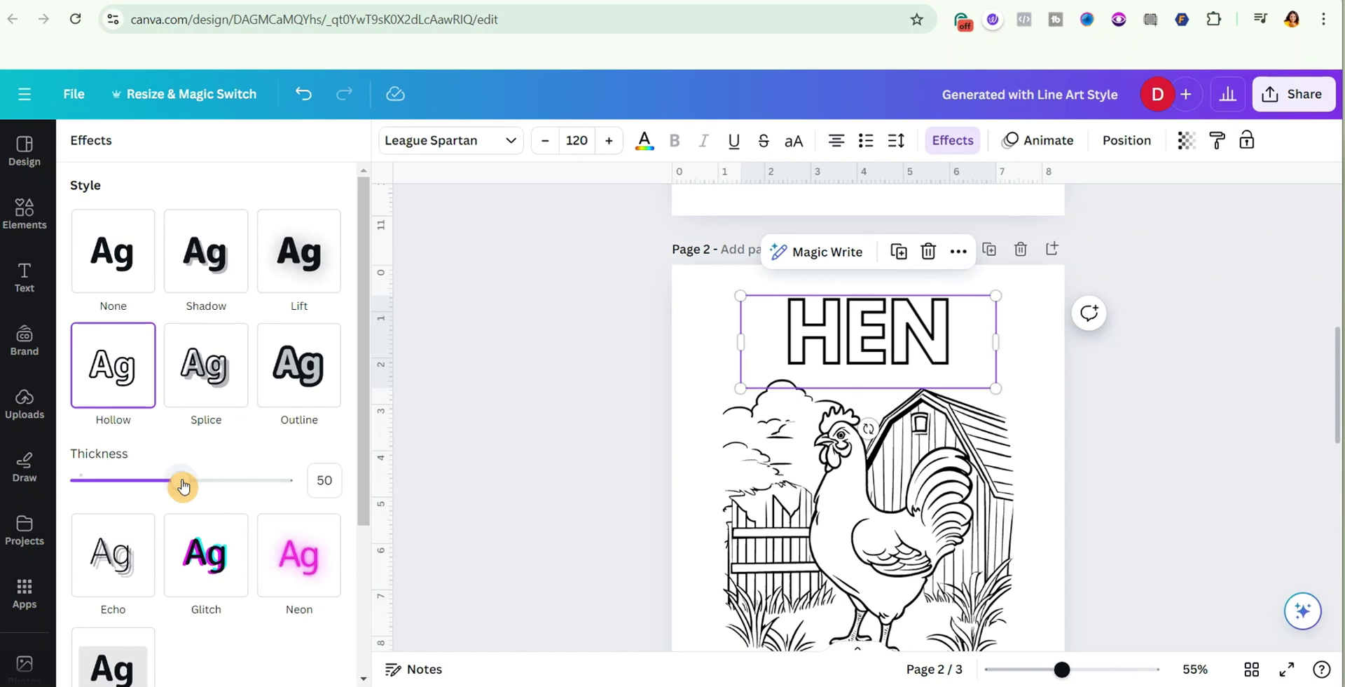
mouse_move(183, 485)
mouse_down()
mouse_move(208, 488)
mouse_move(164, 488)
mouse_move(182, 489)
mouse_up()
Nudge the hen illustration down and reduce the HEN title to size 104
click(616, 402)
scroll(615, 403, down, 1)
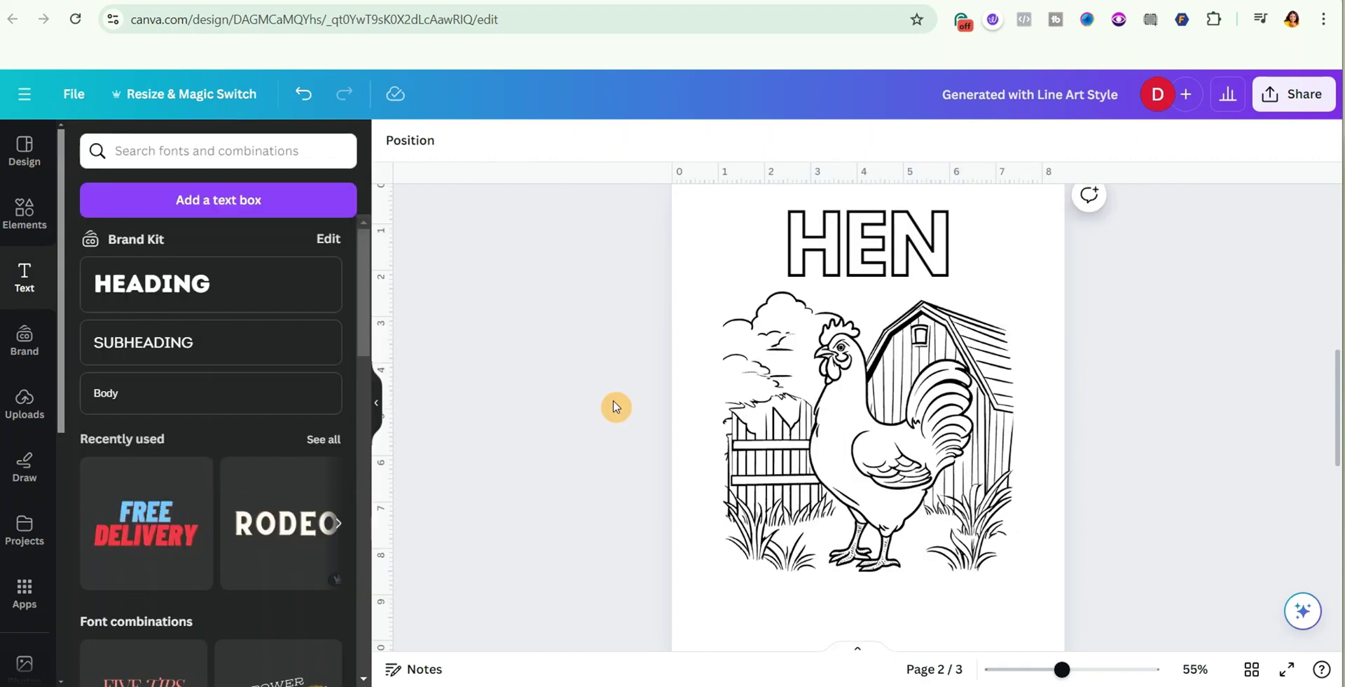
click(891, 385)
mouse_move(892, 385)
mouse_down()
mouse_move(897, 430)
mouse_move(893, 405)
mouse_up()
scroll(892, 392, up, 2)
click(893, 369)
scroll(893, 369, down, 2)
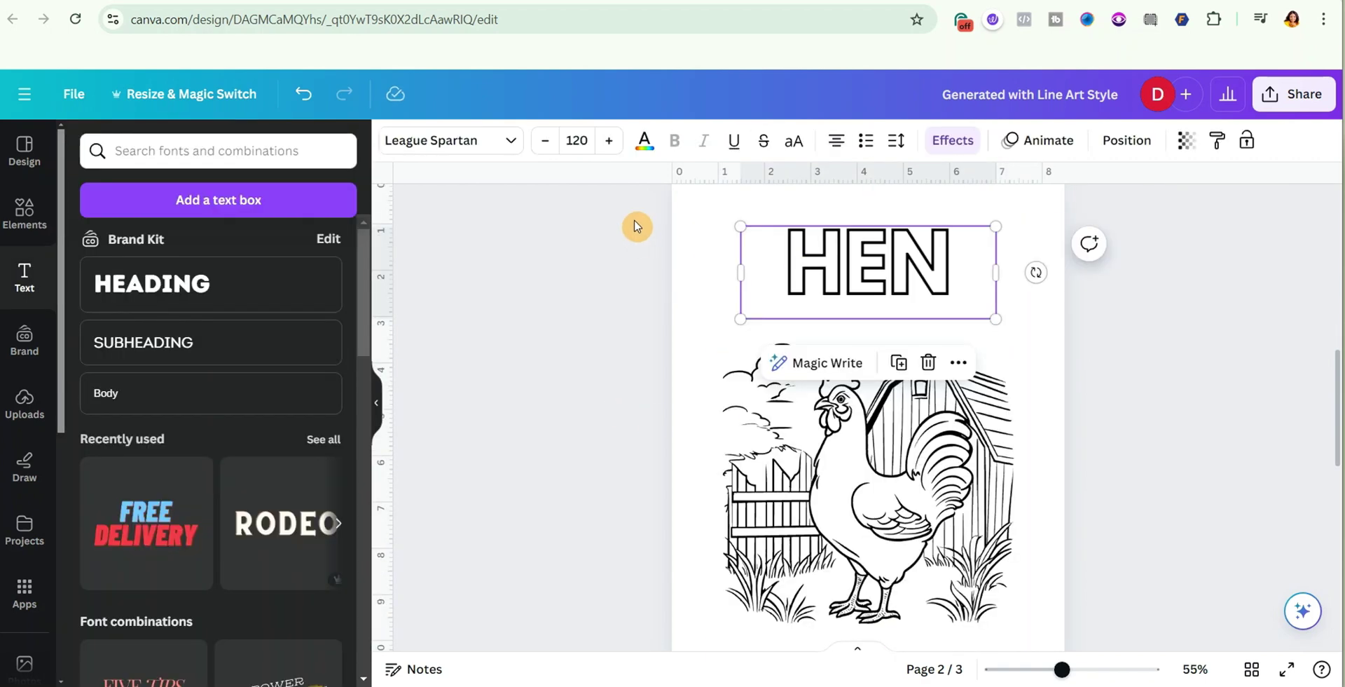
click(576, 140)
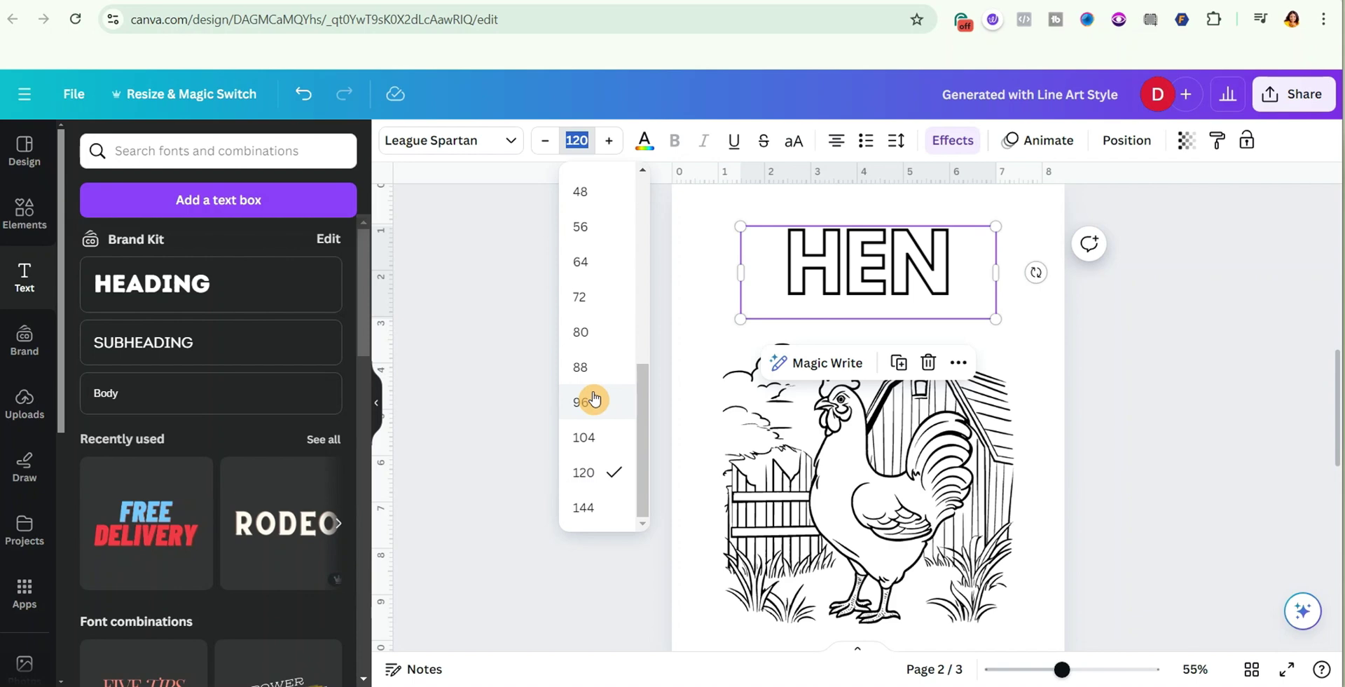
click(591, 437)
click(1174, 352)
Duplicate the HEN title, move the copy to the top of page 1, and retype it as COW
scroll(1177, 336, up, 5)
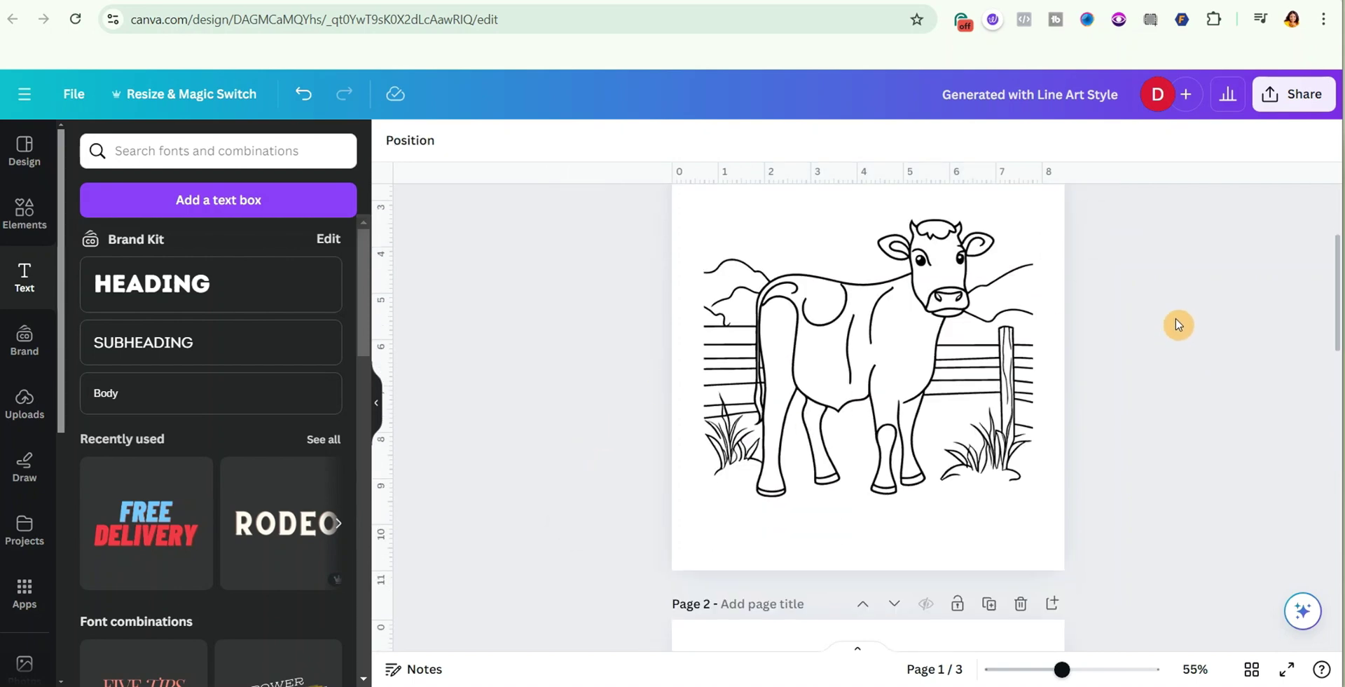
scroll(1156, 401, down, 3)
click(936, 466)
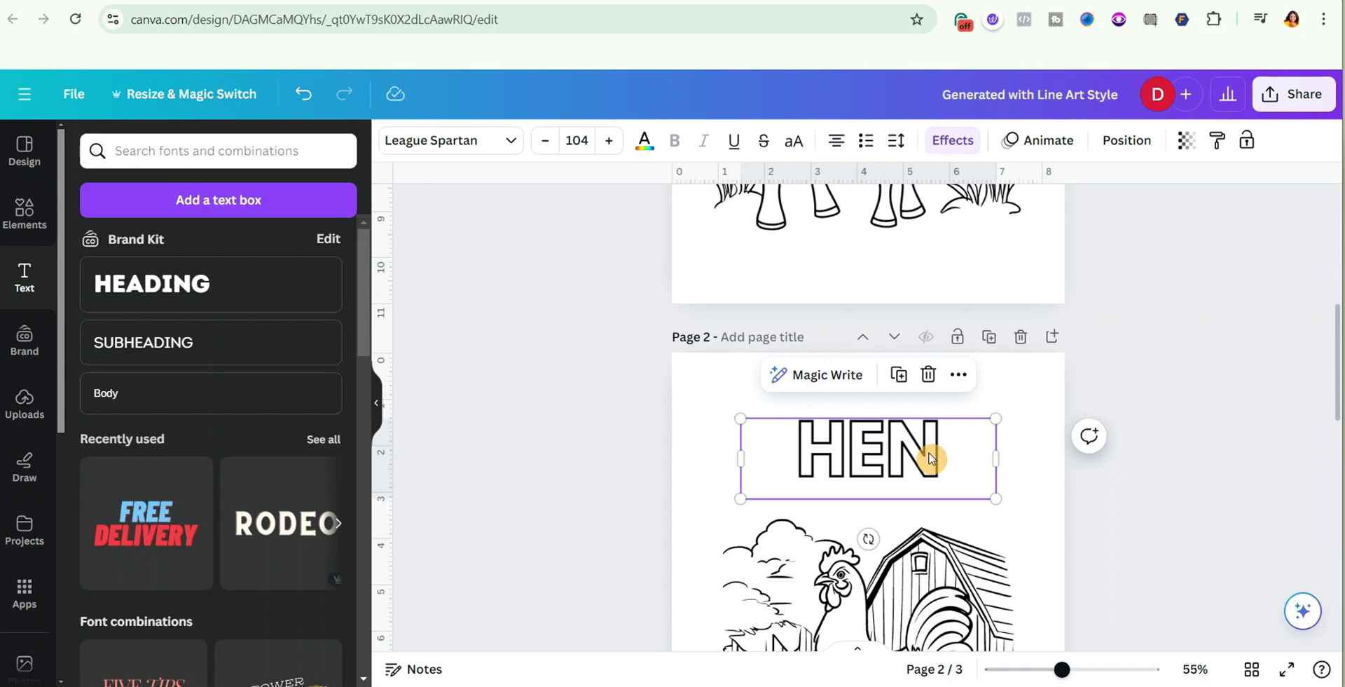
click(898, 374)
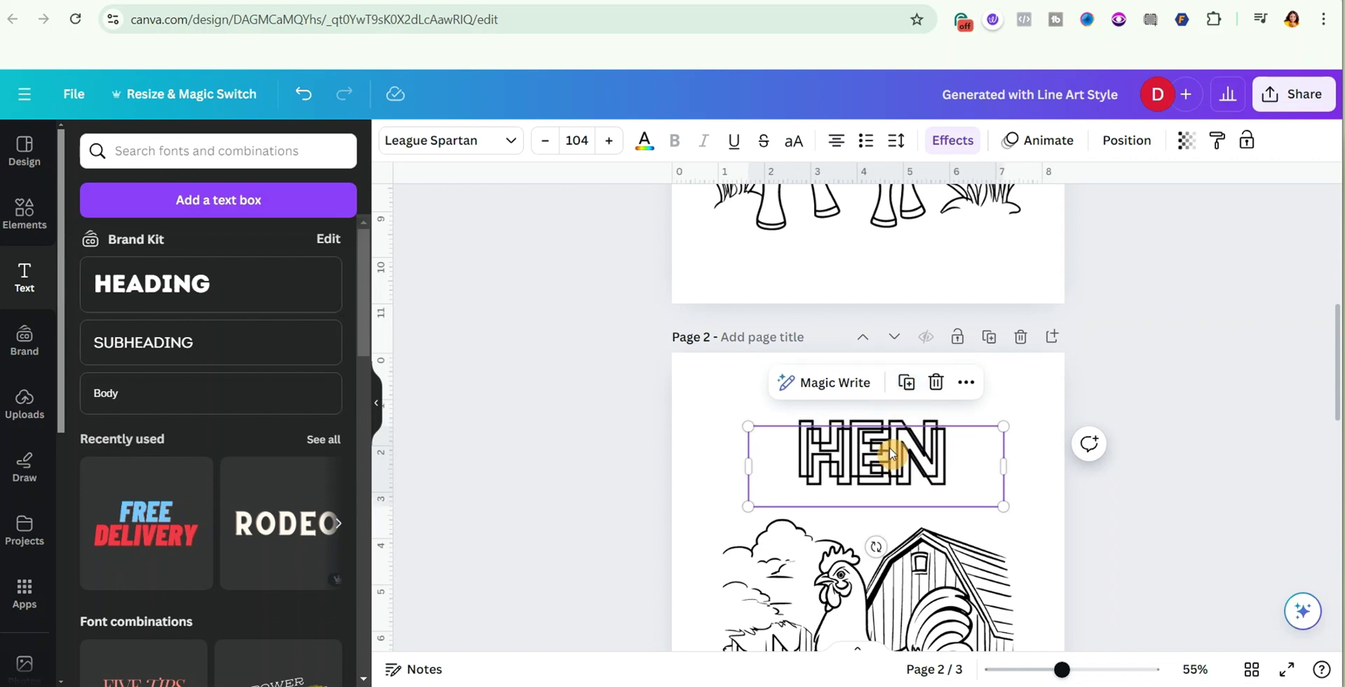
drag(892, 456, 895, 158)
scroll(1065, 280, up, 3)
drag(869, 441, 849, 216)
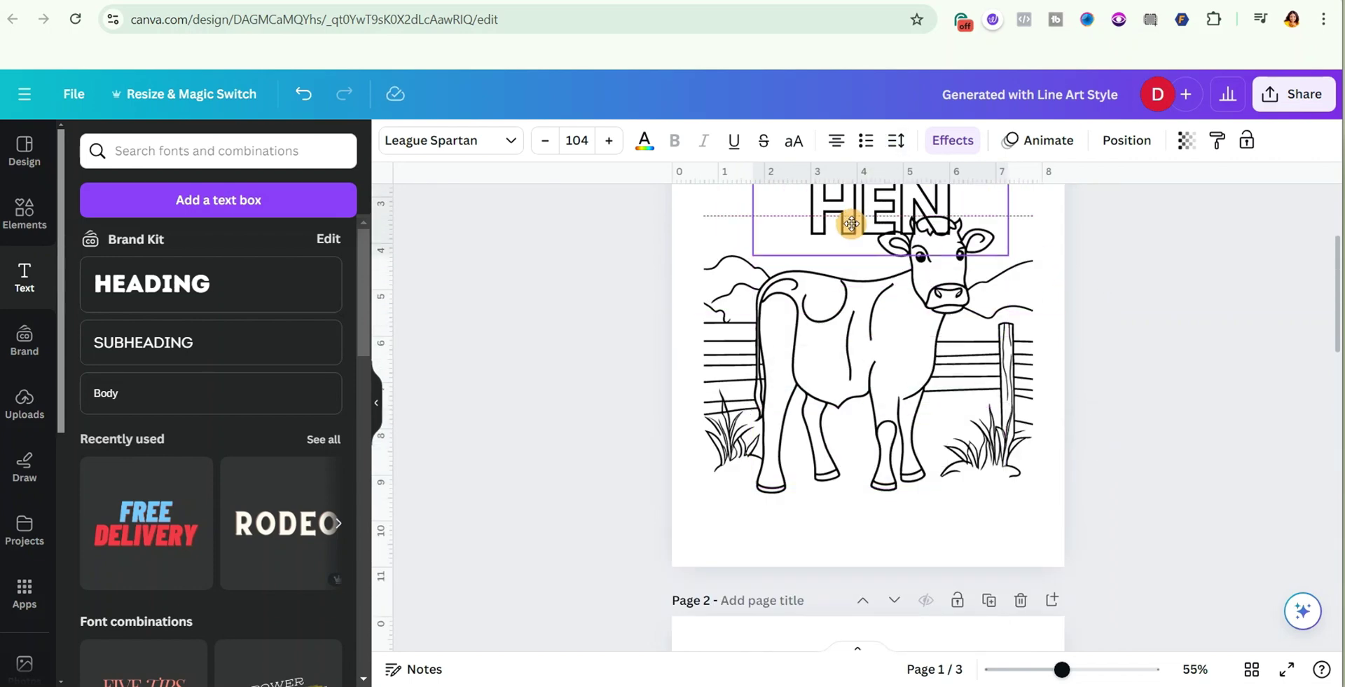
scroll(1097, 443, up, 2)
double_click(949, 352)
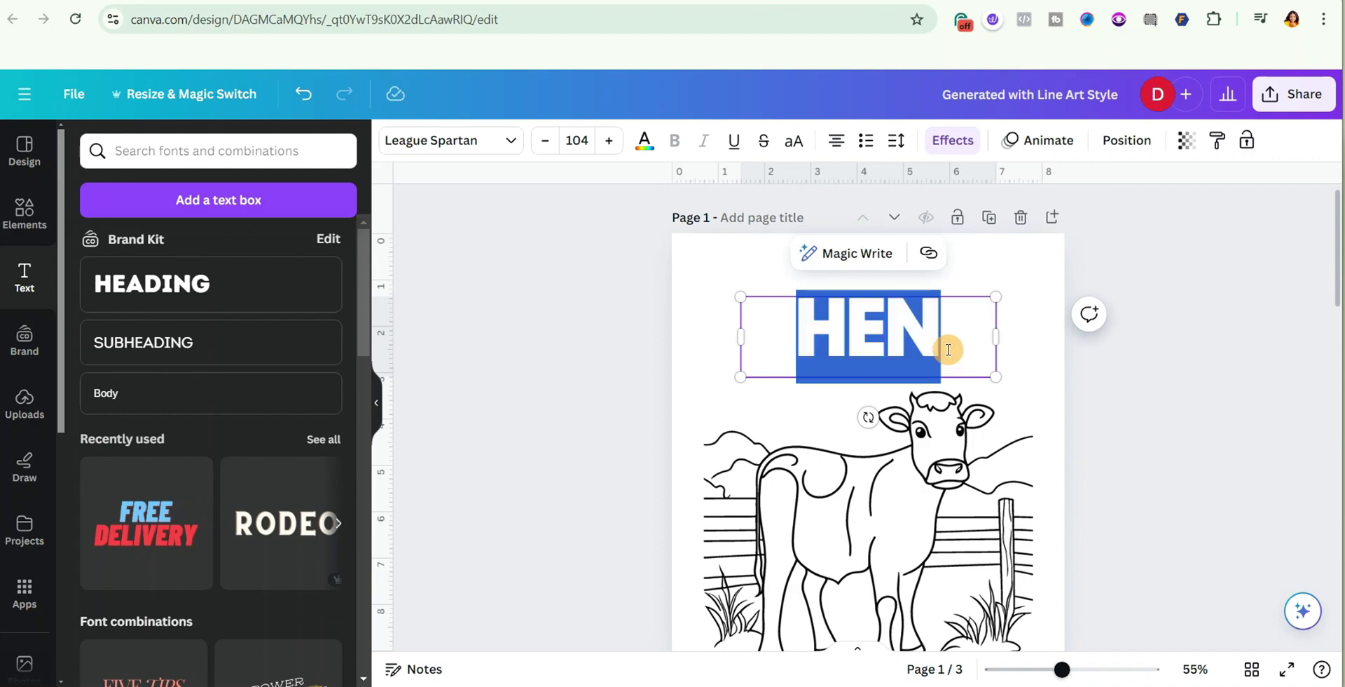
text(COW)
click(1179, 408)
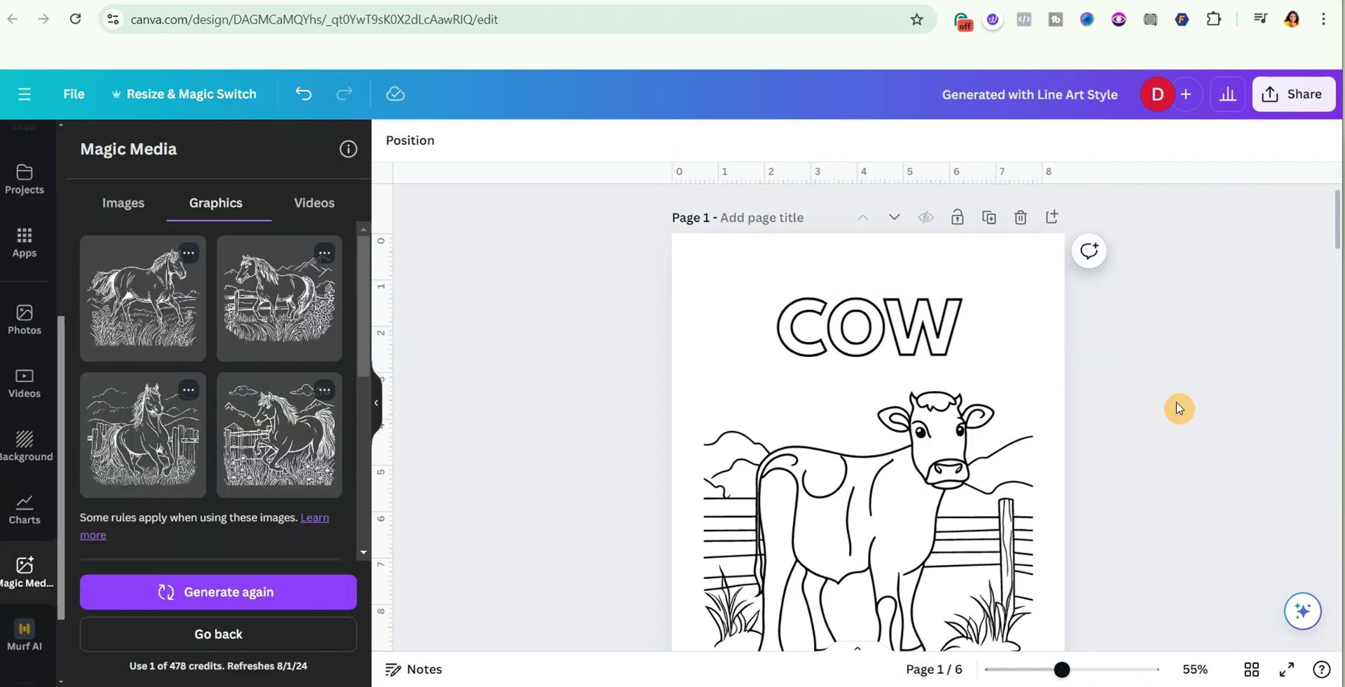
Insert a blank page right after page 1, the COW page
scroll(1117, 387, down, 20)
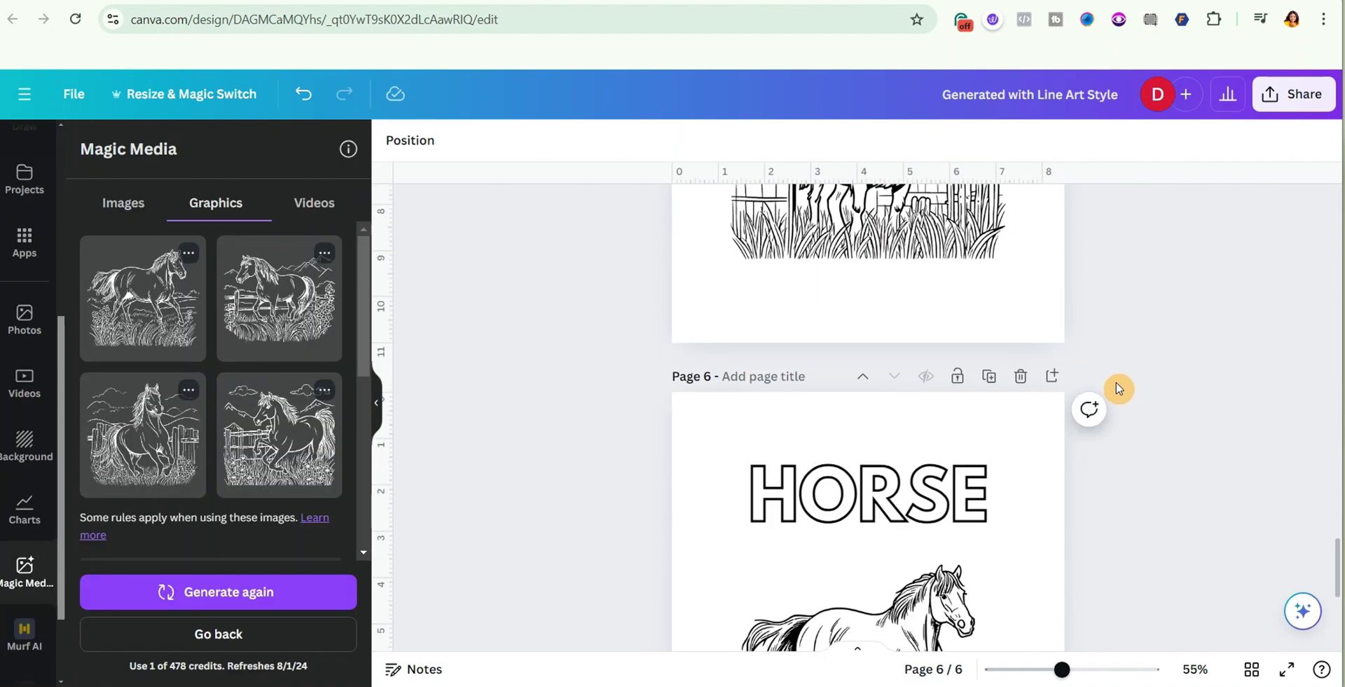
scroll(1118, 386, up, 20)
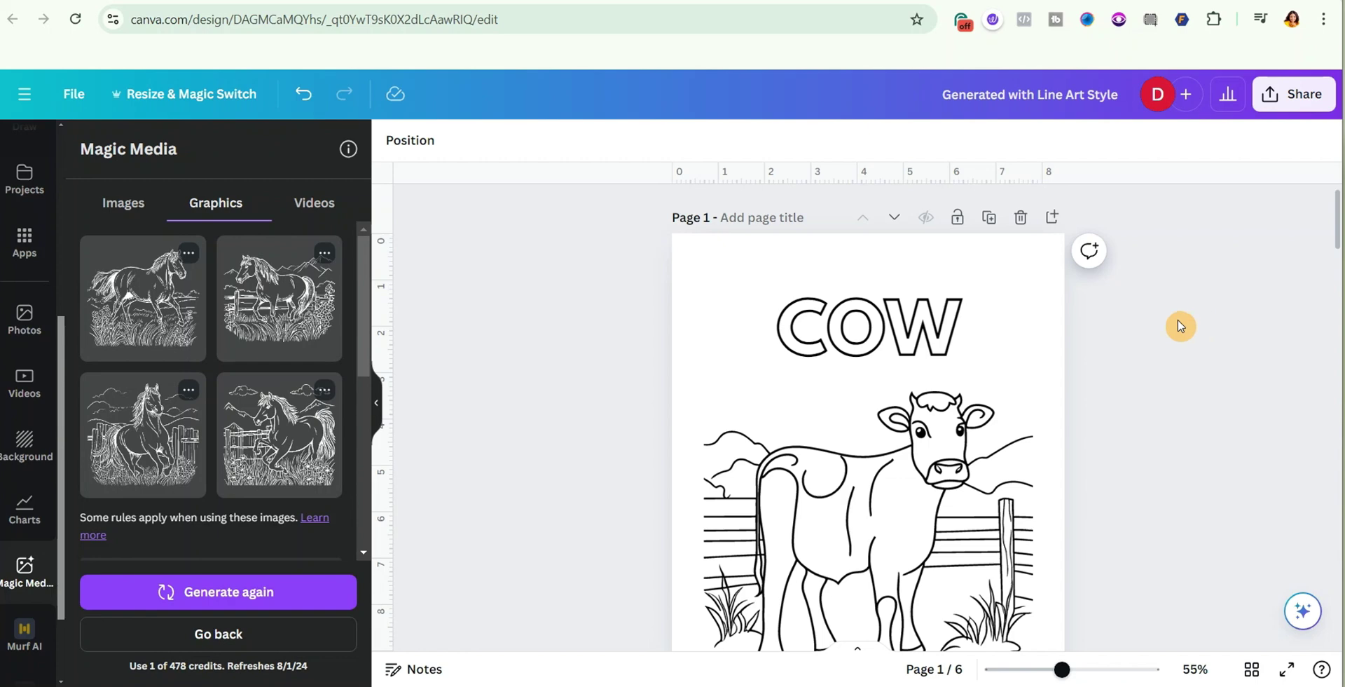
click(1051, 216)
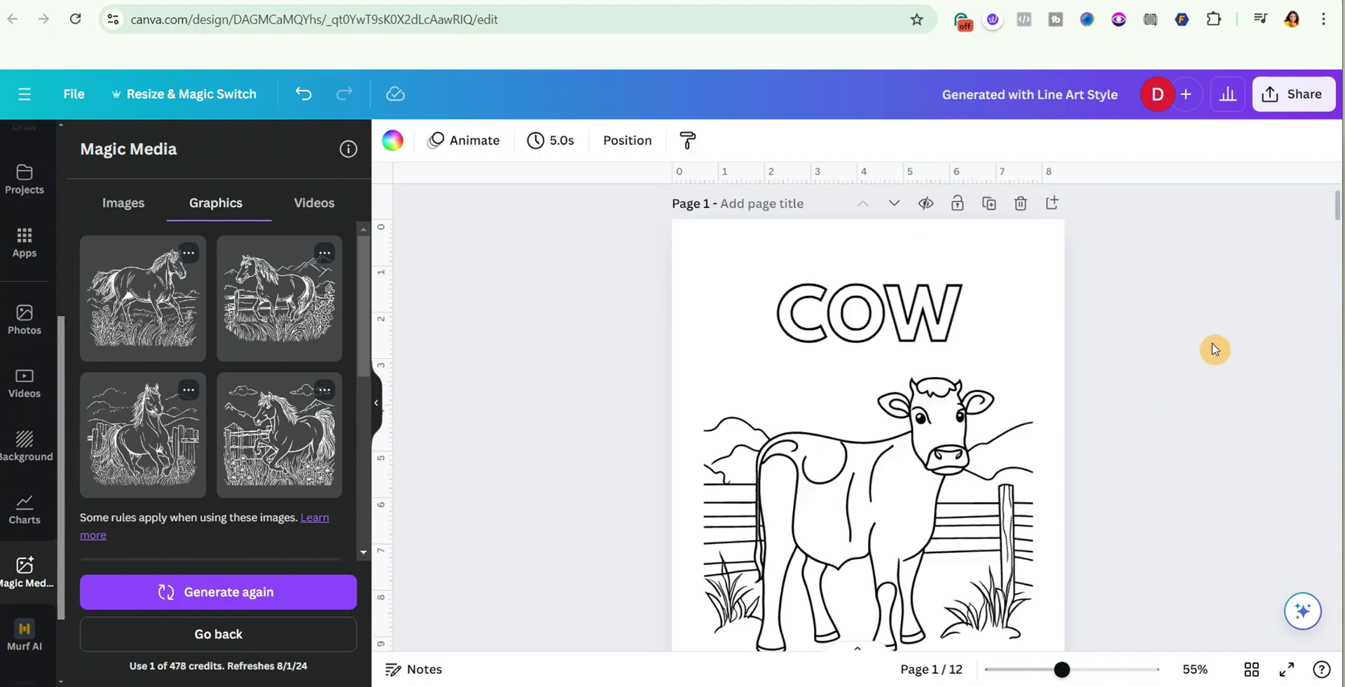
scroll(1215, 350, down, 8)
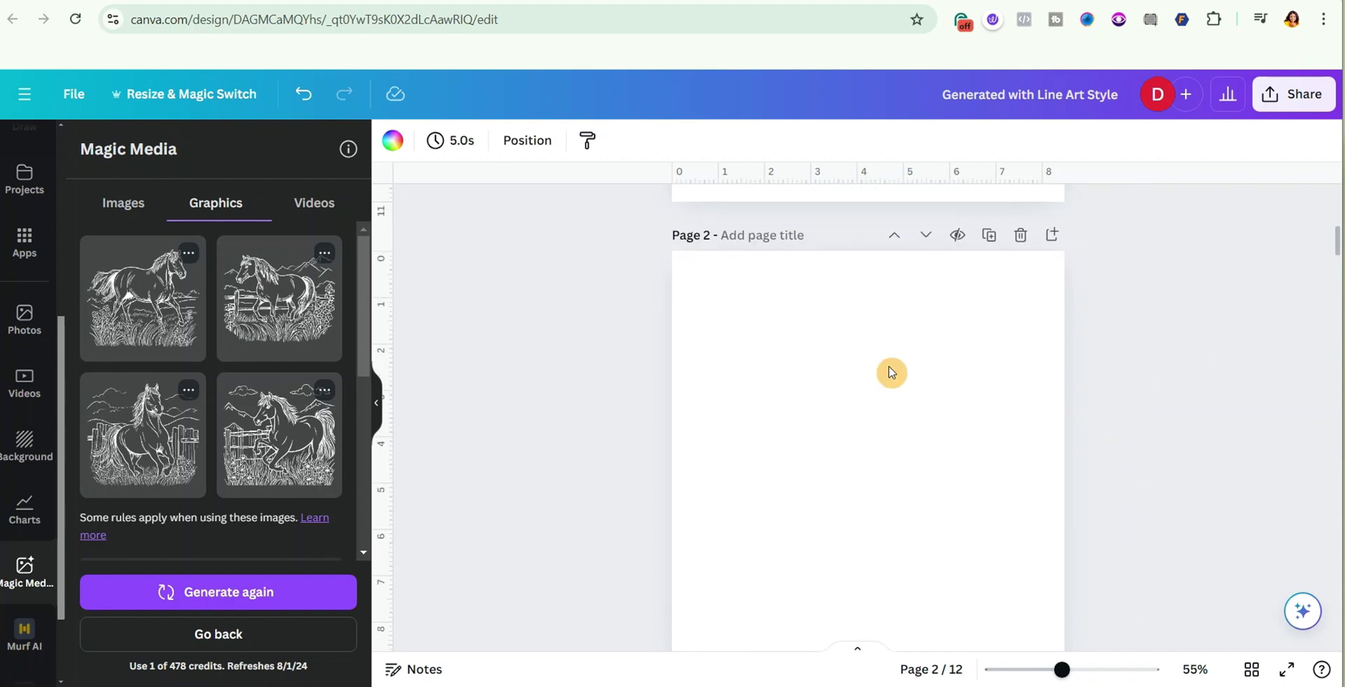
Give the new page 2 a gray background from Default colors, after briefly trying black
click(888, 372)
click(392, 140)
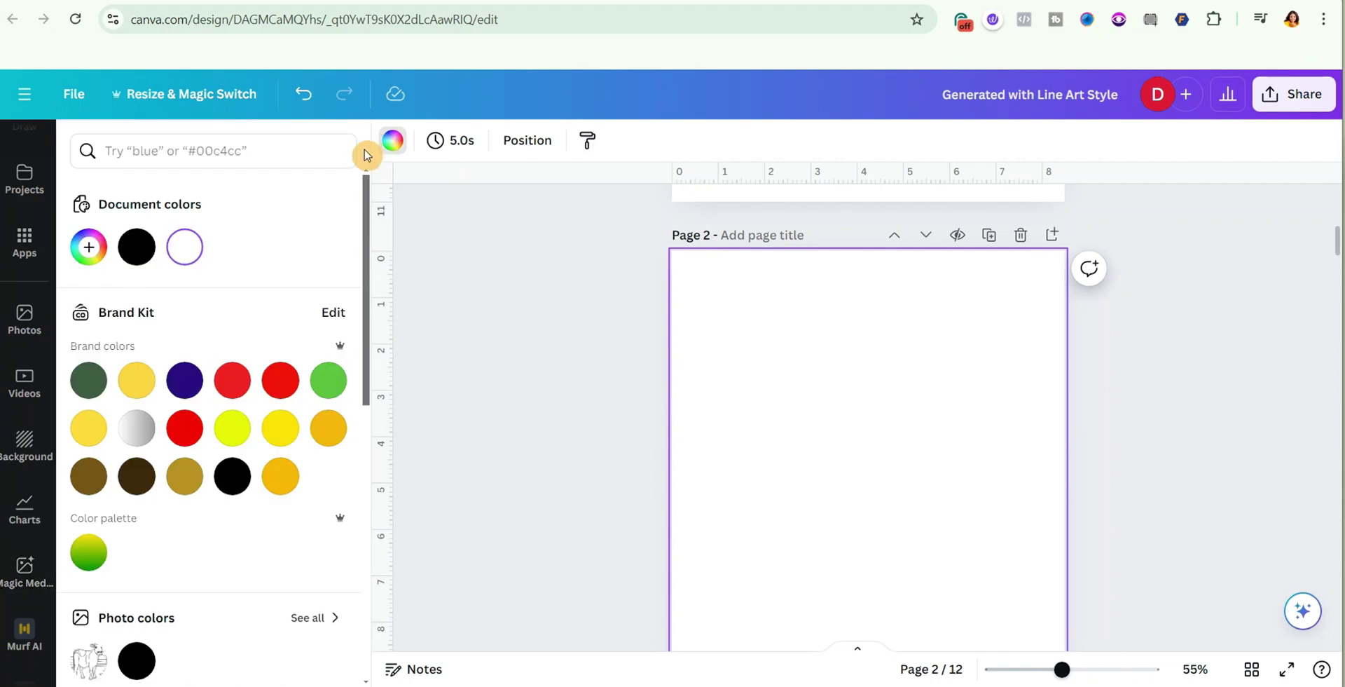
click(137, 246)
scroll(1057, 427, down, 2)
scroll(214, 456, down, 5)
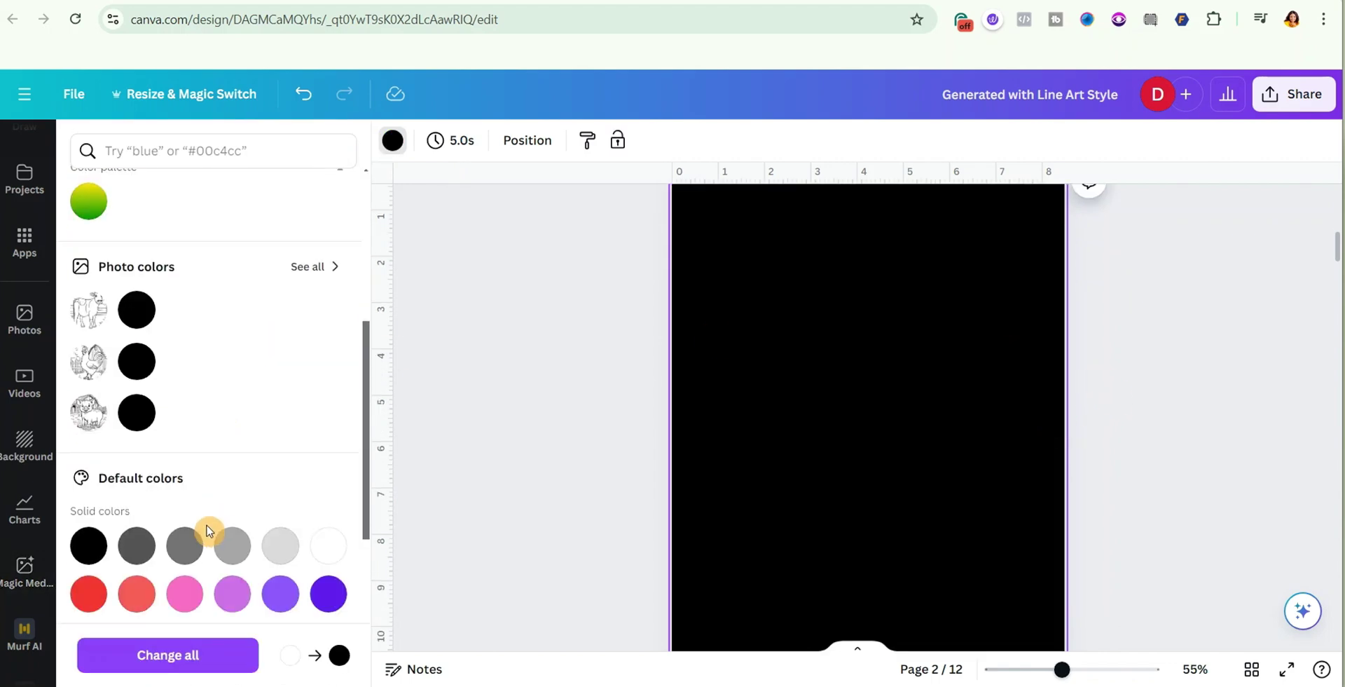
click(187, 554)
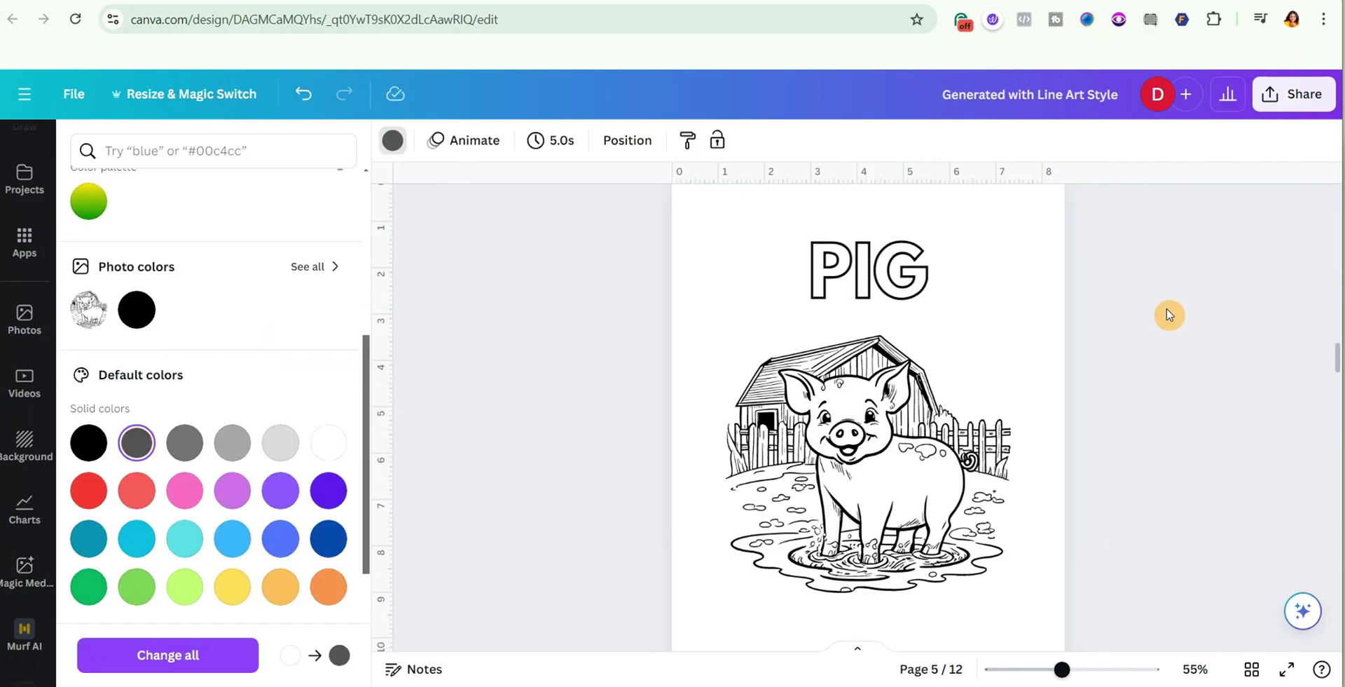
scroll(1168, 314, up, 10)
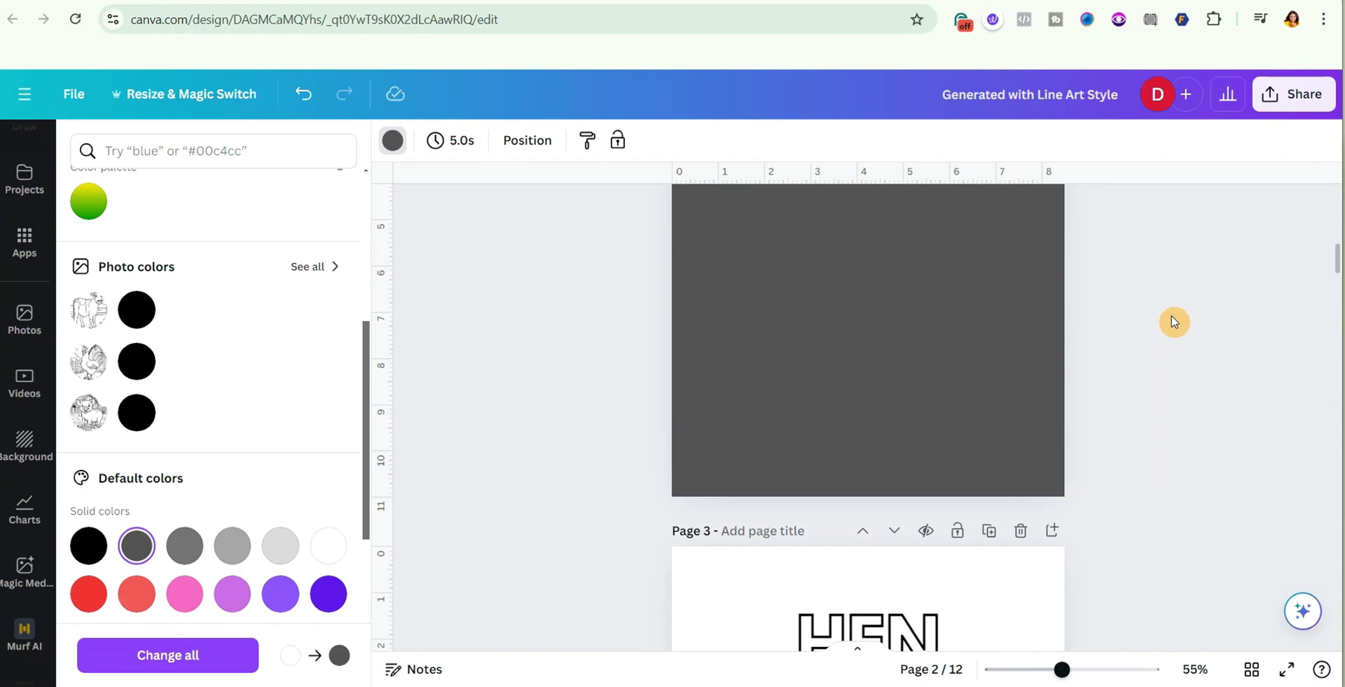